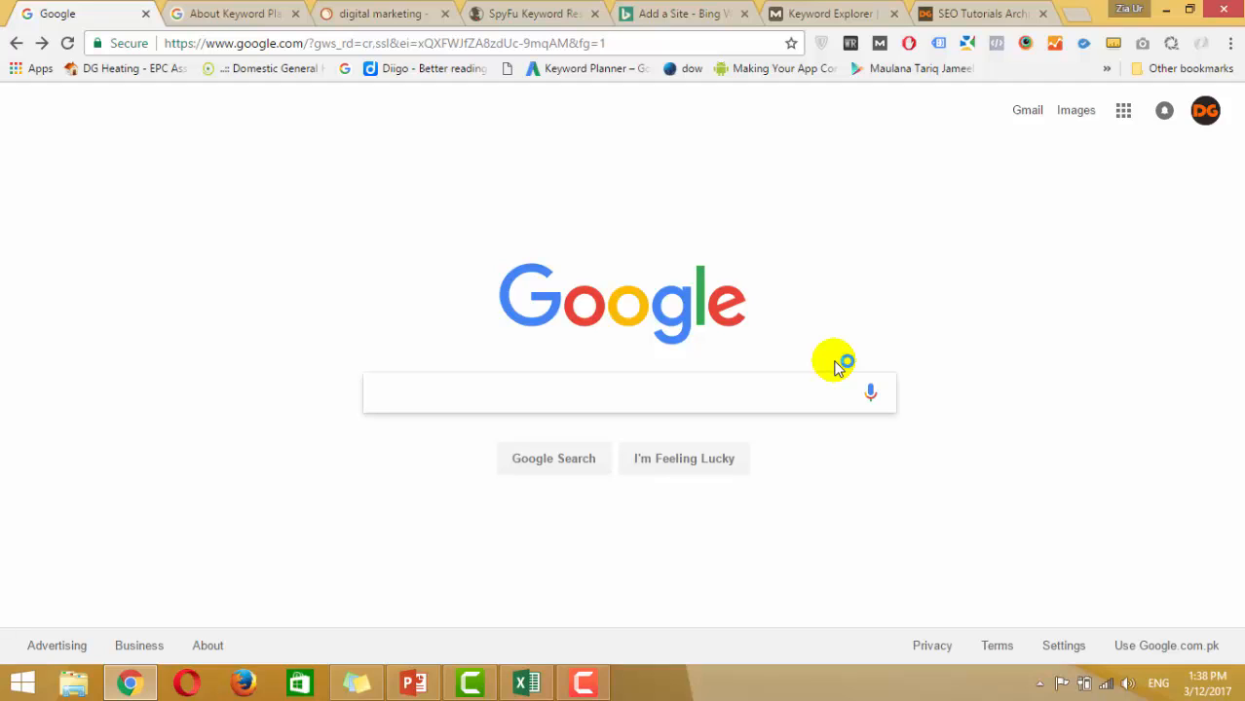
- Search Google for "gOOGLE keyword planer tool" and open the AdWords Keyword Planner
text(gOOGLE k)
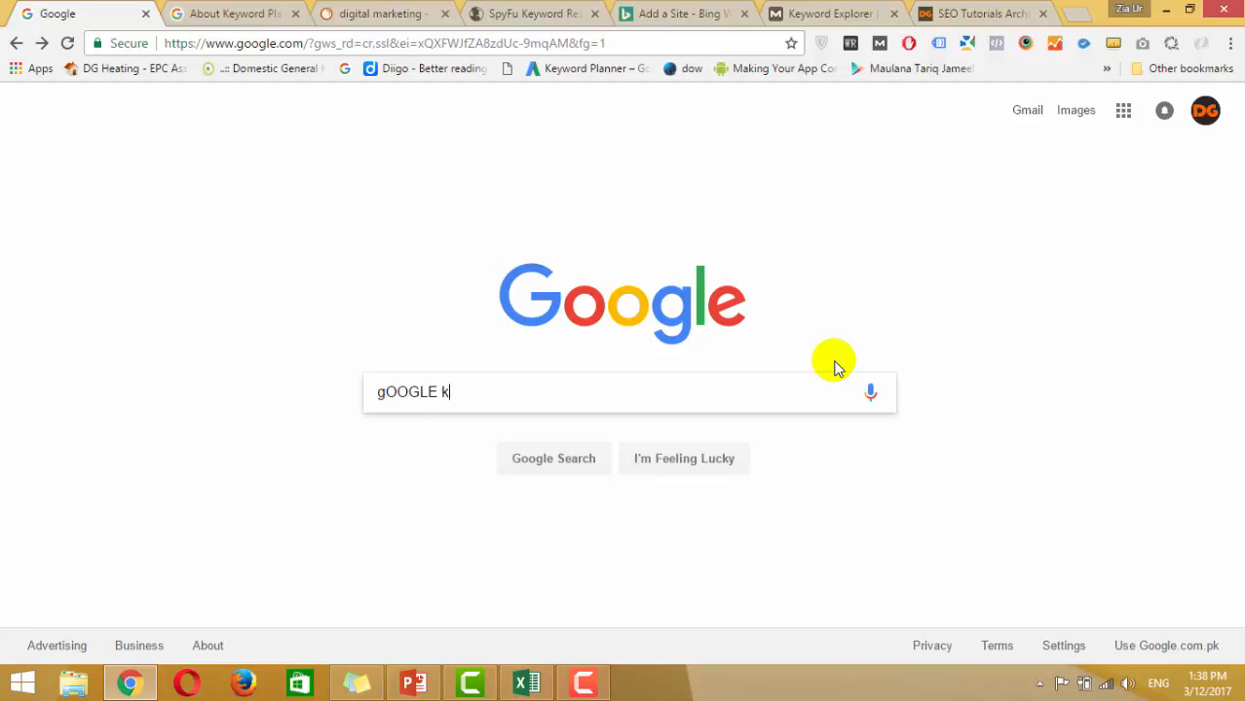
text(eyword planer tool)
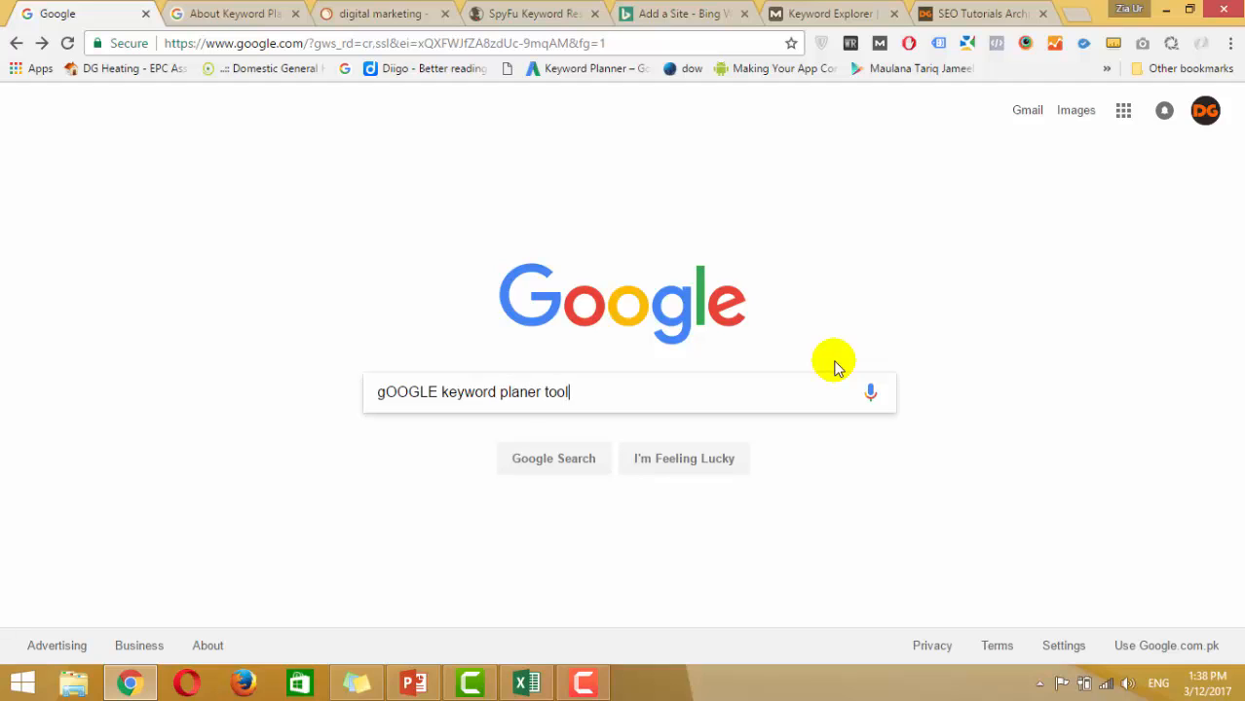
key(Return)
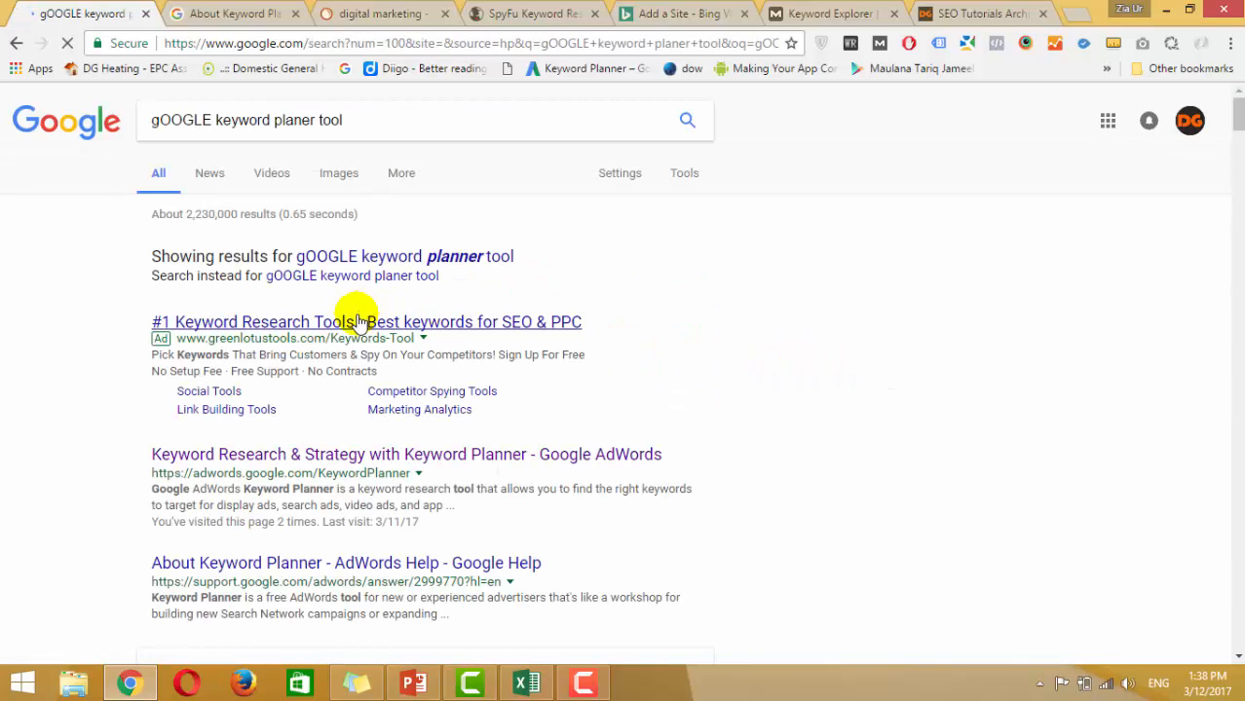
click(347, 261)
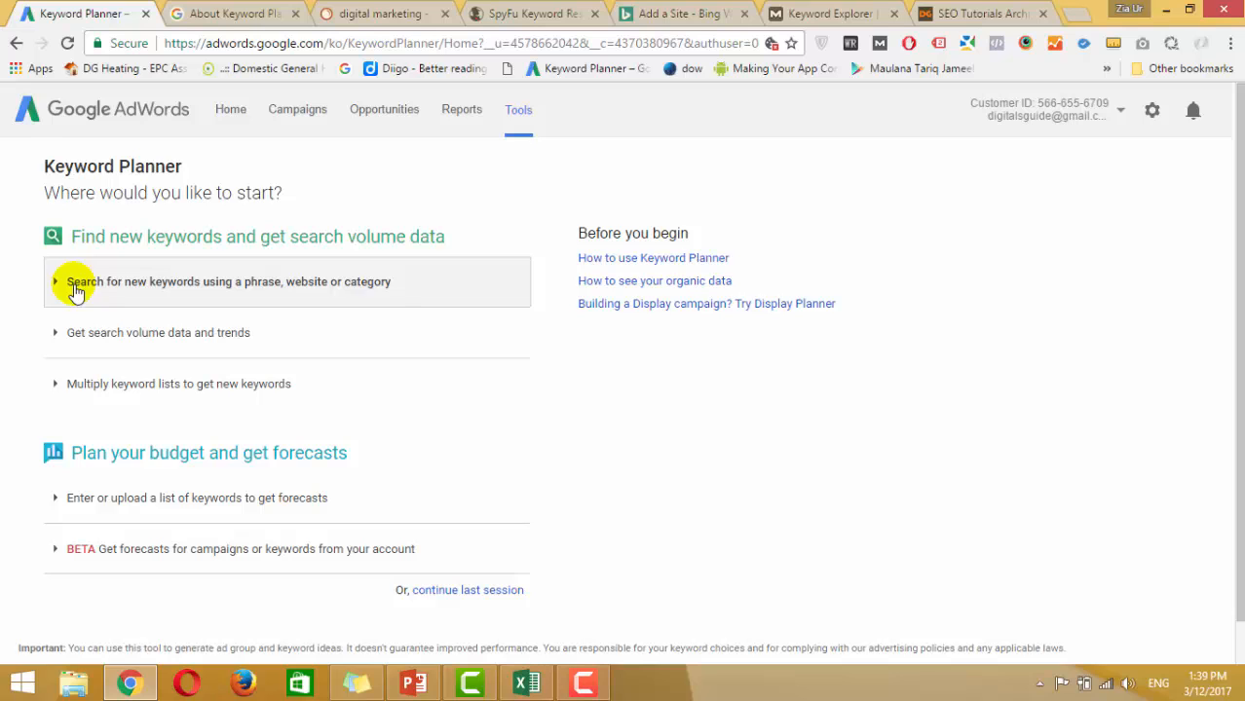
- Expand the search for new keywords using a phrase, website or category, and enter "Digital marketing" as the product or service
click(80, 285)
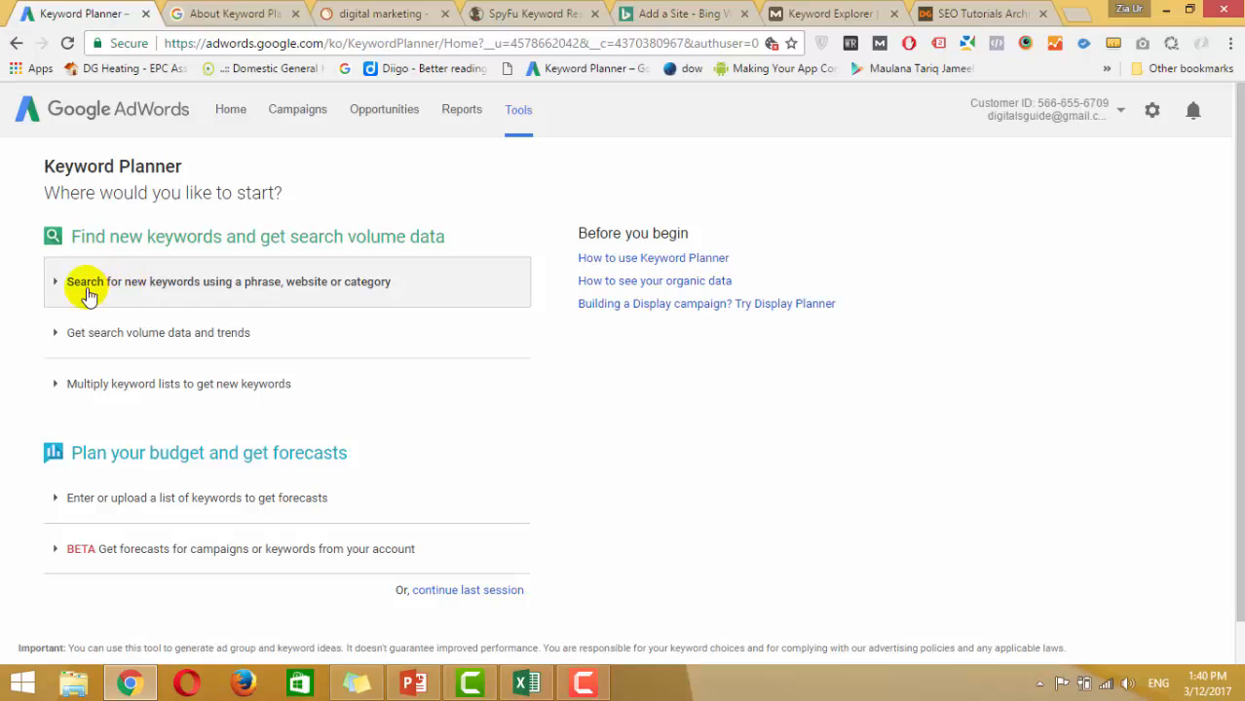
click(56, 283)
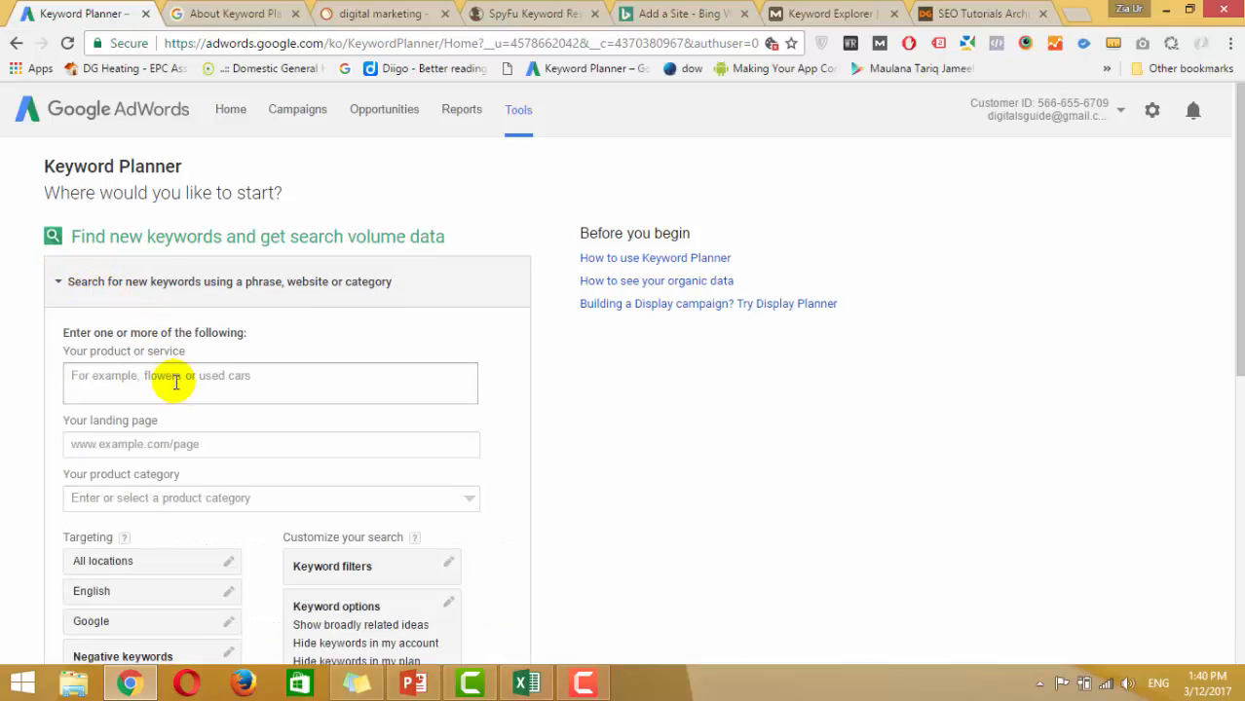
click(172, 376)
scroll(29, 363, down, 1)
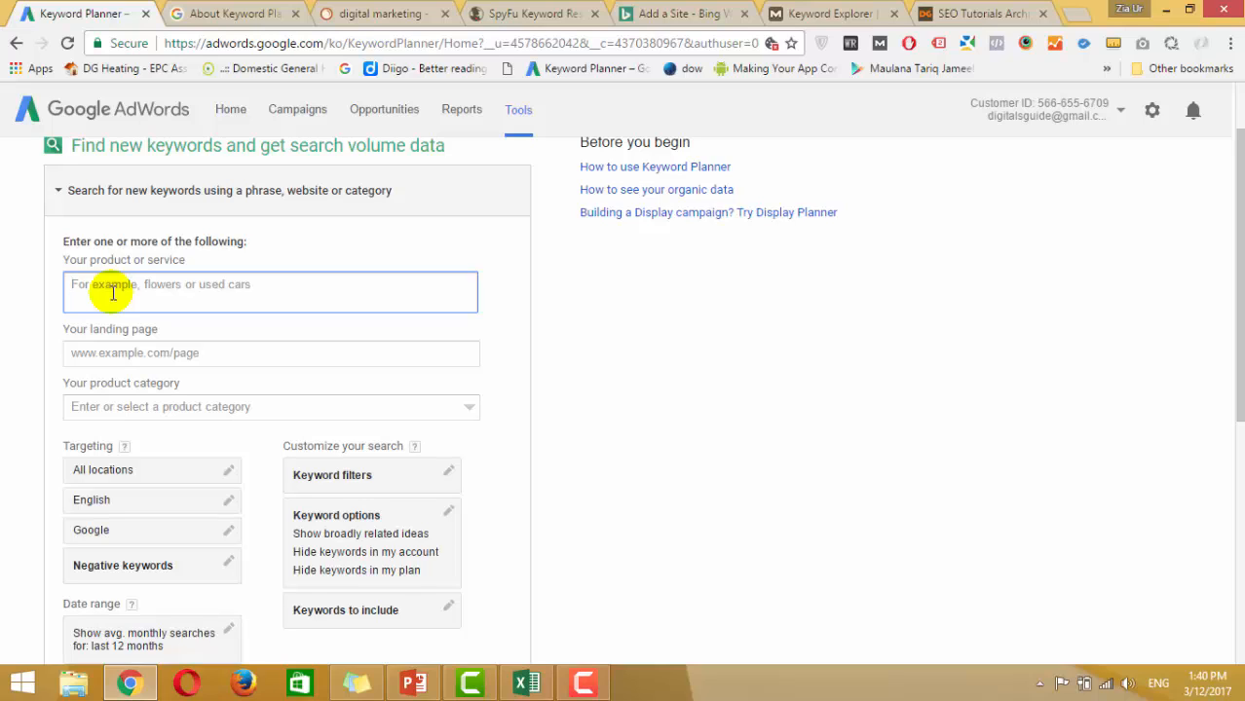
text(Digital marketing)
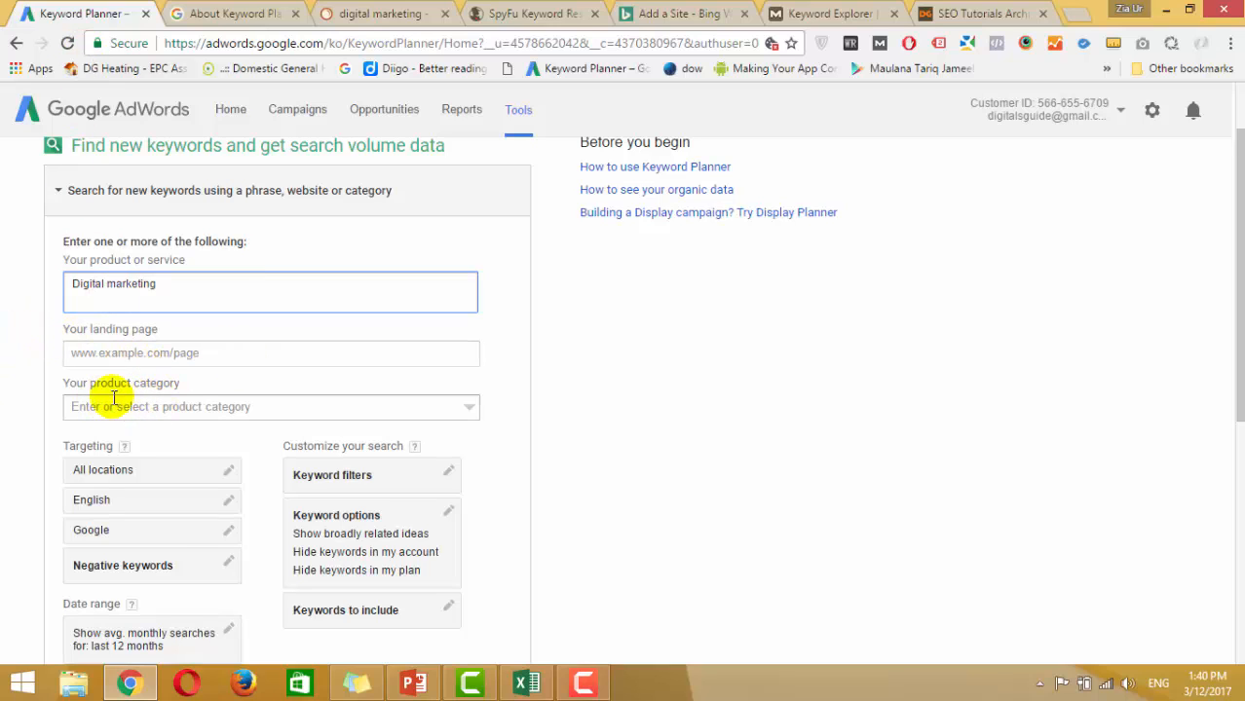
- Set the targeted location to the country United States and get the keyword ideas
scroll(45, 392, down, 2)
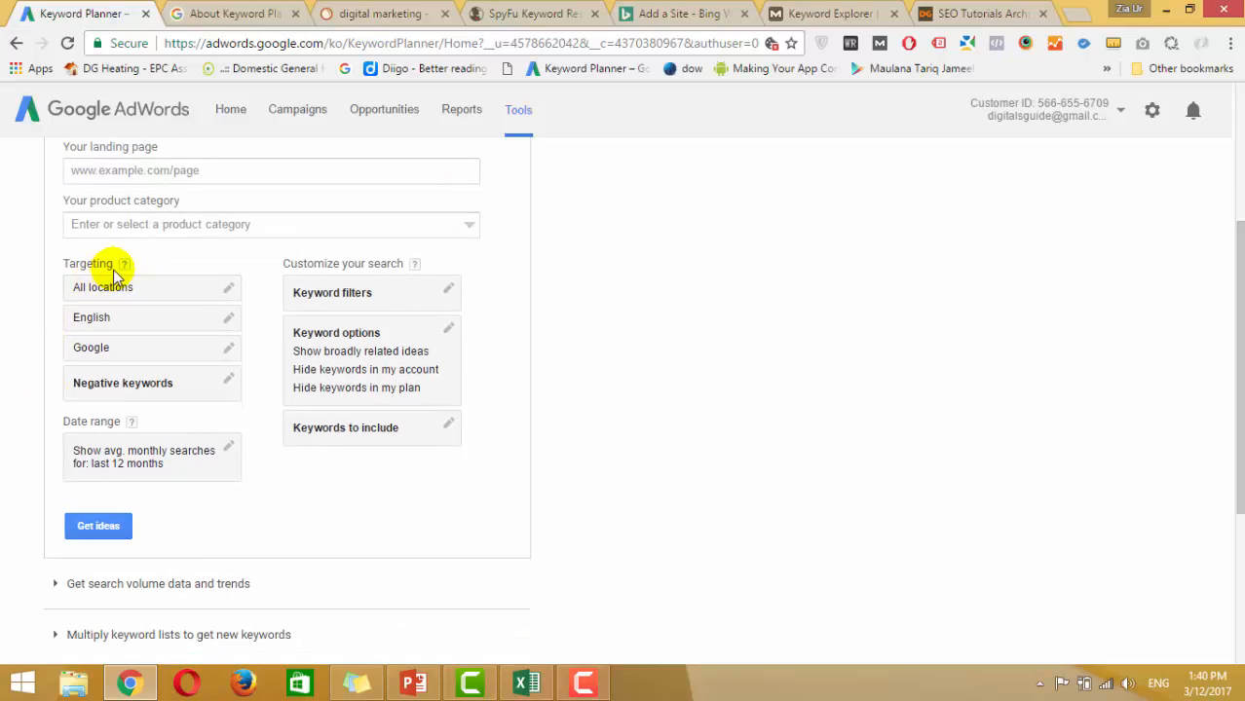
click(125, 265)
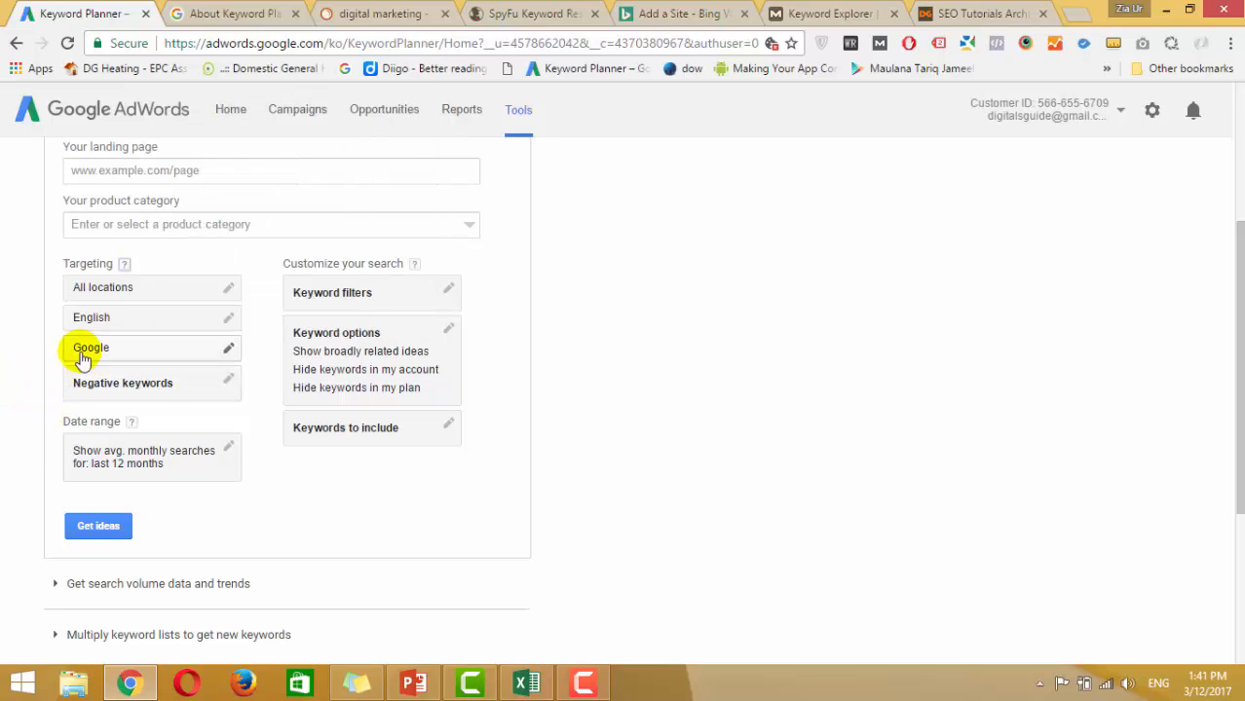
click(228, 286)
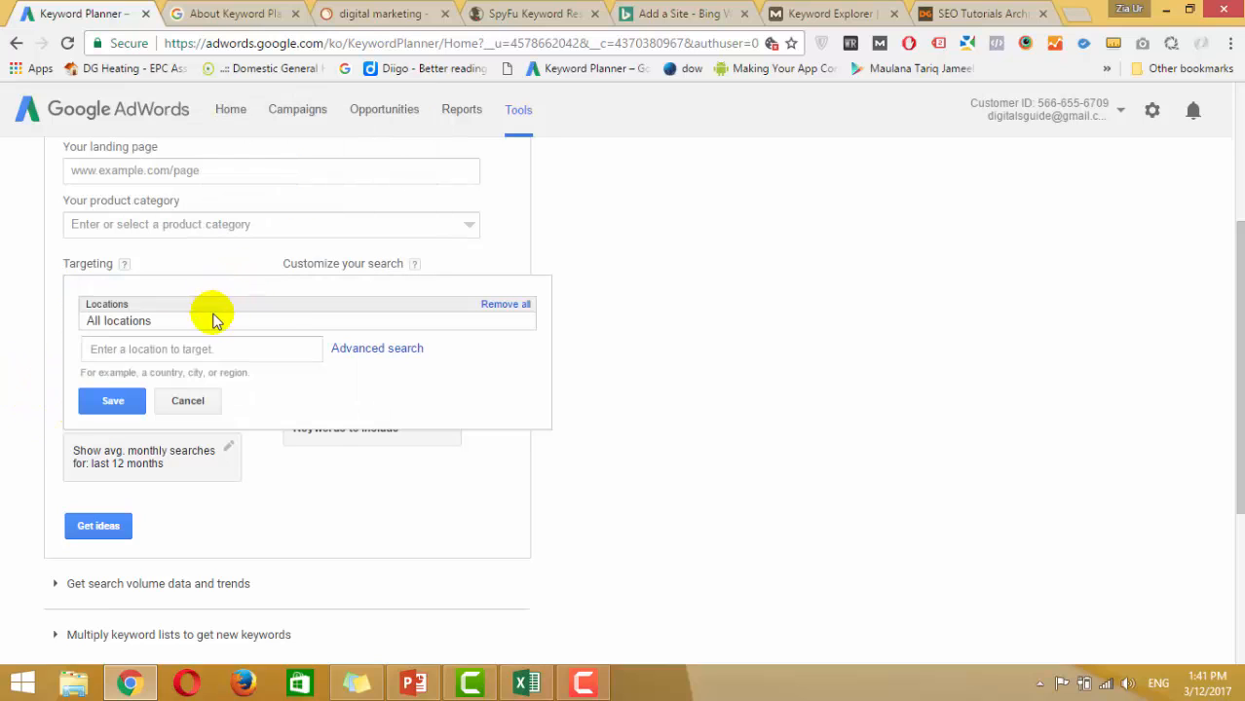
click(179, 351)
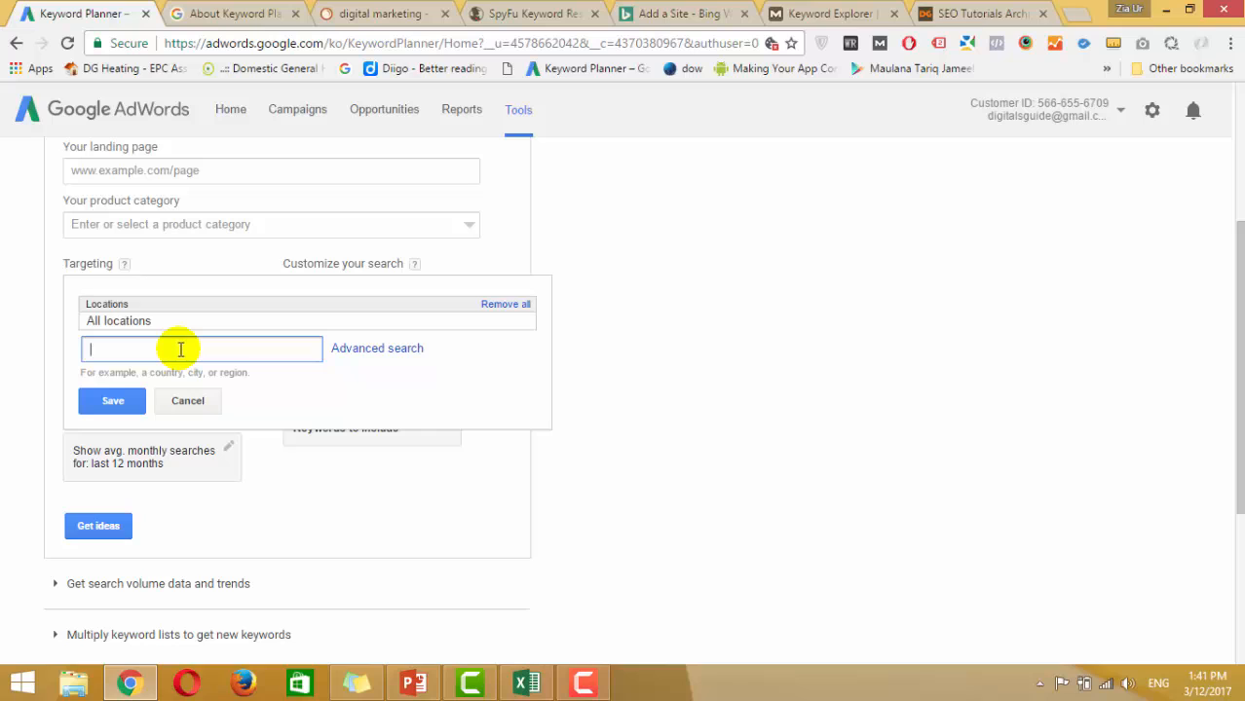
text(United sta)
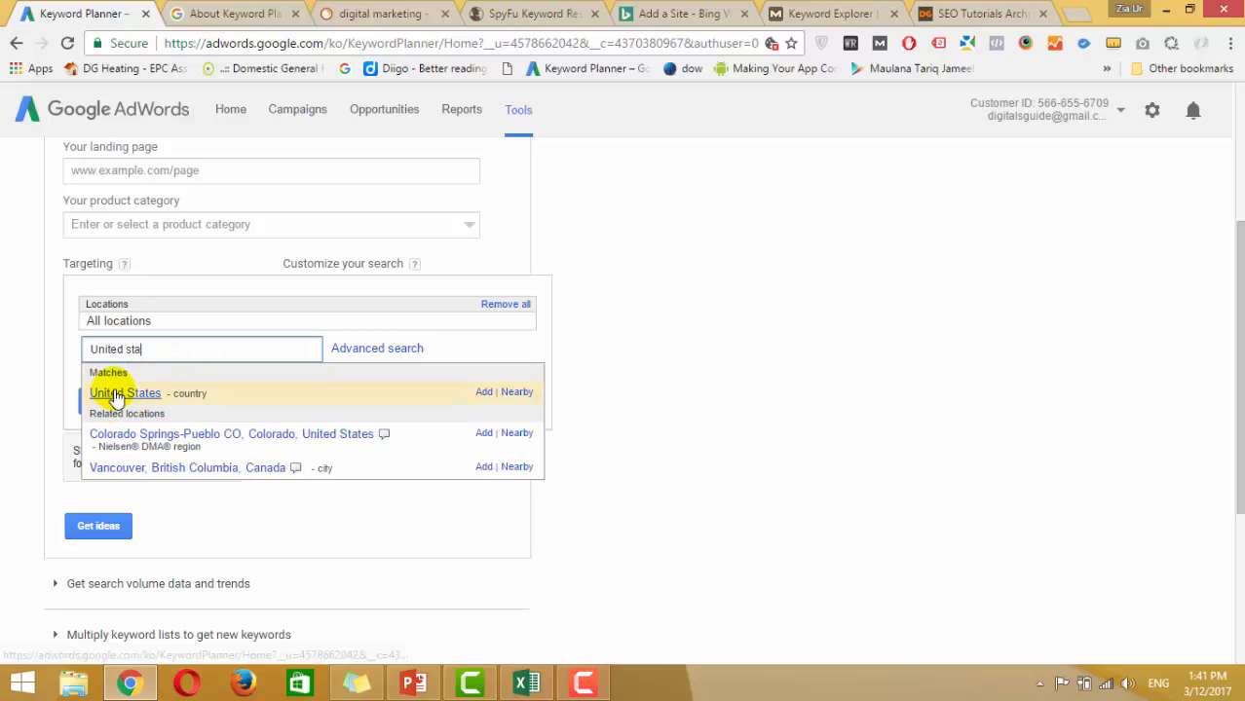
click(117, 392)
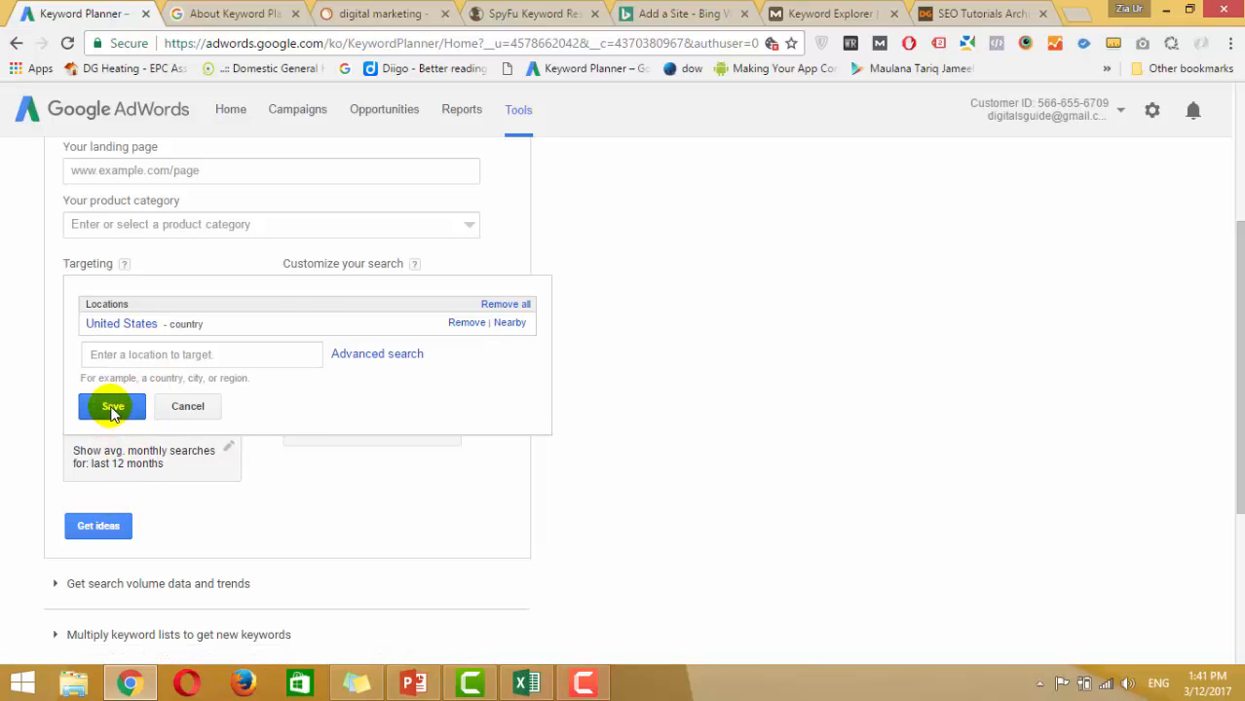
click(111, 407)
click(97, 531)
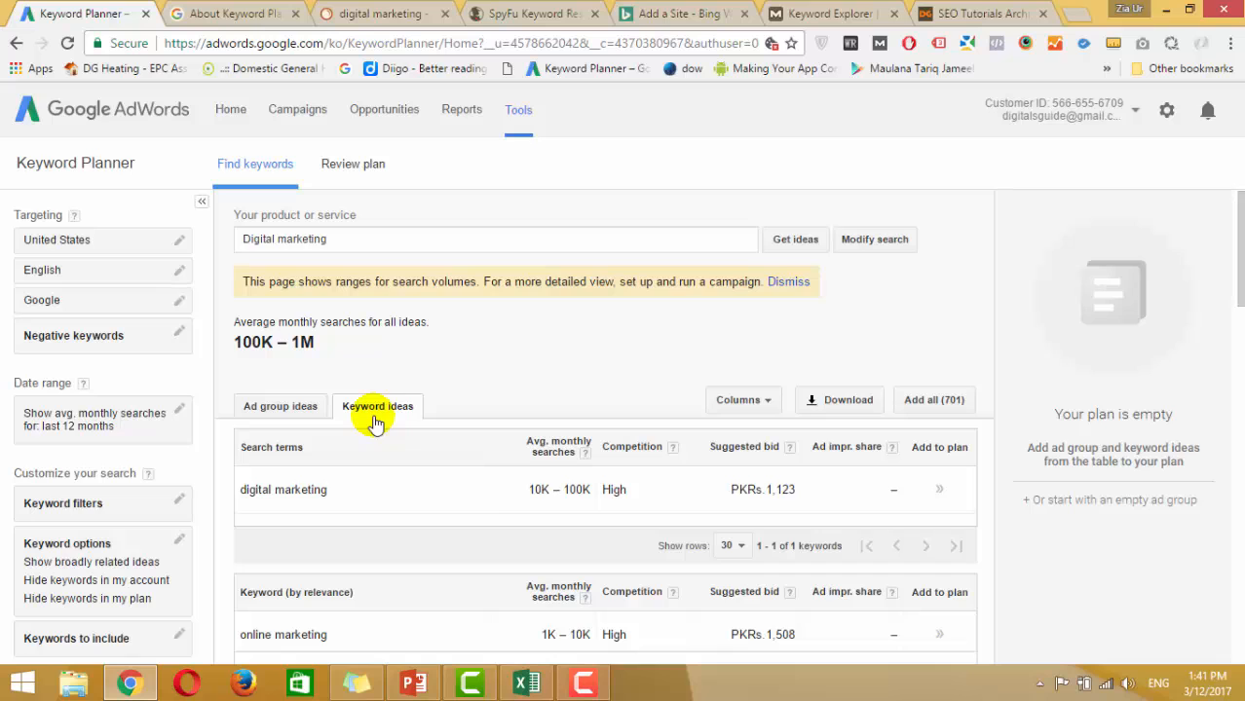
- Compare the digital marketing search term with the keyword attributes listed on the PowerPoint slide, and return to the browser
click(245, 492)
drag(243, 492, 333, 495)
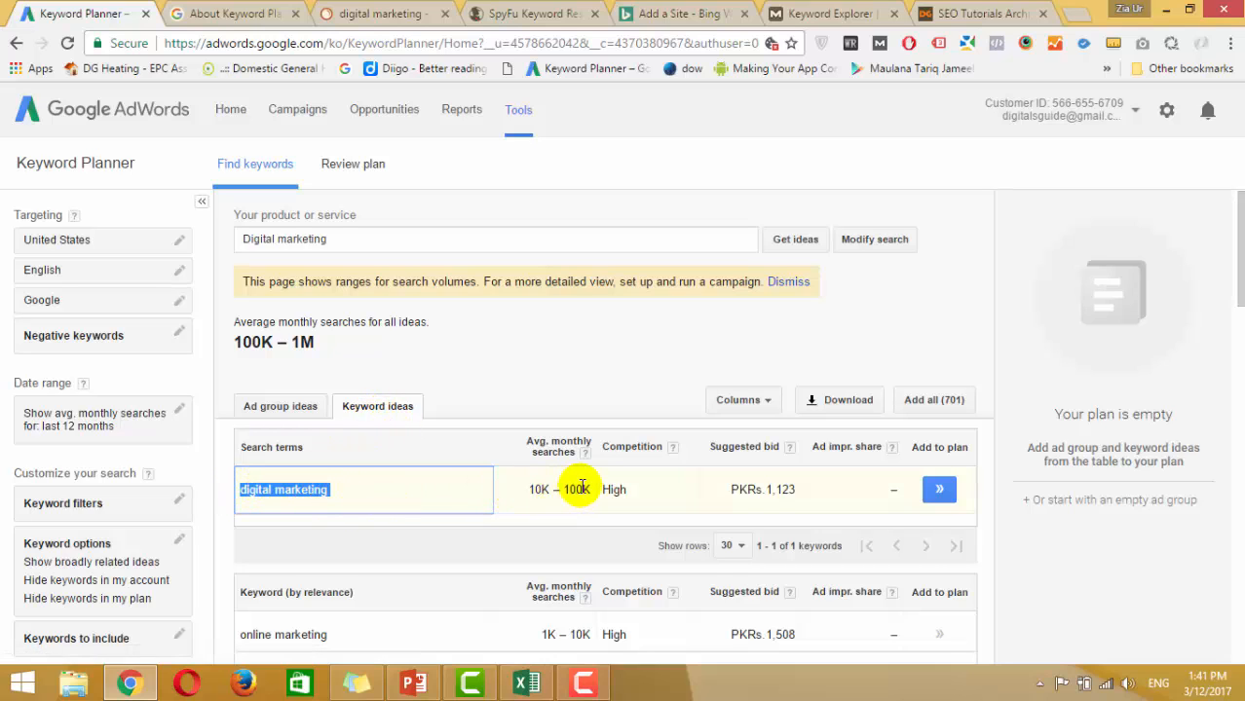
click(426, 675)
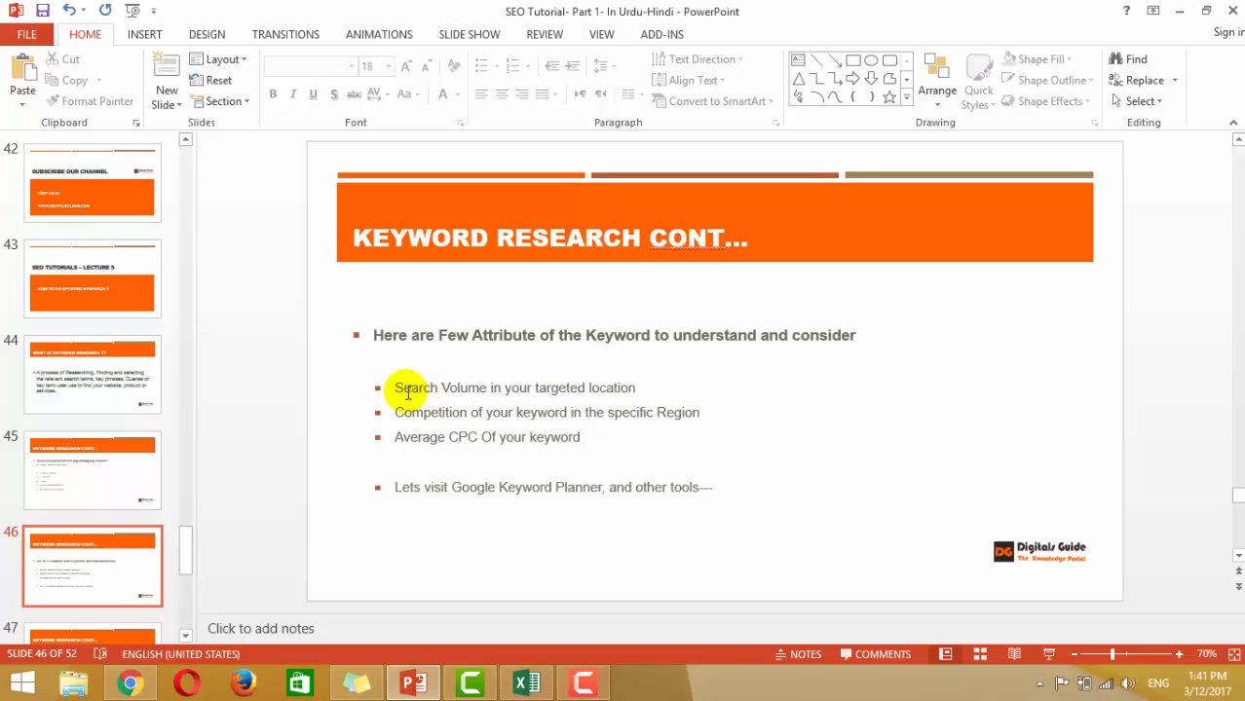
click(1176, 11)
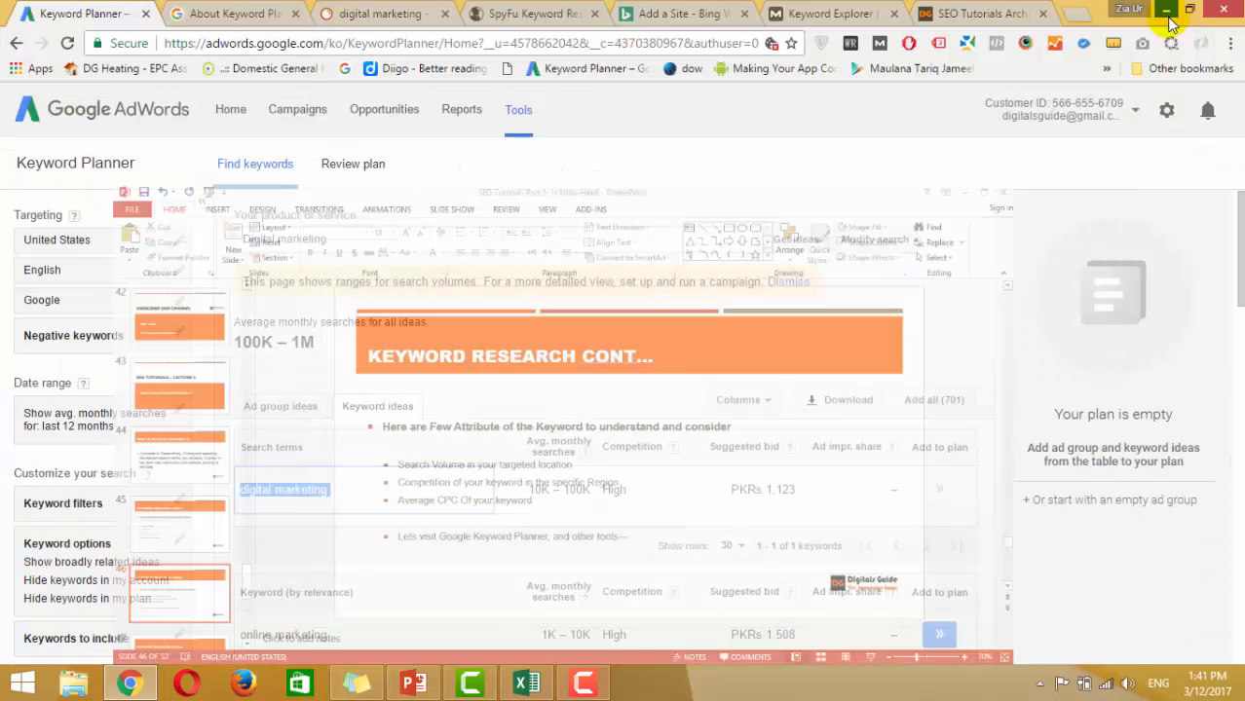
- Examine the average monthly searches explanation and the suggested bid for the digital marketing search term
scroll(599, 469, down, 1)
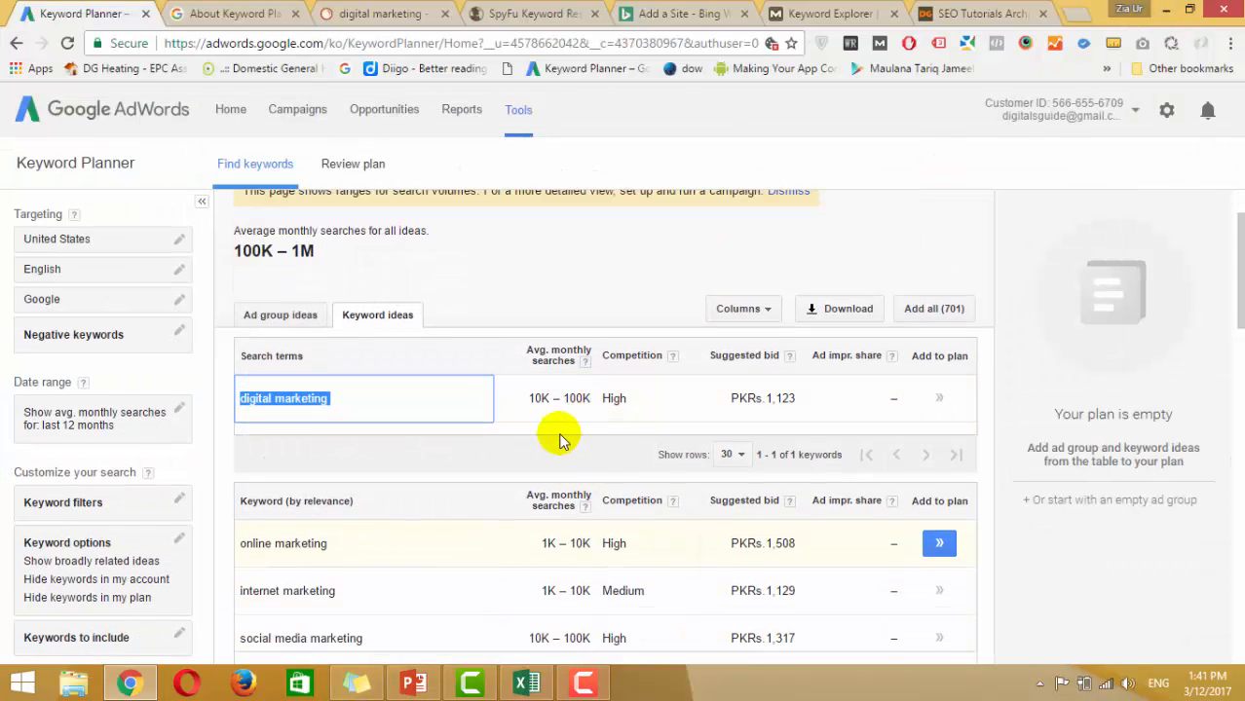
click(474, 277)
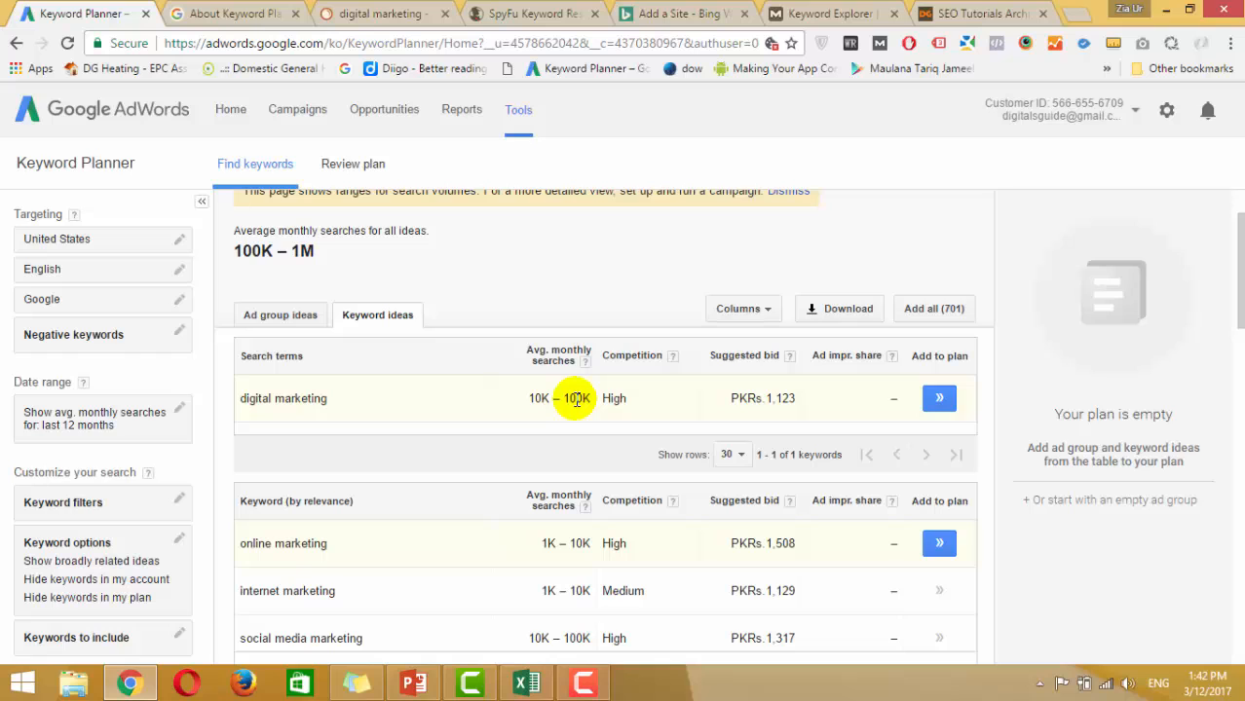
click(581, 354)
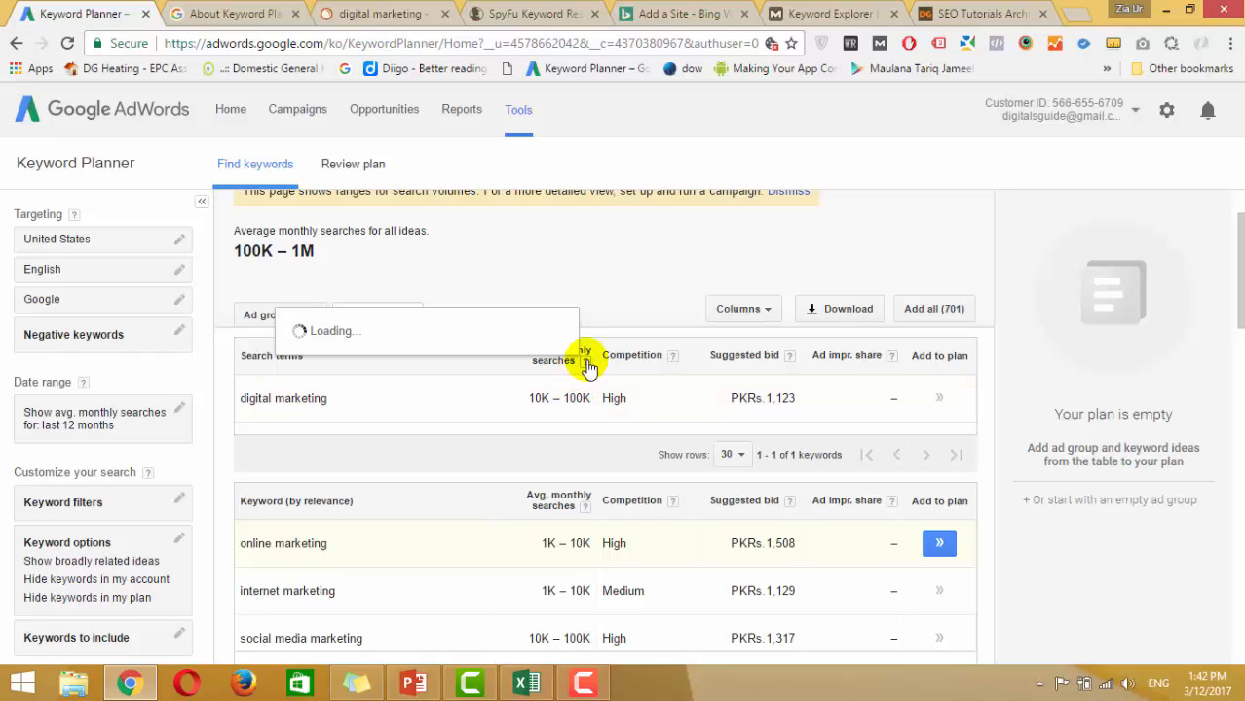
mouse_move(550, 369)
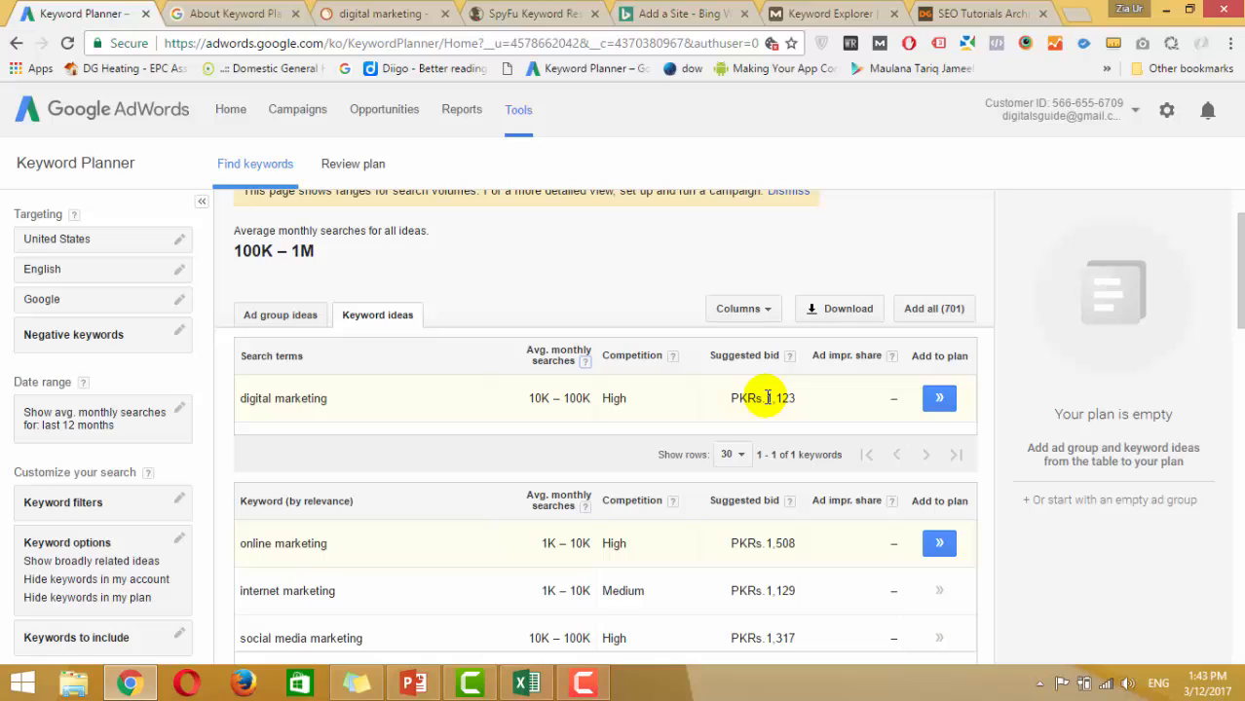
drag(766, 397, 798, 397)
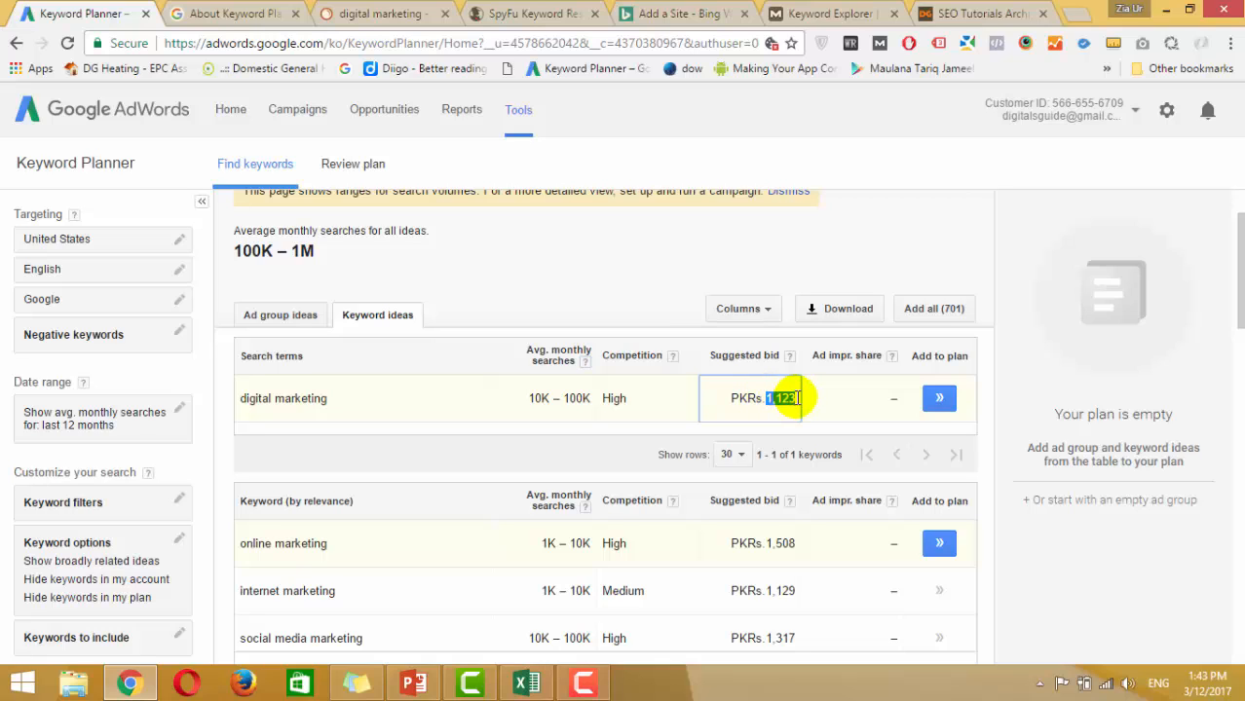
click(732, 398)
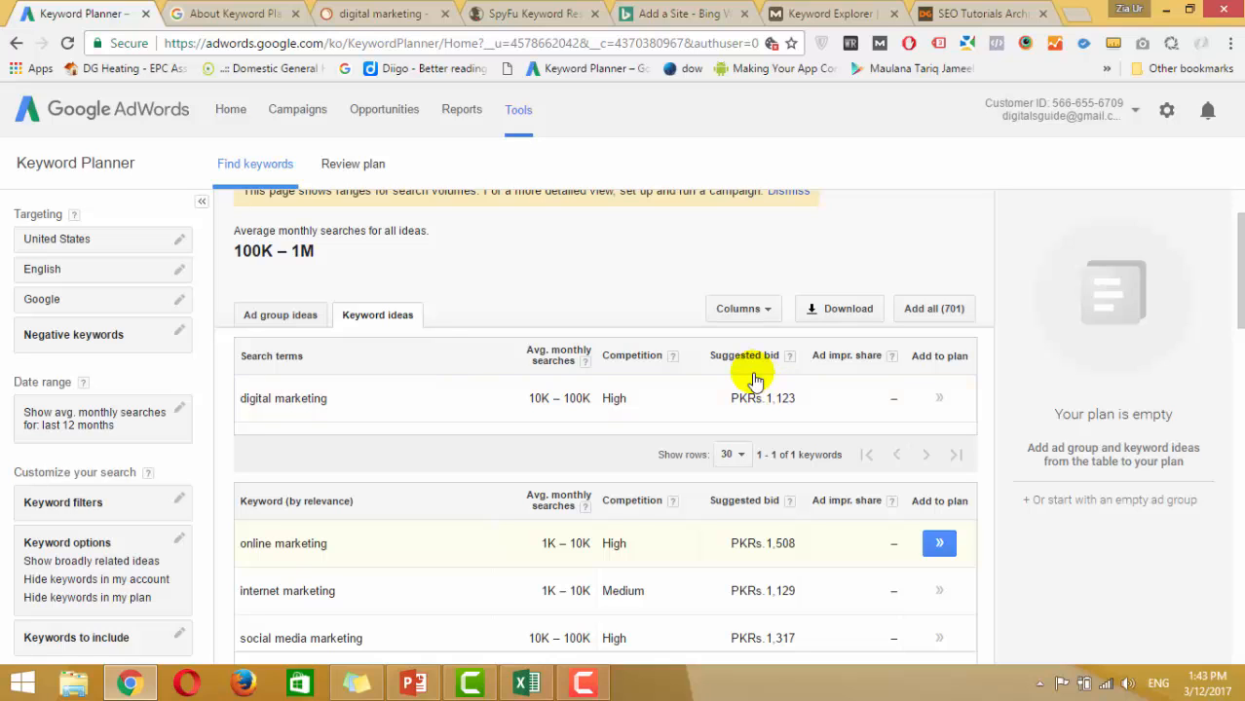
- Examine the keyword ideas related to Digital marketing and check their download options without downloading
scroll(430, 341, up, 1)
drag(339, 239, 236, 238)
click(266, 240)
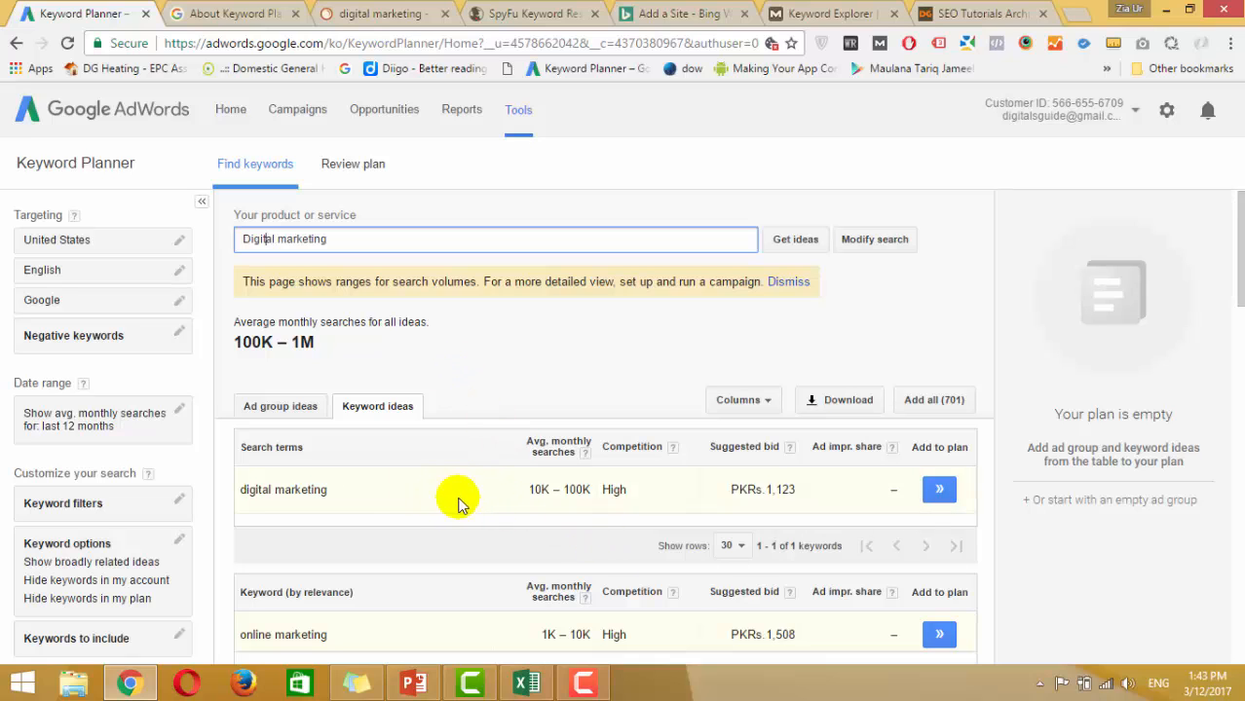
scroll(289, 492, down, 2)
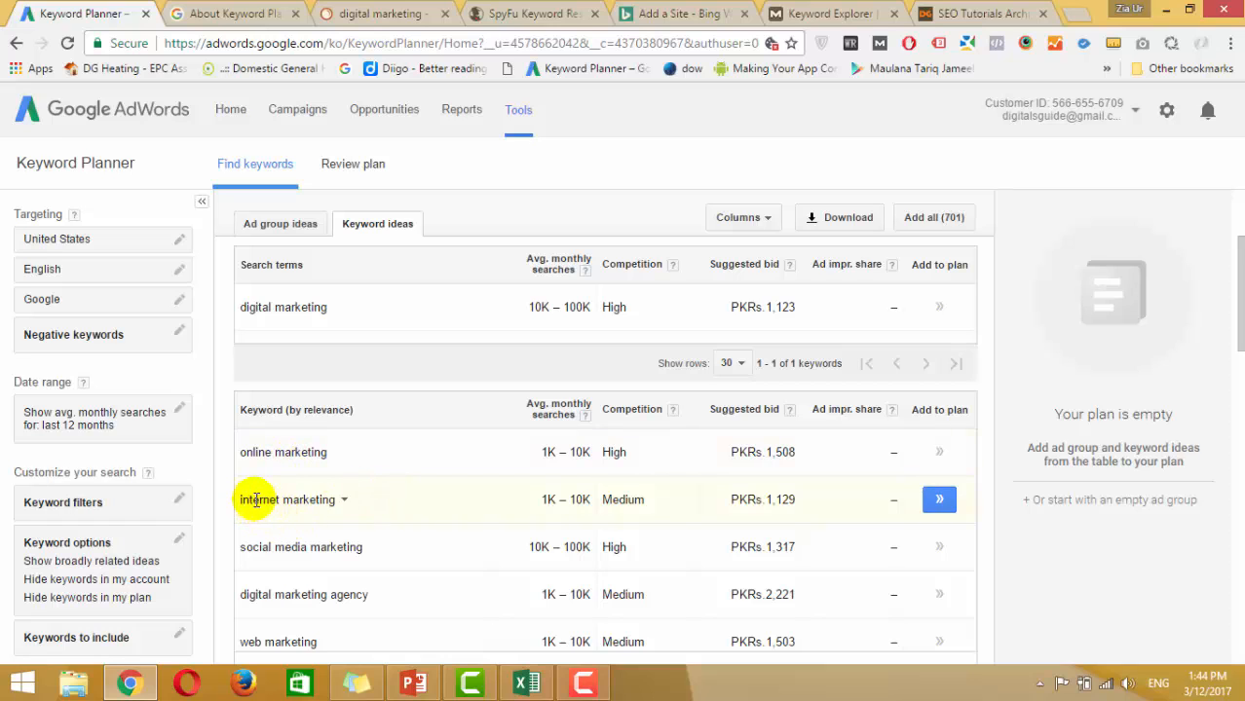
scroll(302, 514, down, 1)
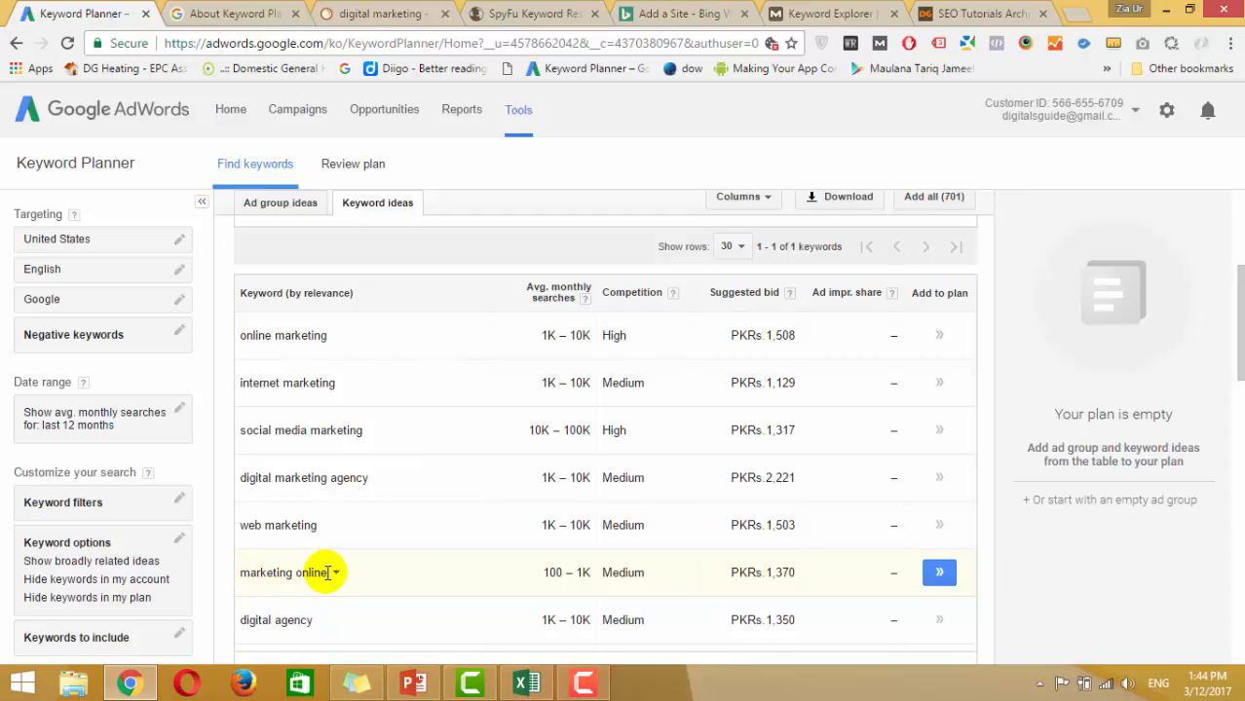
scroll(278, 606, down, 1)
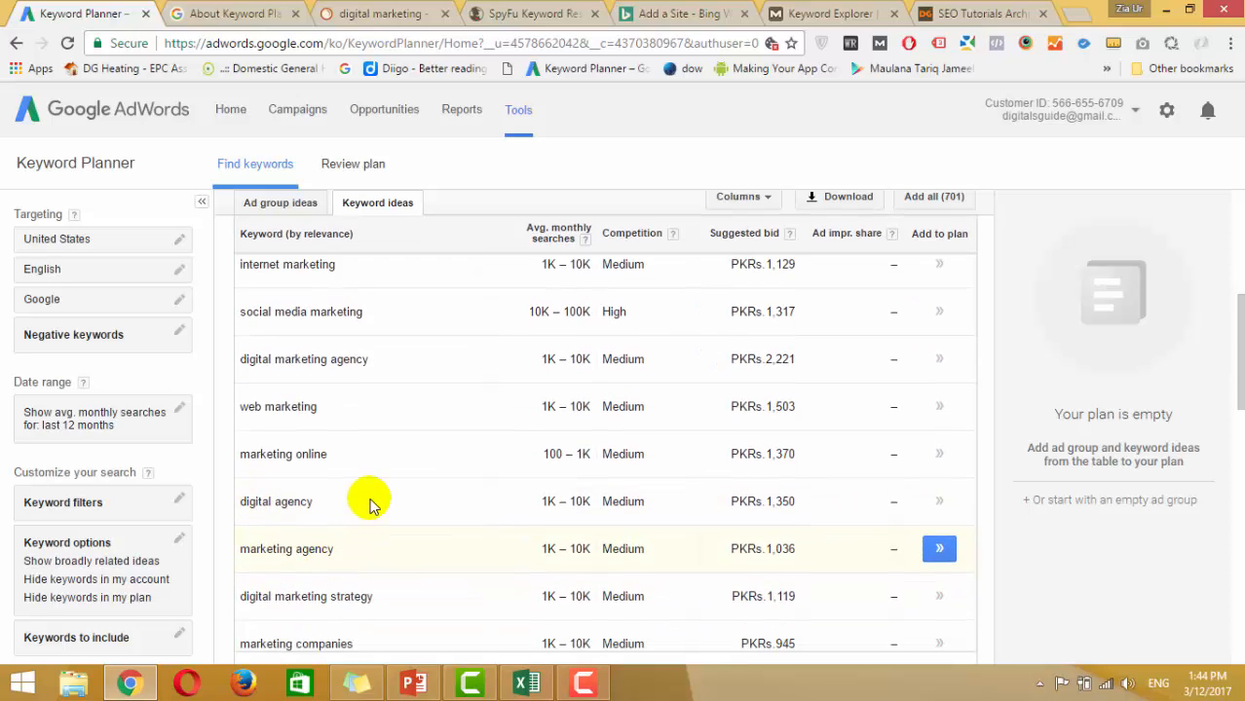
scroll(370, 505, down, 8)
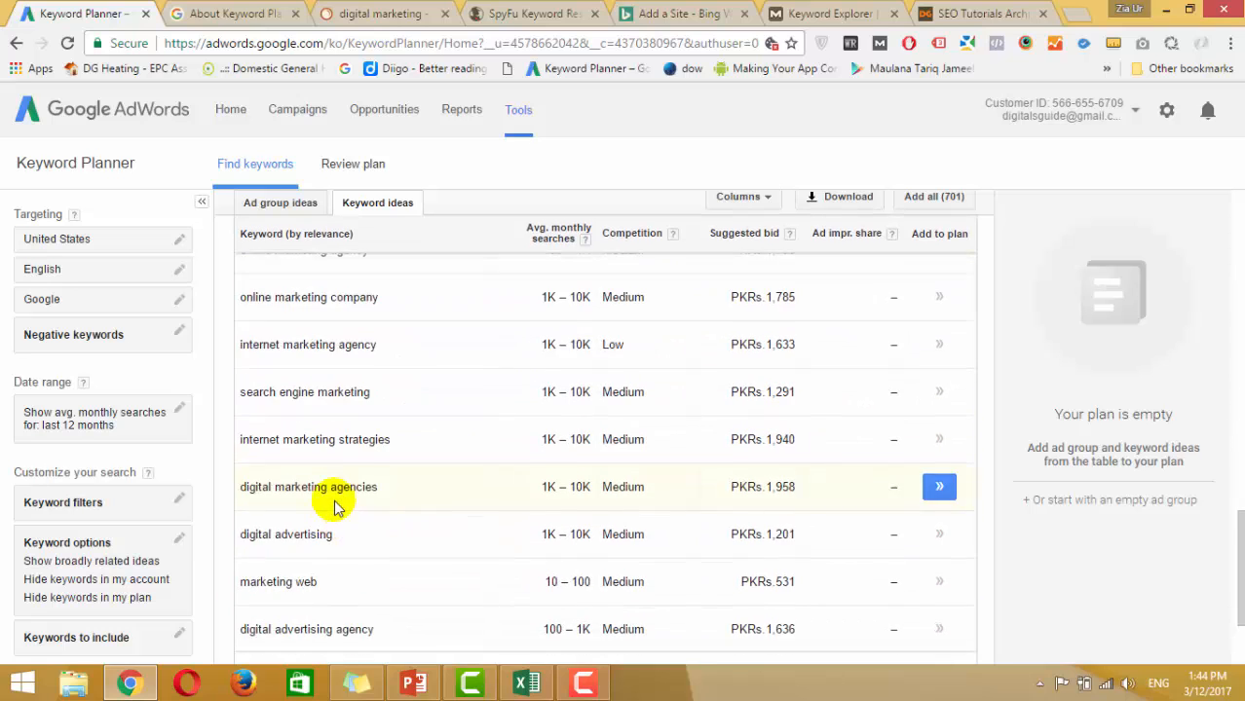
scroll(334, 505, up, 10)
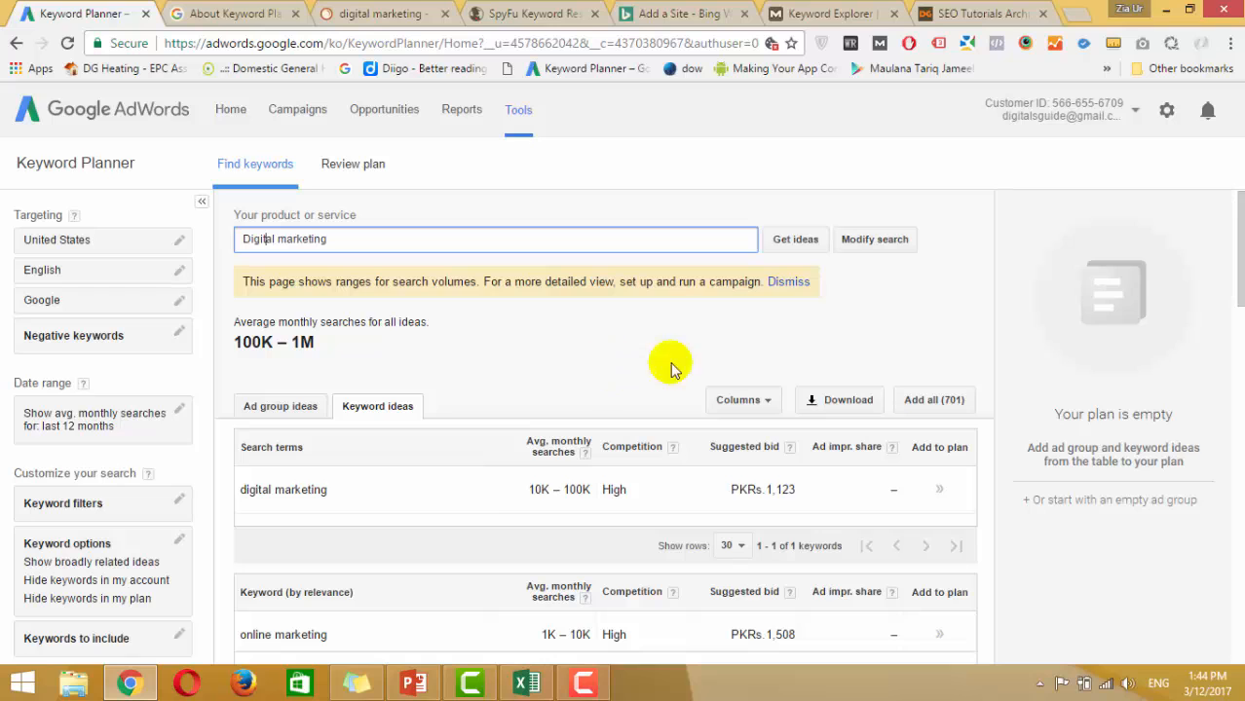
click(835, 409)
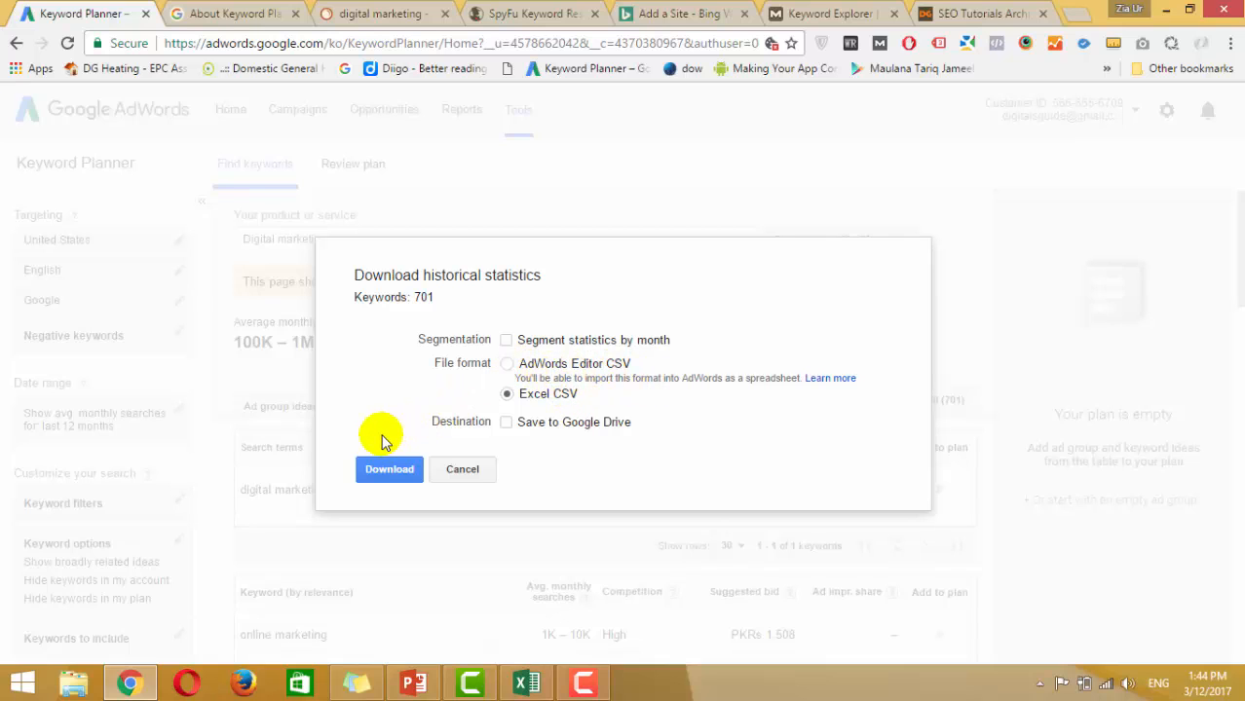
click(462, 472)
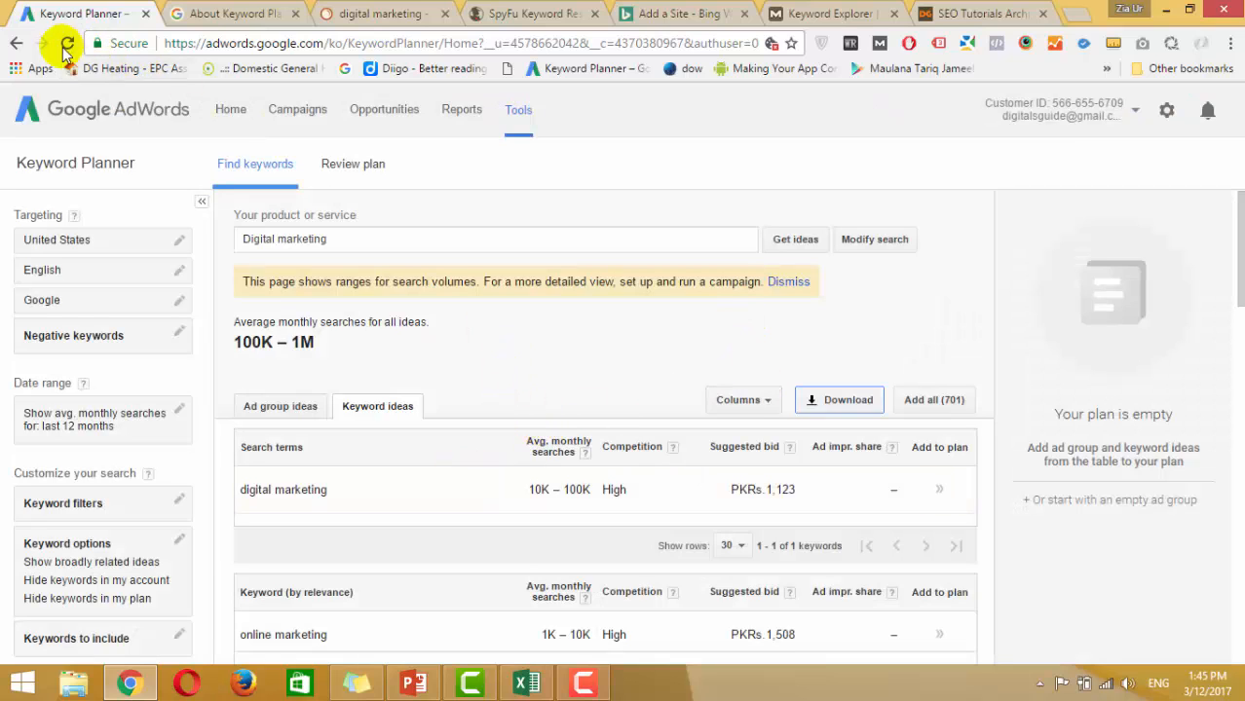
- Return to the keyword search form and clear Digital marketing from the product or service entry
click(16, 43)
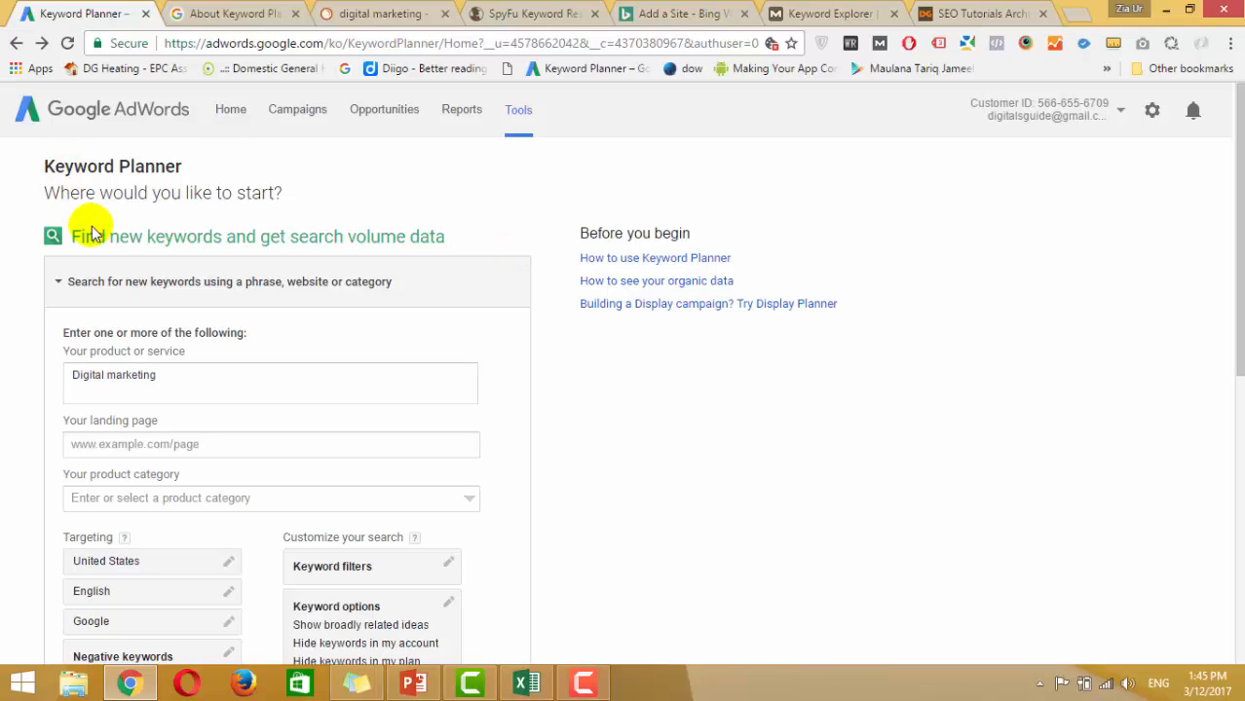
drag(167, 380, 2, 373)
key(BackSpace)
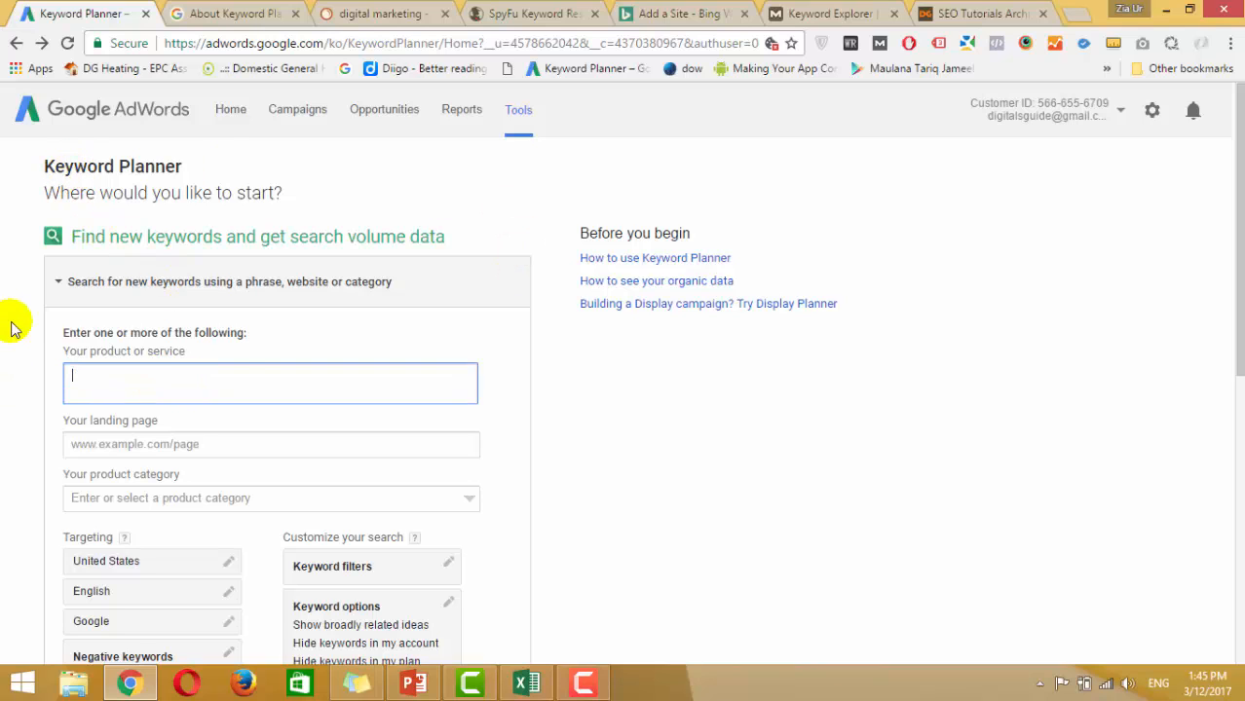
click(168, 440)
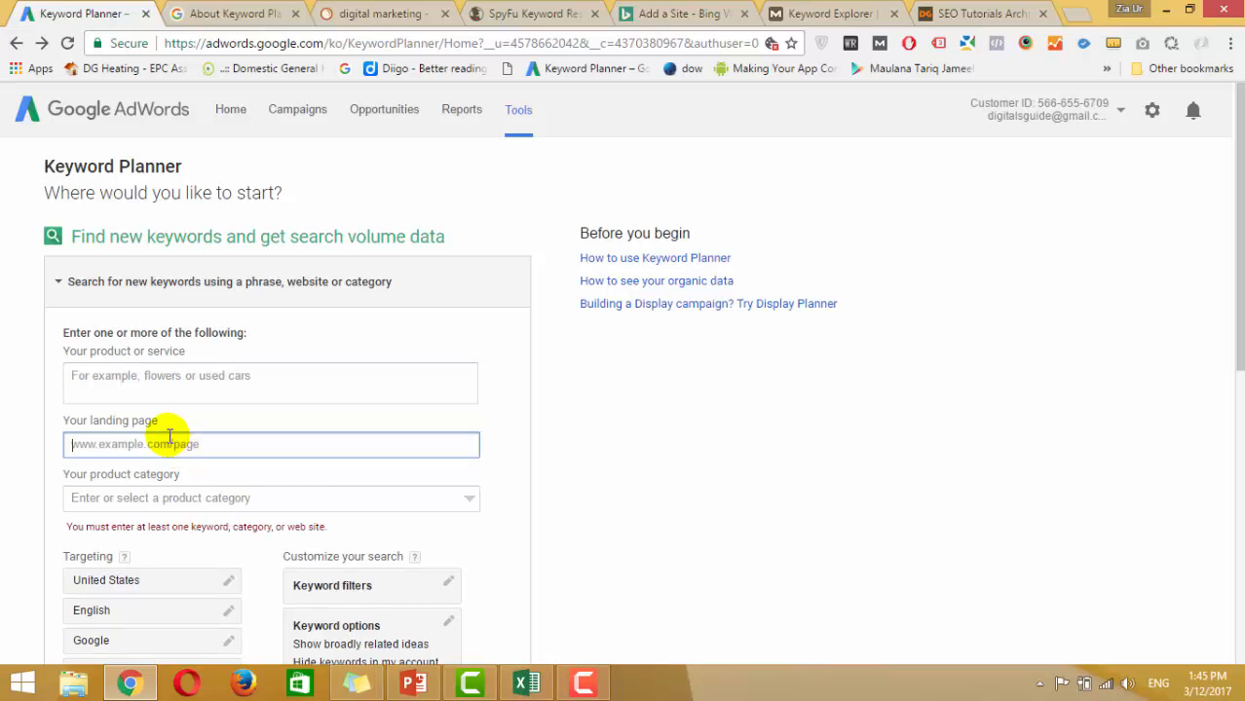
scroll(156, 423, down, 1)
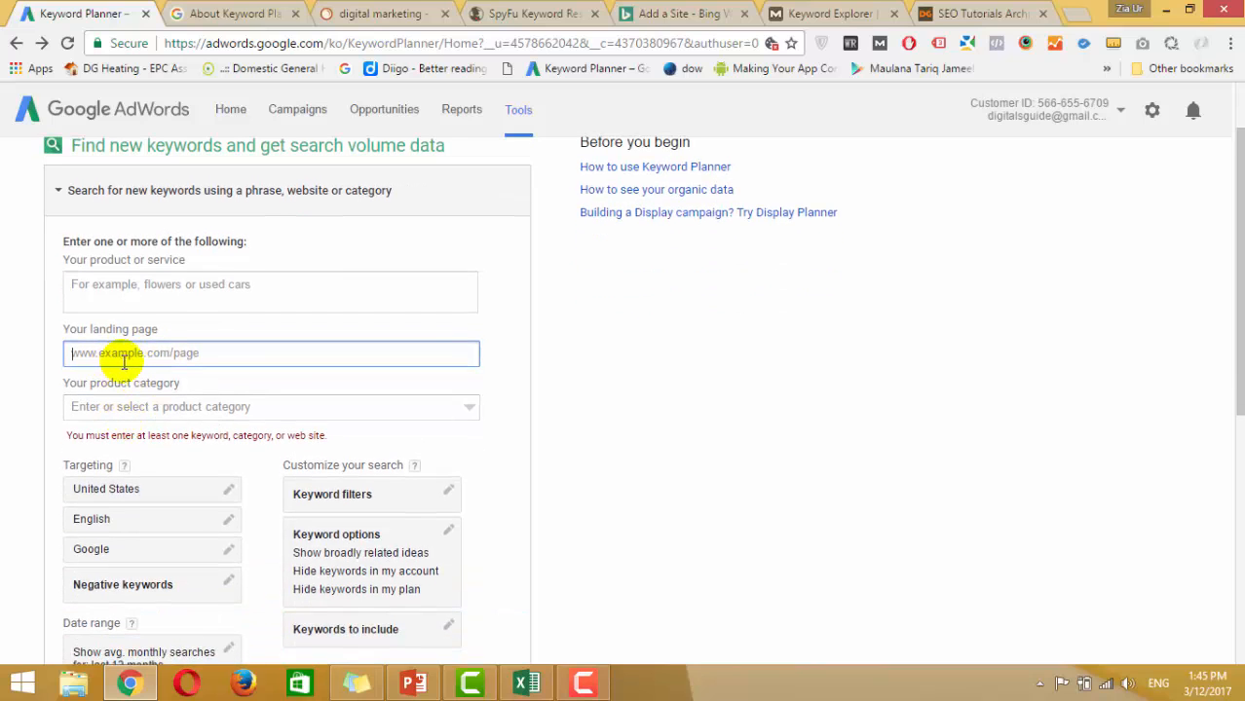
- Open the SEO Competitor Analysis Lec. 04-(Part. 02) article on the Digitals Guide site and copy its web address
click(961, 11)
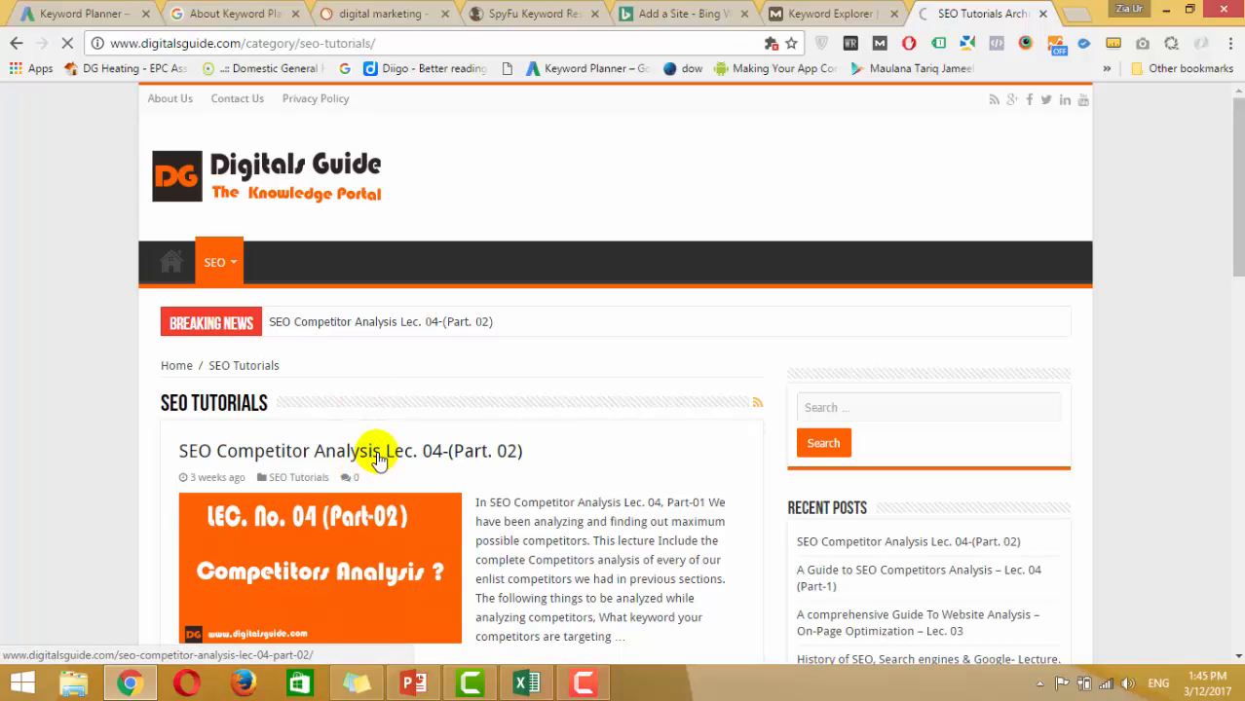
click(336, 451)
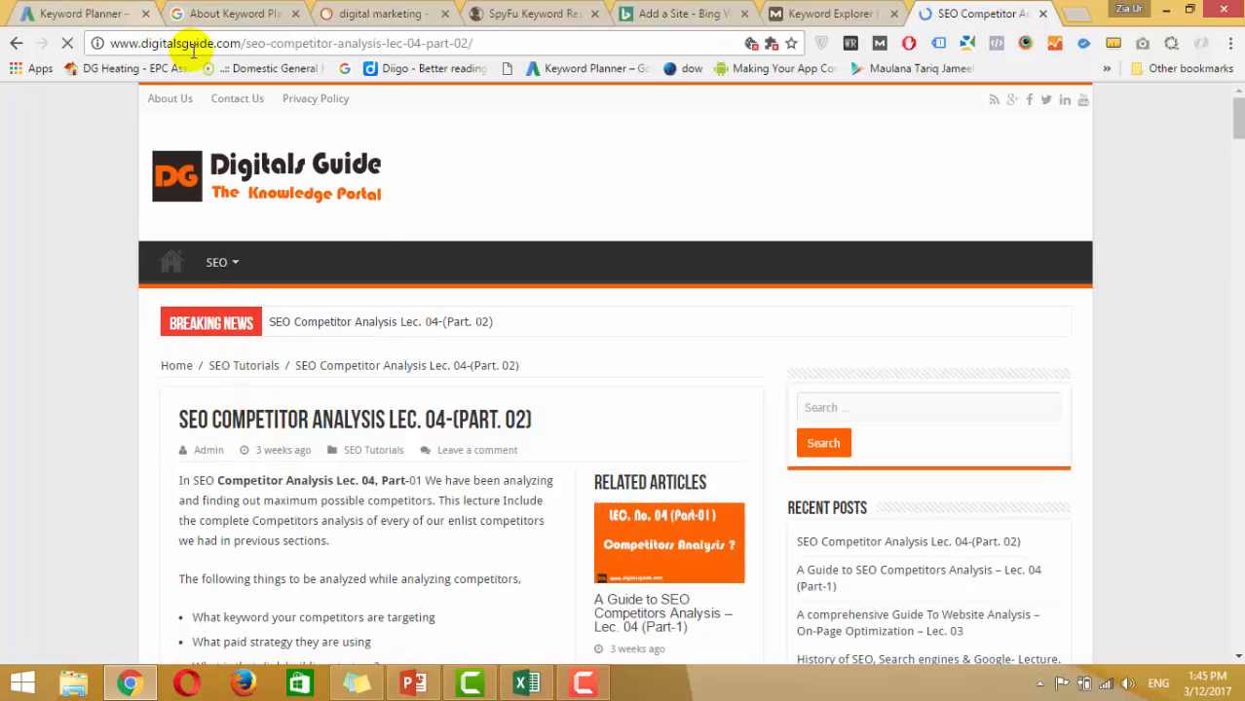
click(183, 43)
right_click(192, 45)
click(239, 108)
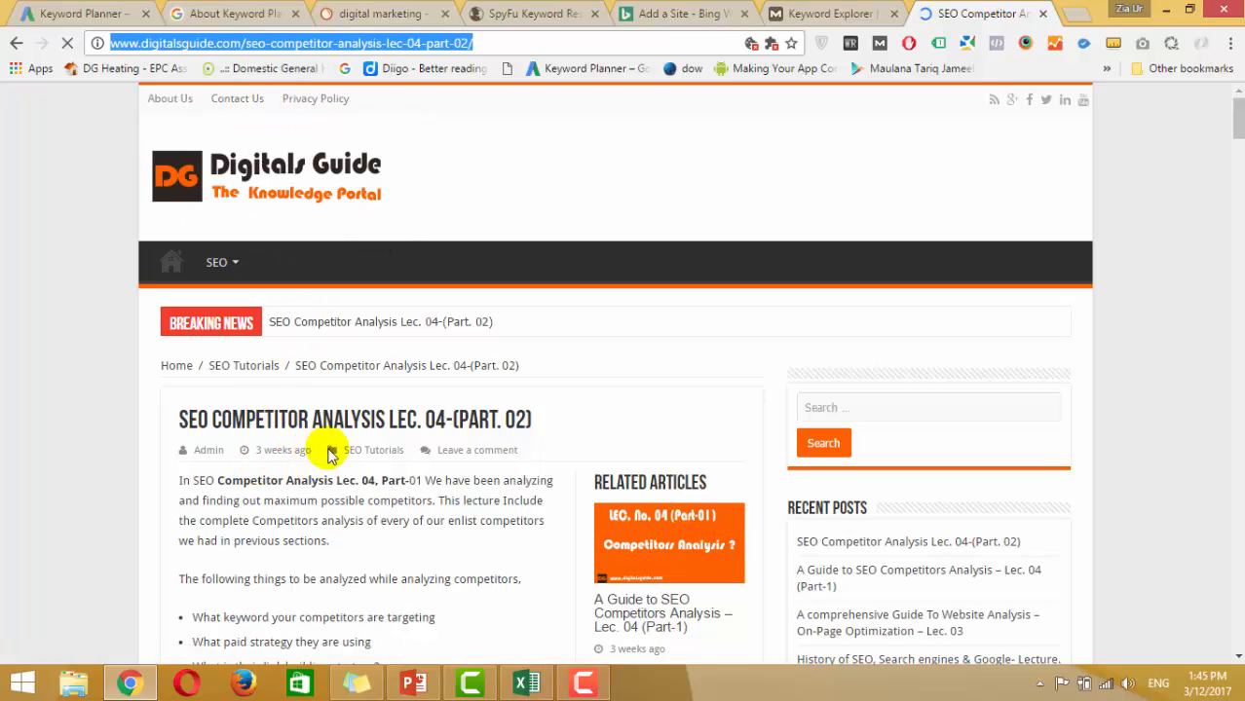
- Paste the copied article address as the landing page in Keyword Planner and get the keyword ideas
click(83, 13)
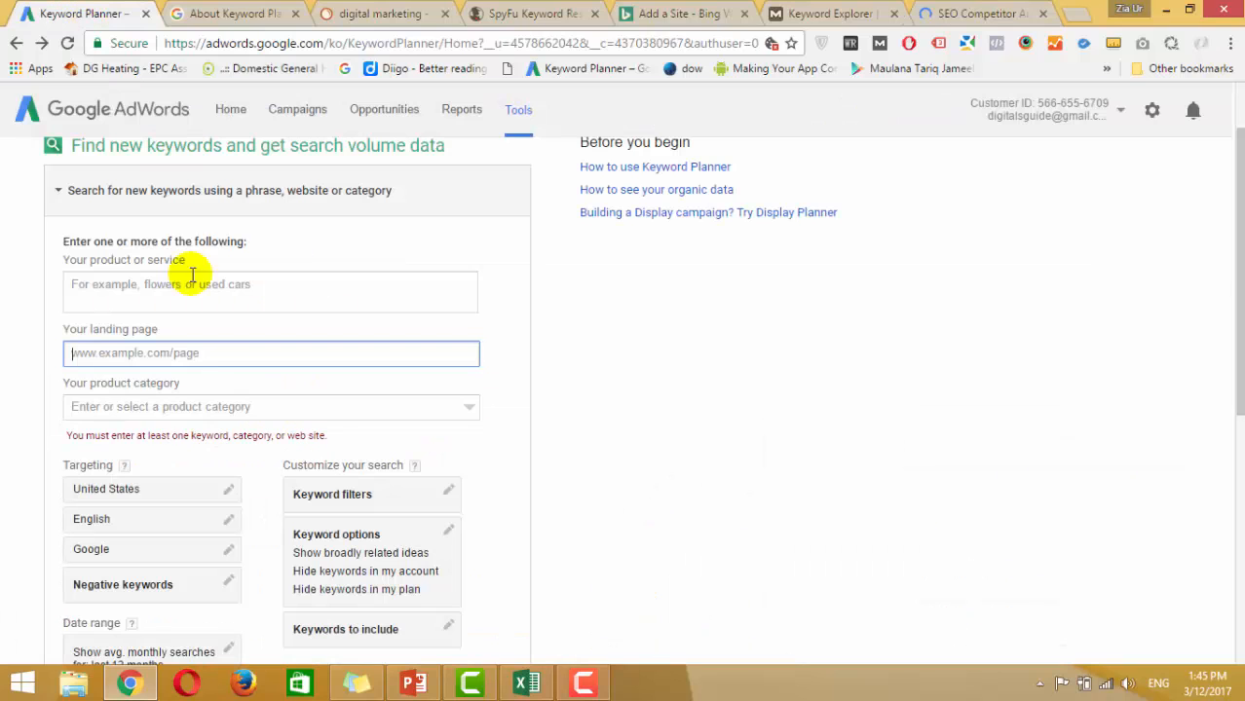
right_click(139, 355)
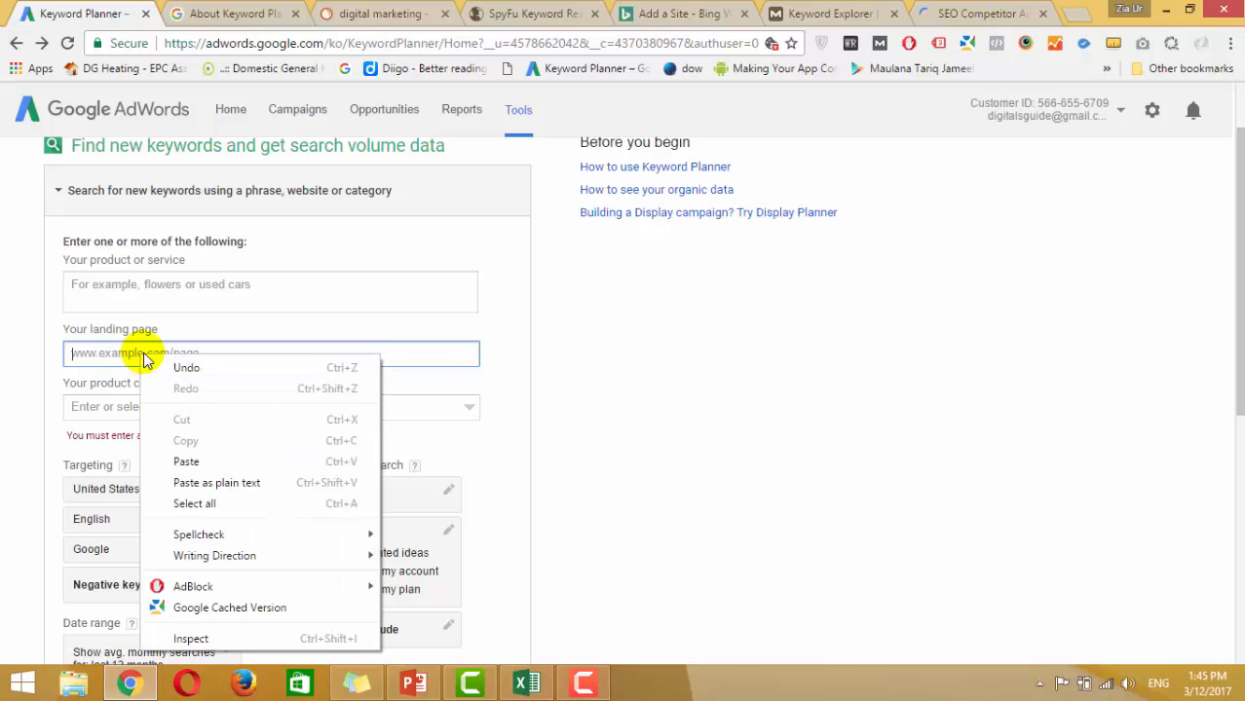
click(189, 461)
scroll(5, 473, down, 2)
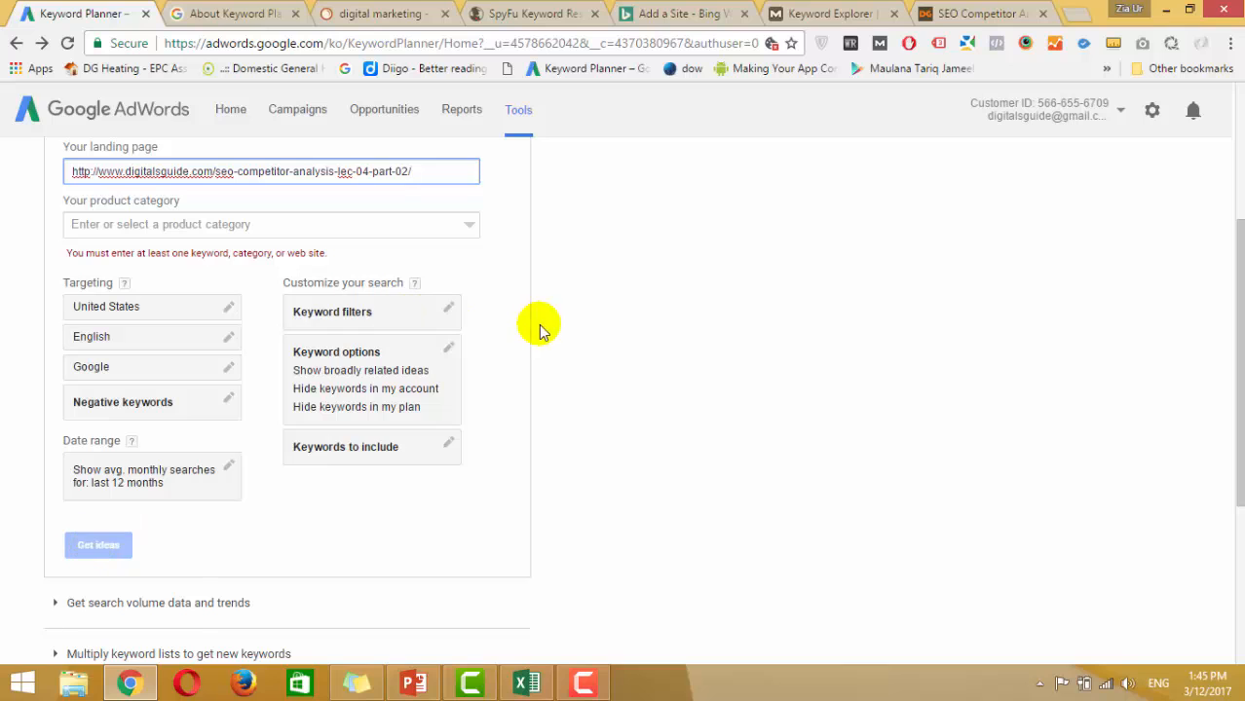
click(509, 333)
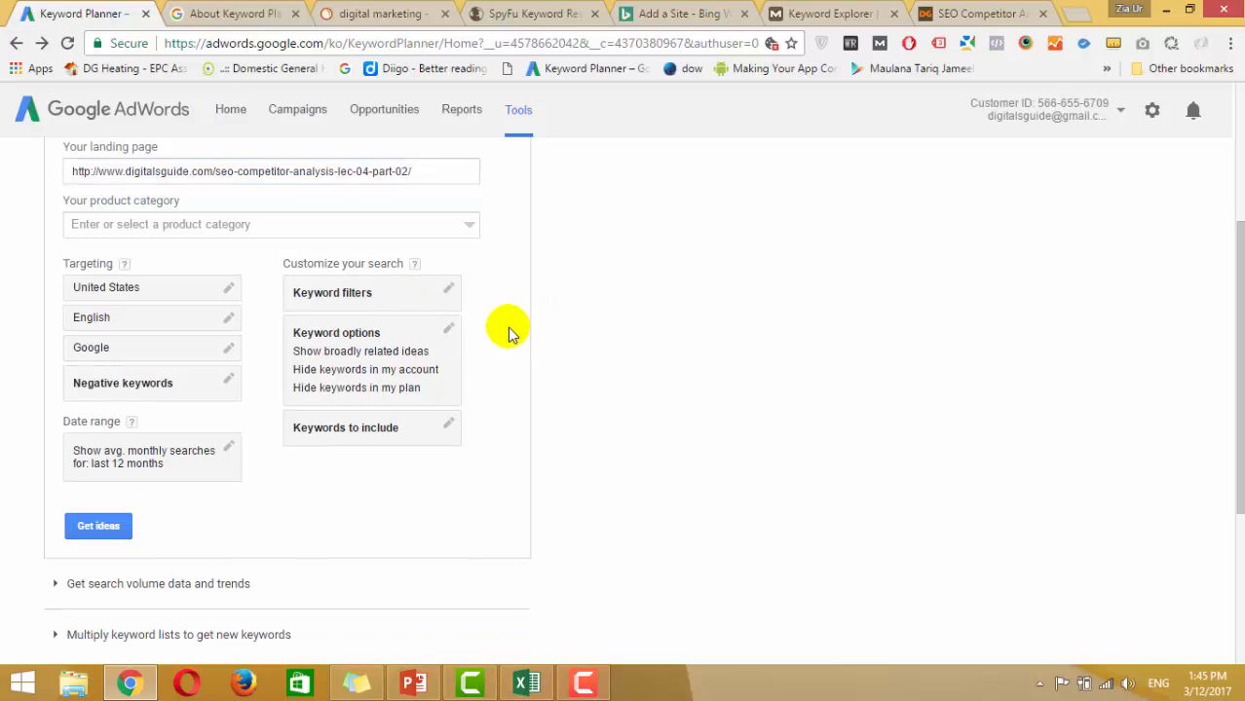
click(102, 526)
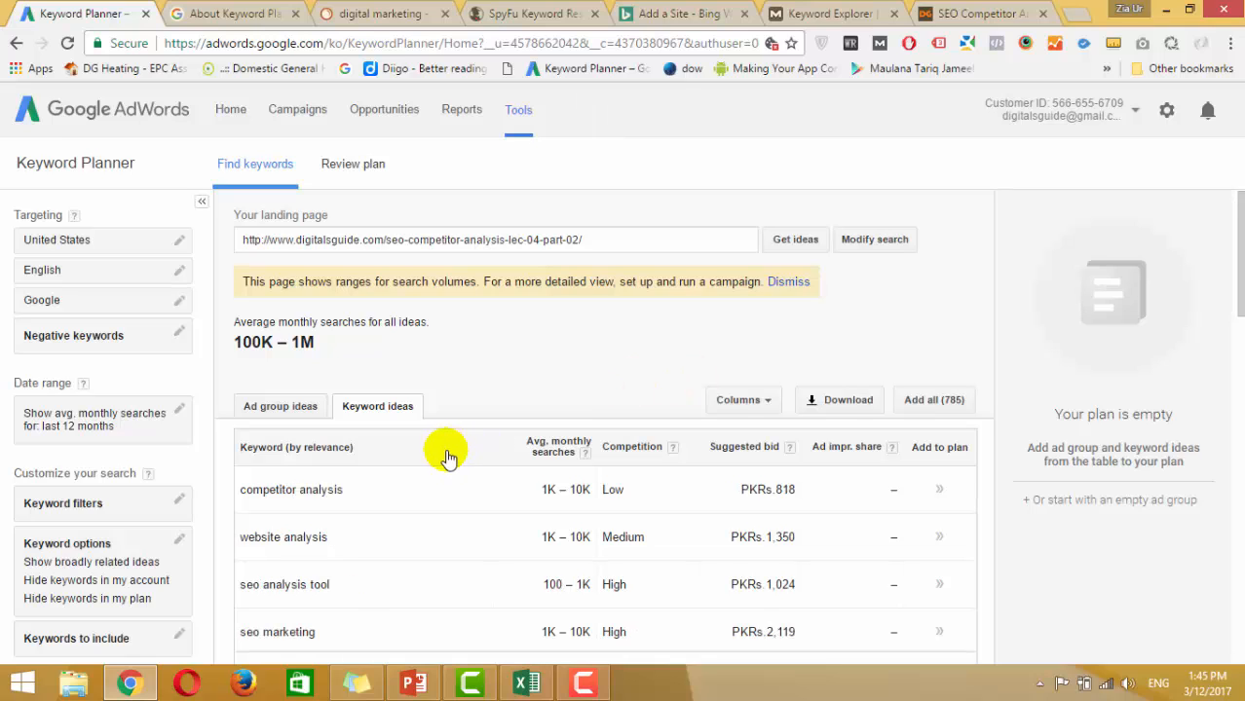
- Examine the keyword ideas for the landing page and check their download options without downloading
scroll(331, 477, down, 1)
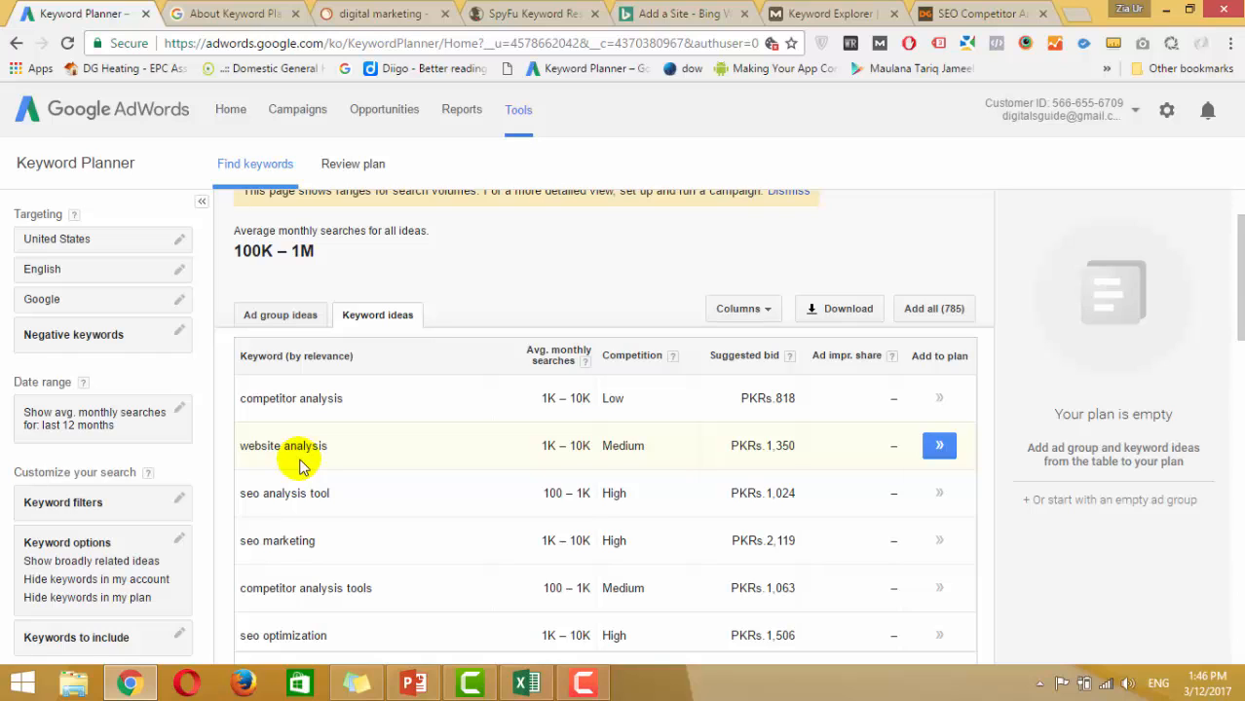
scroll(332, 482, up, 1)
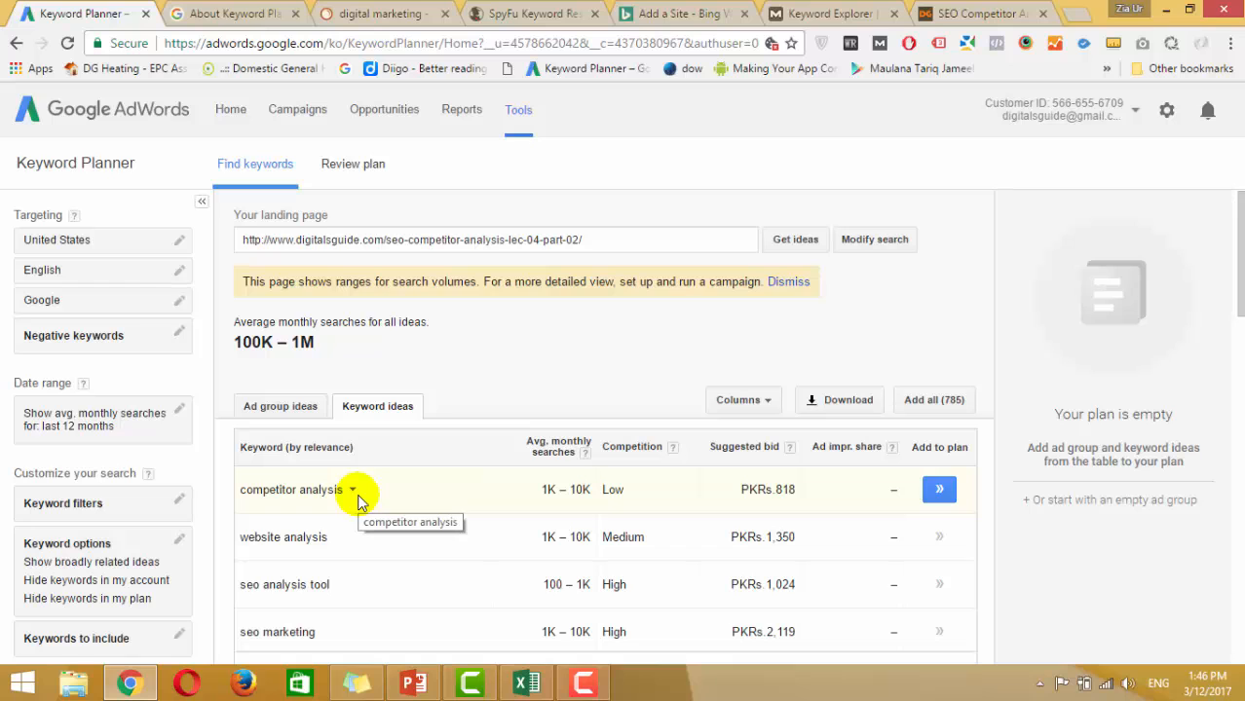
scroll(363, 506, down, 2)
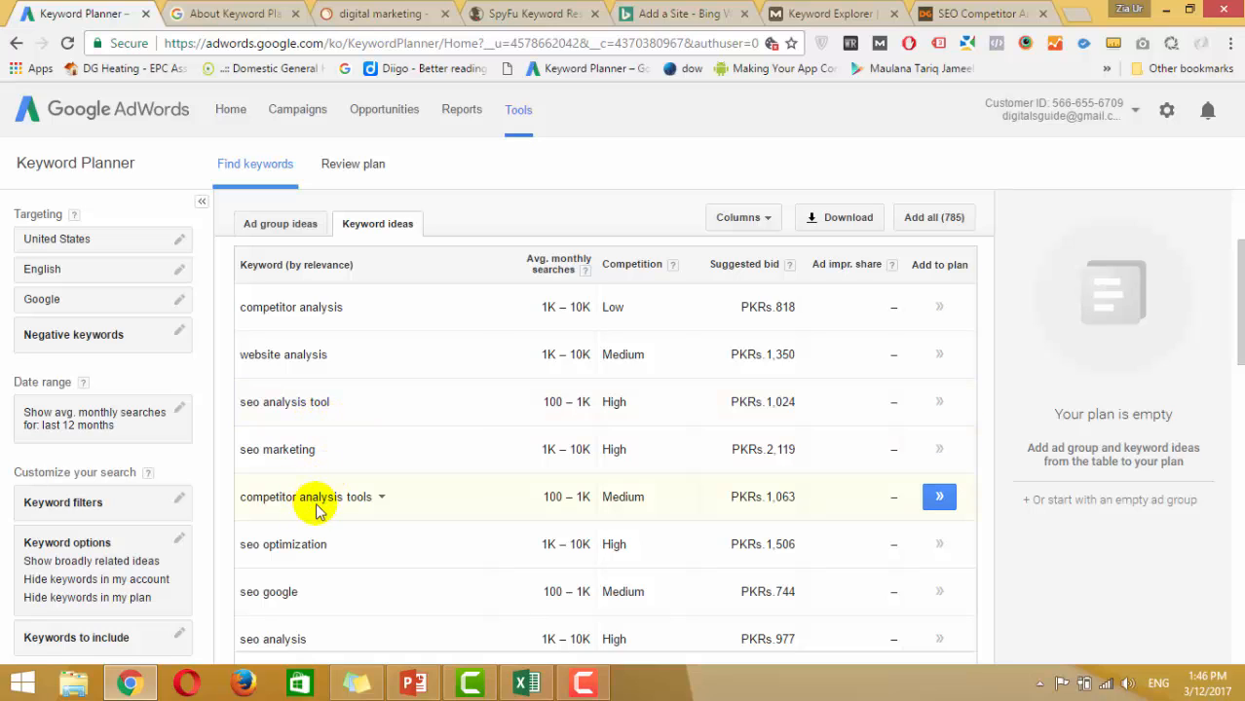
scroll(440, 541, up, 3)
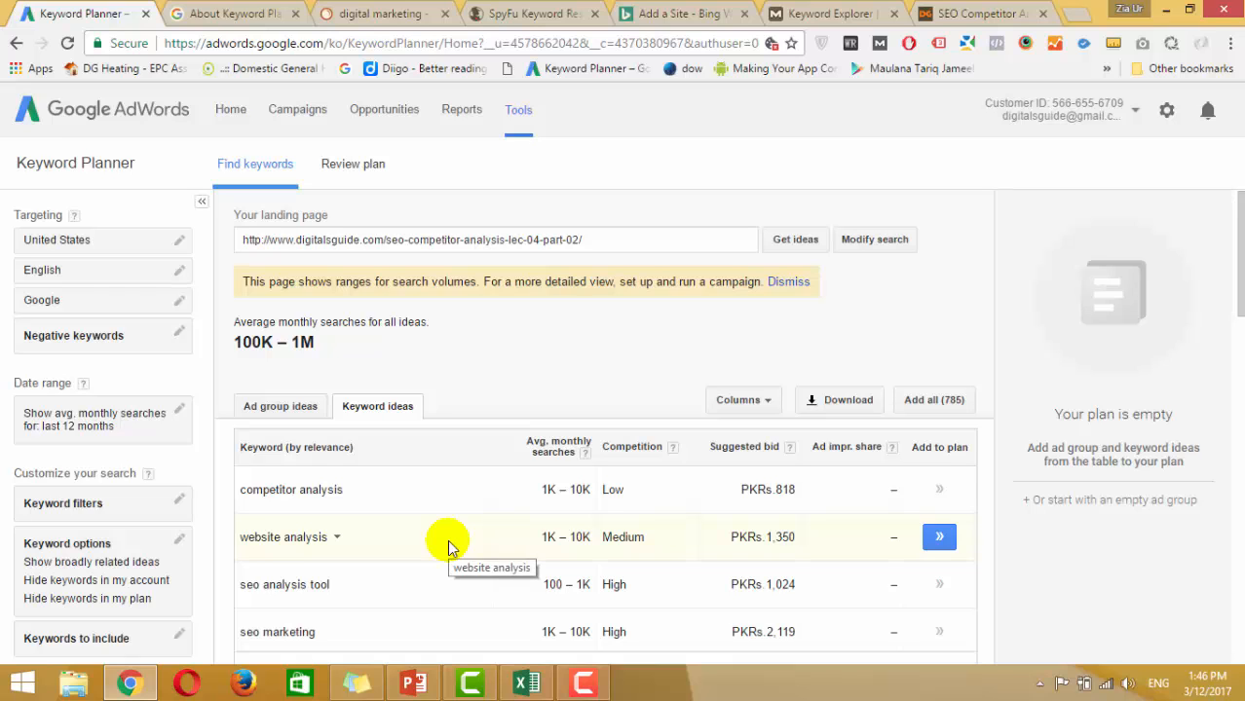
click(833, 399)
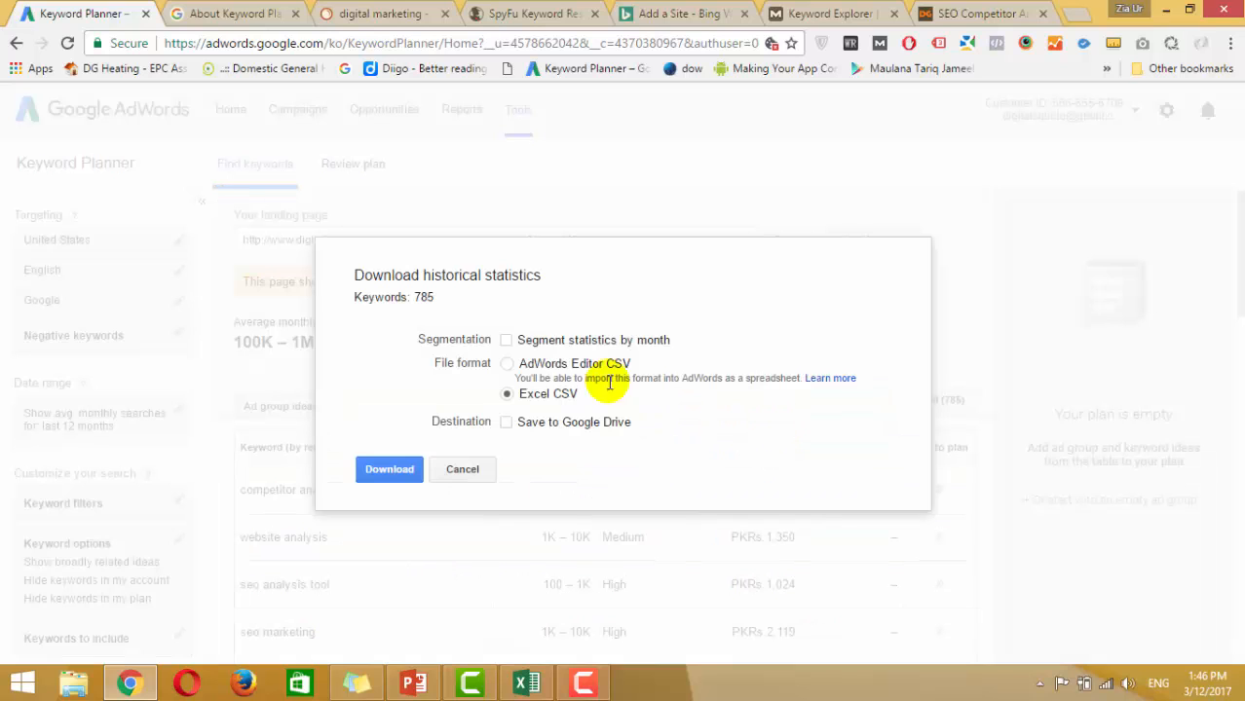
click(461, 468)
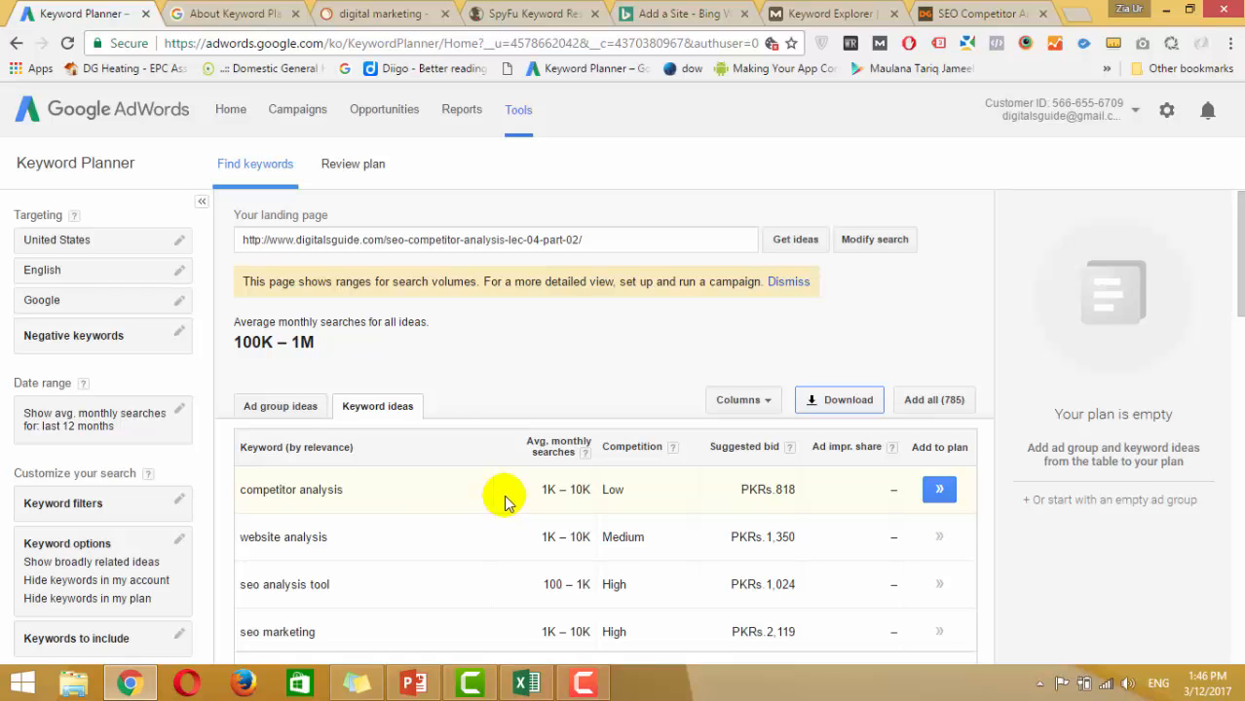
- Return to the keyword search form and clear the landing page address
click(16, 43)
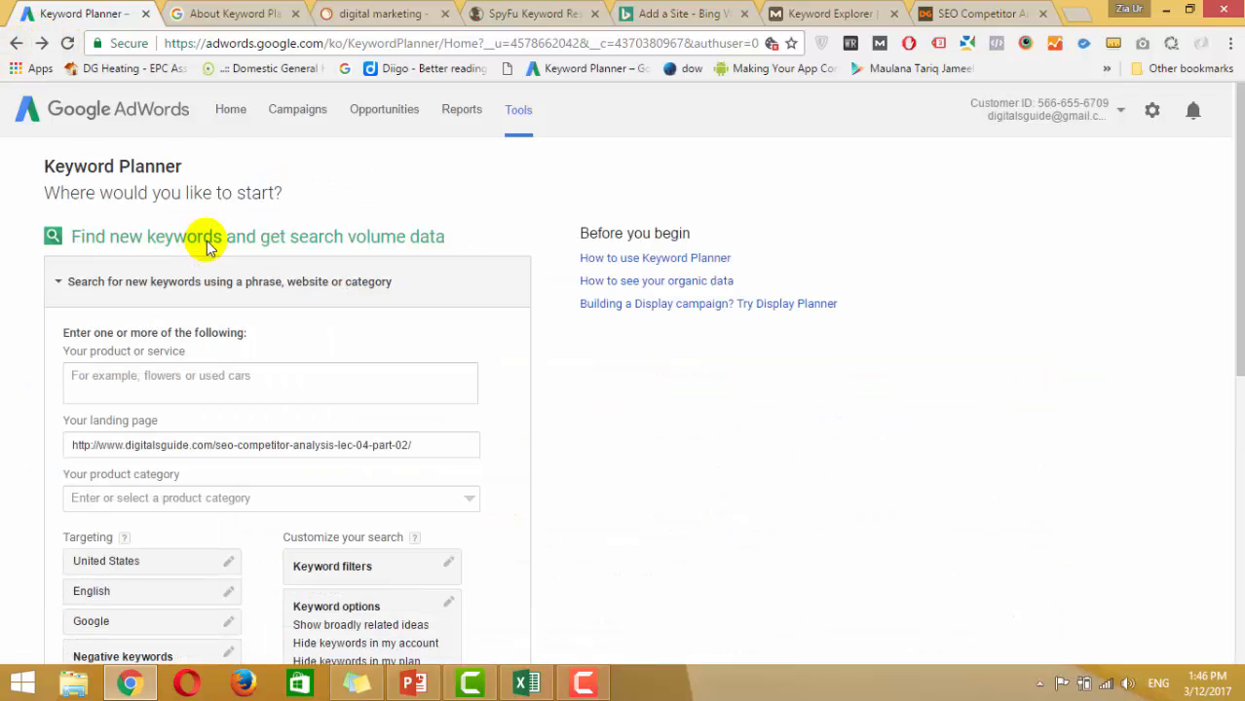
scroll(5, 399, down, 2)
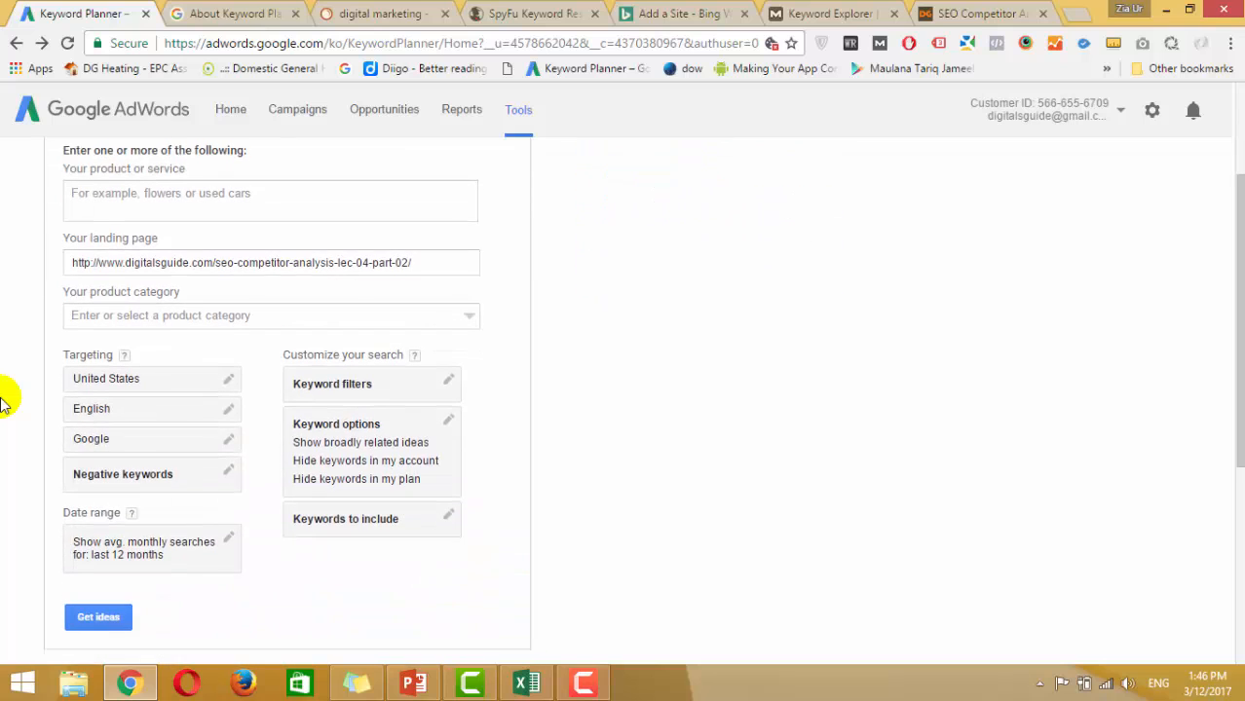
drag(439, 263, 23, 260)
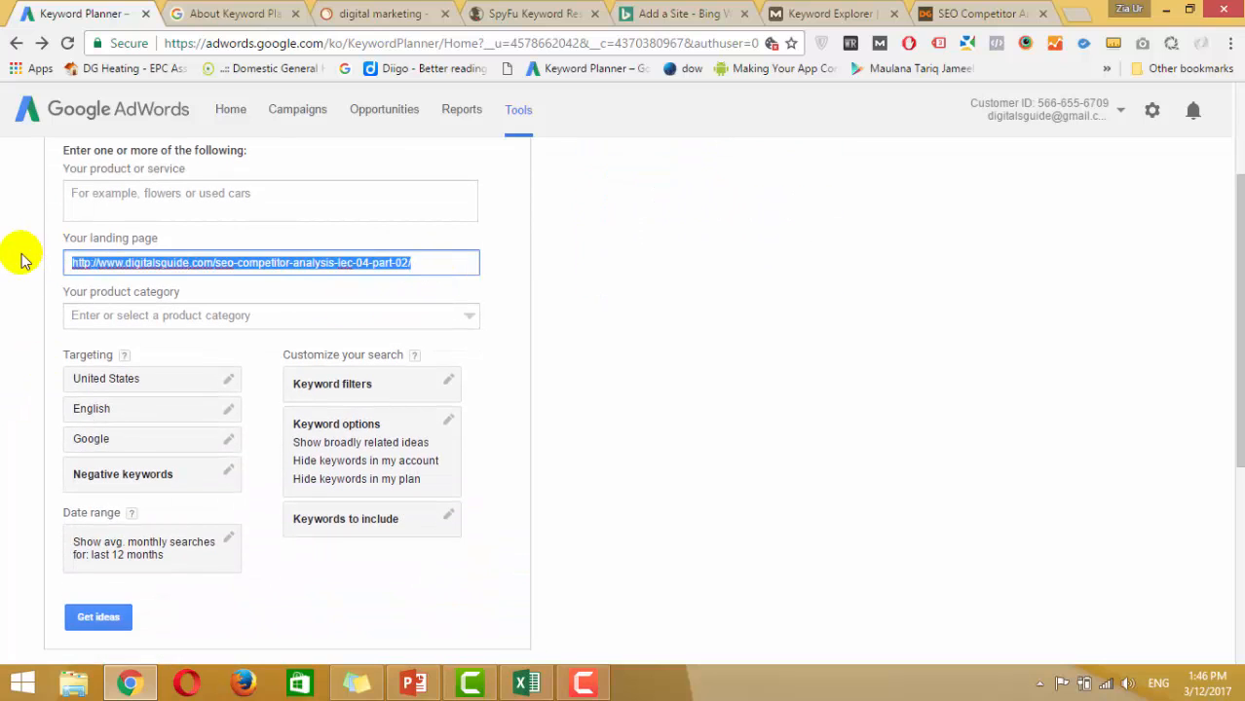
key(BackSpace)
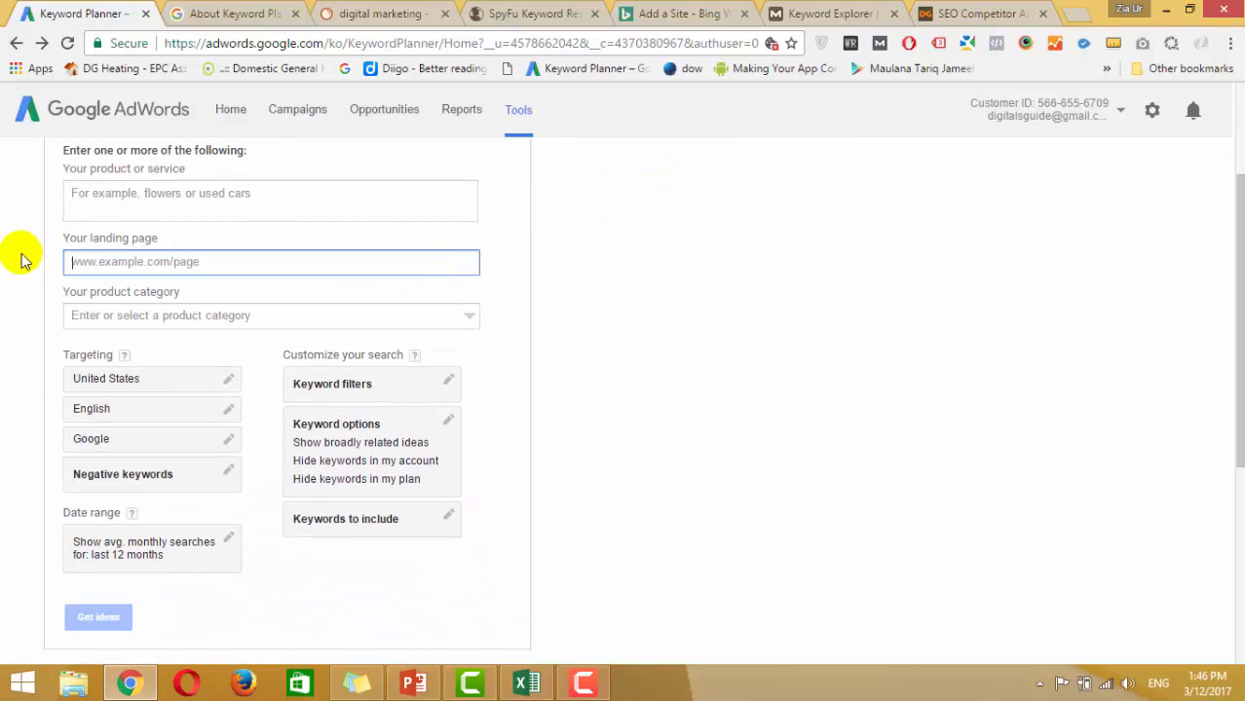
- Search the product categories for "search", choose Search Engine Optimization and get the keyword ideas
click(468, 313)
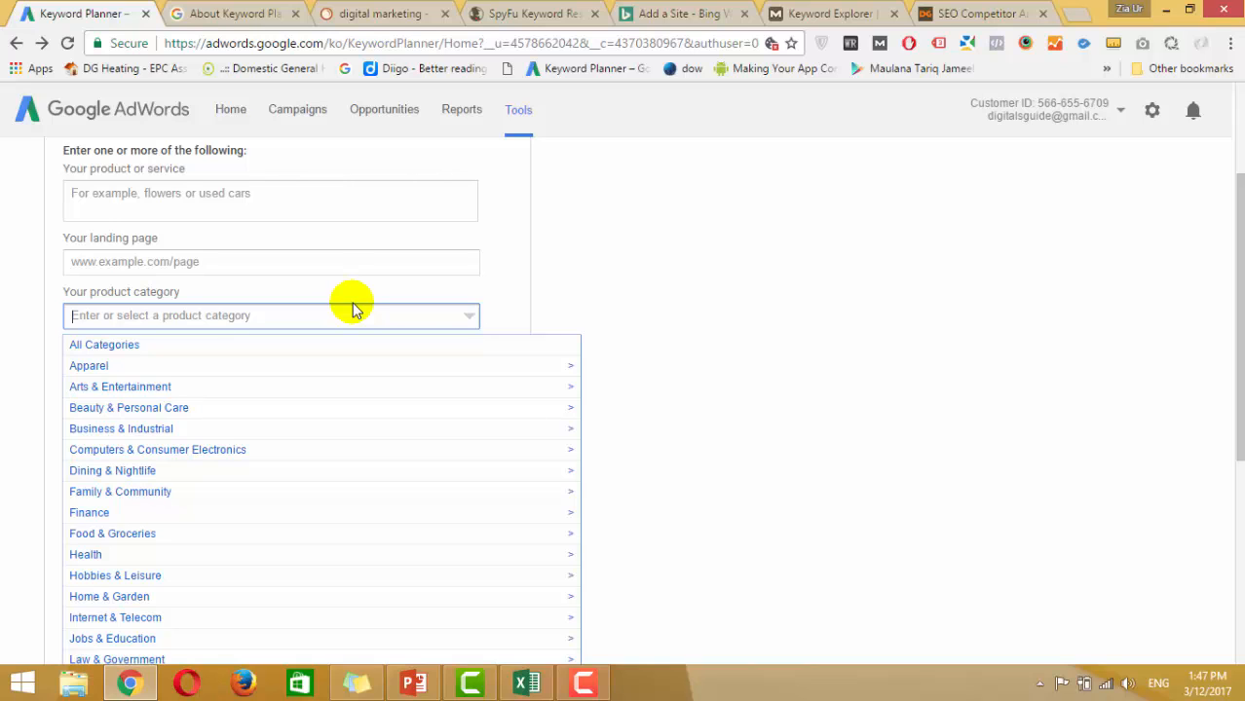
text(sear)
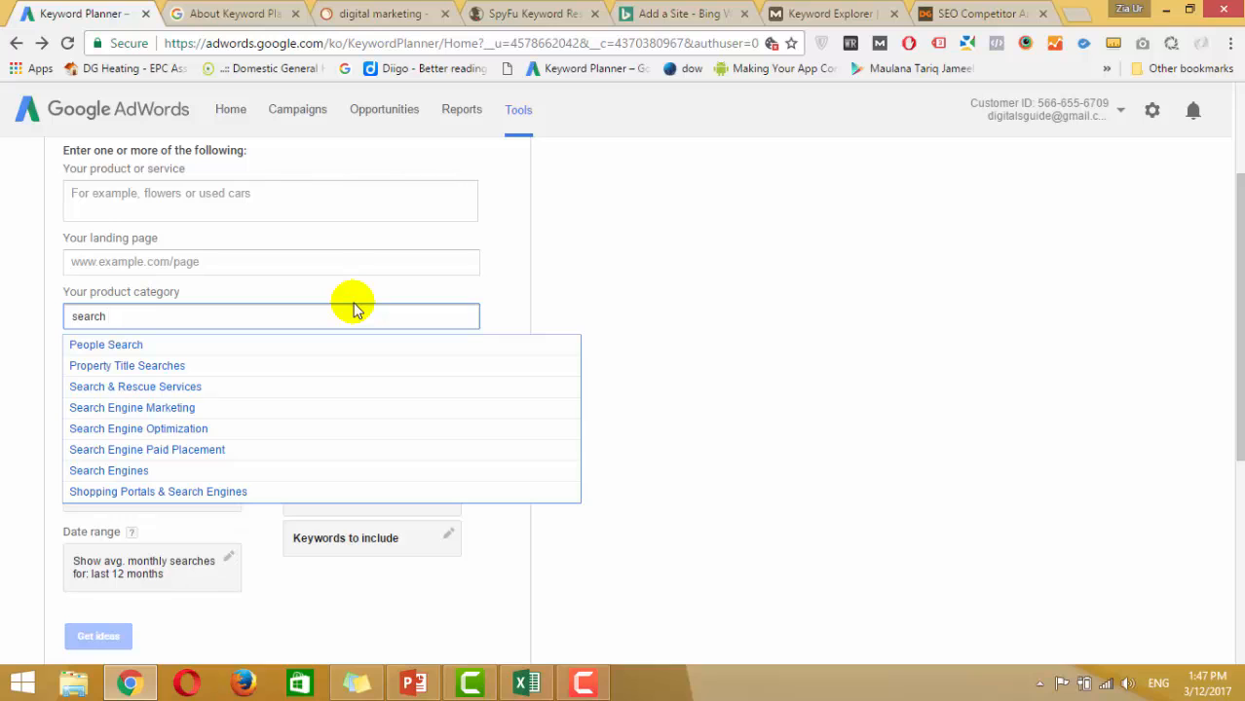
text(ch)
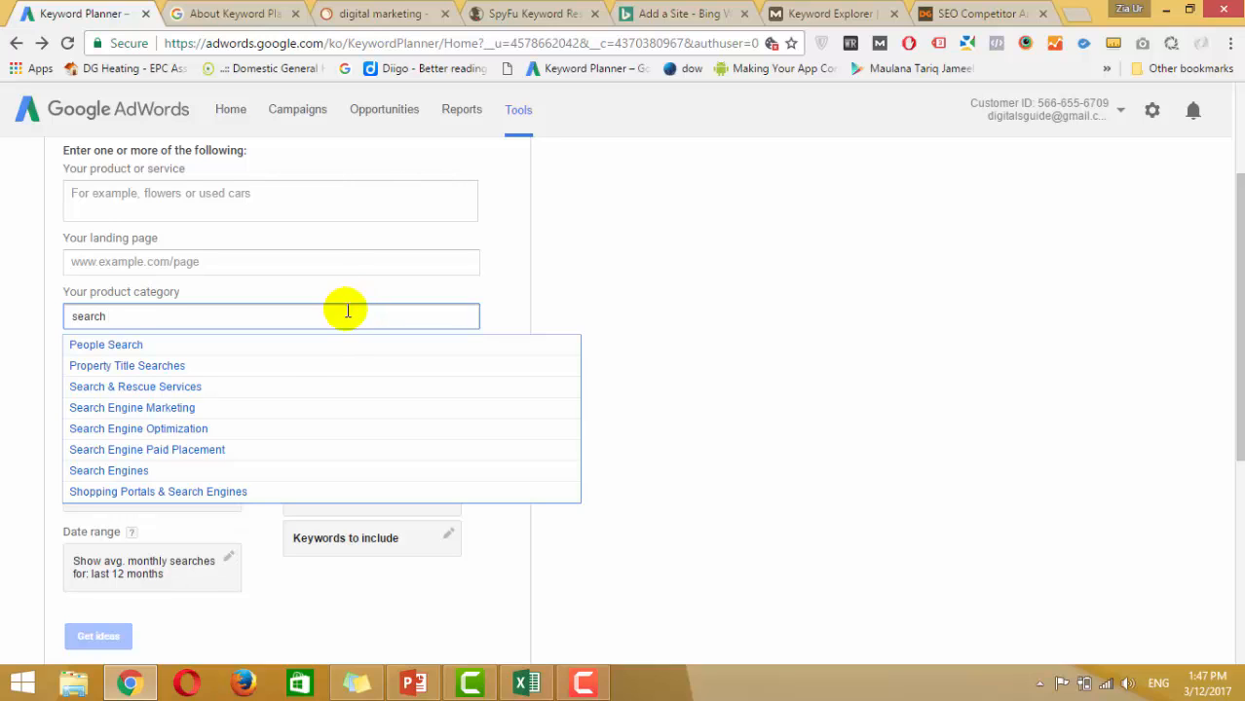
click(185, 433)
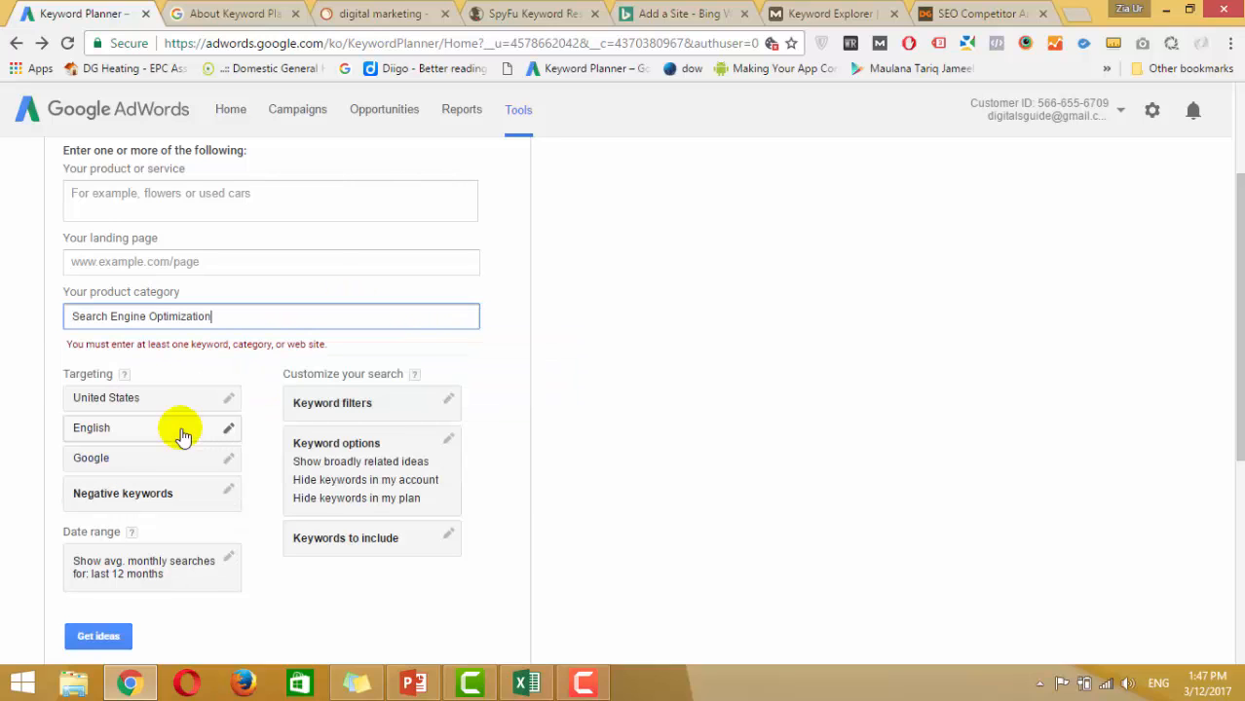
click(98, 638)
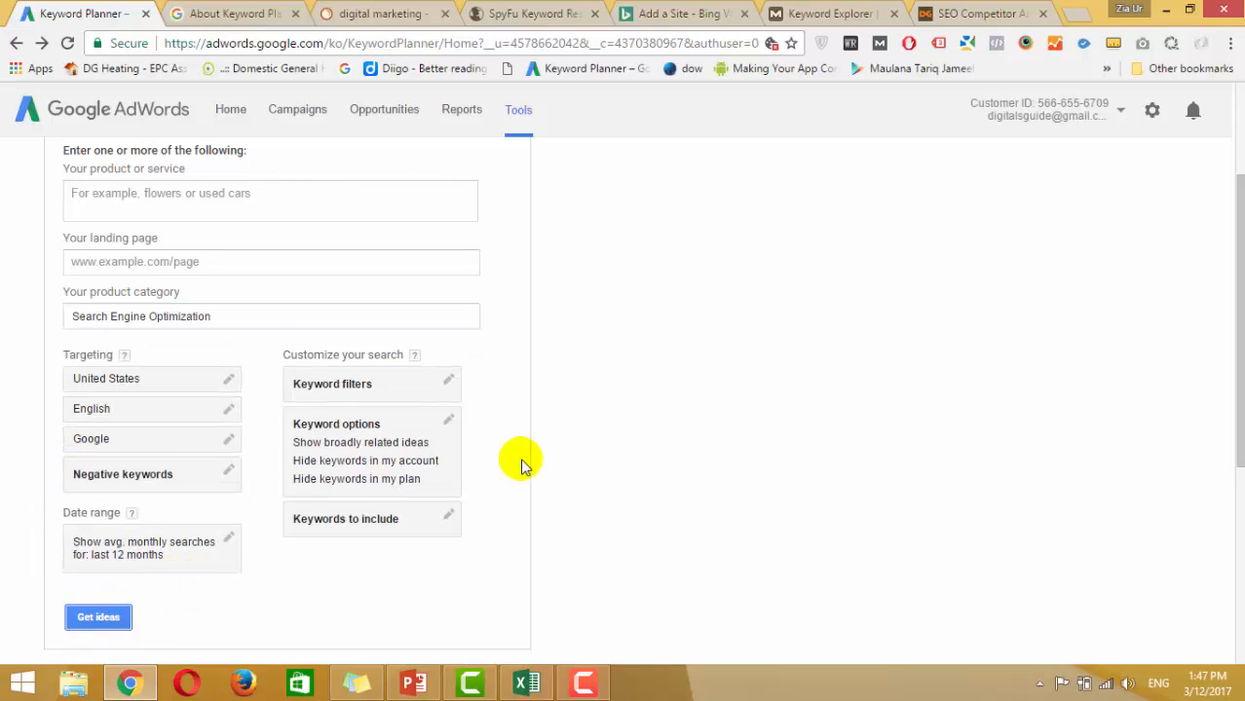
click(102, 618)
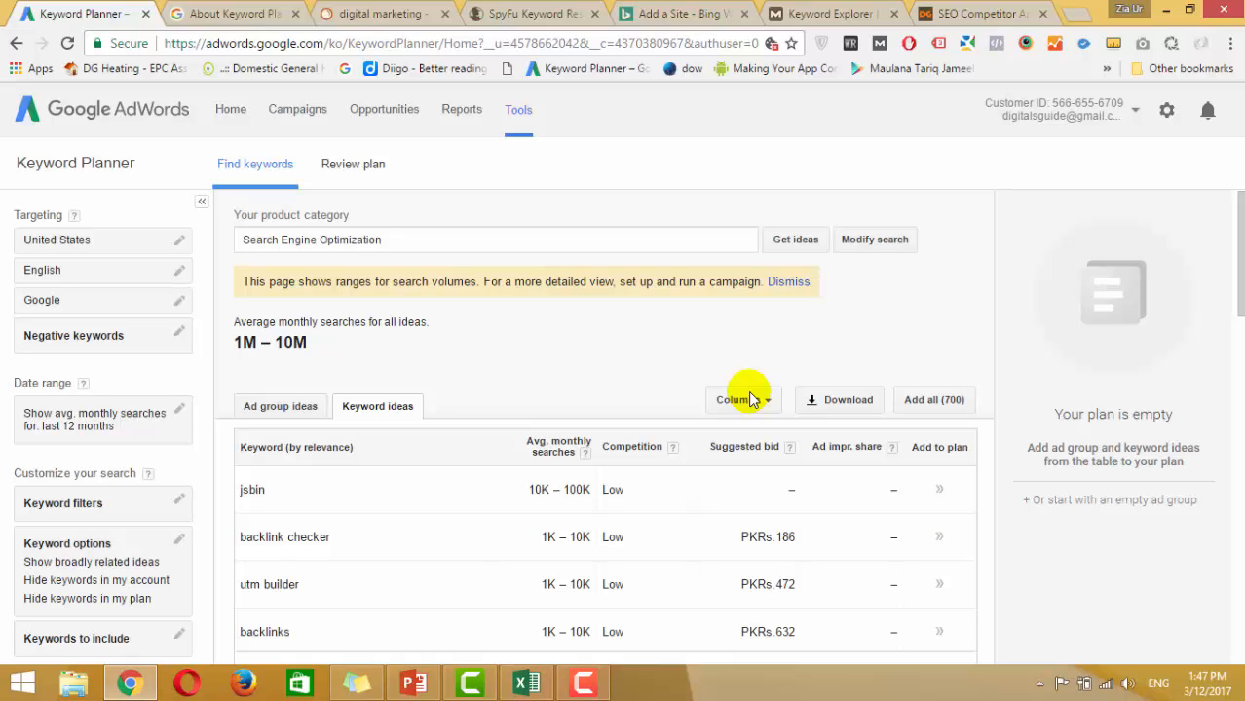
- Examine the Search Engine Optimization category's hierarchy and the keyword ideas suggested for it
drag(326, 238, 389, 238)
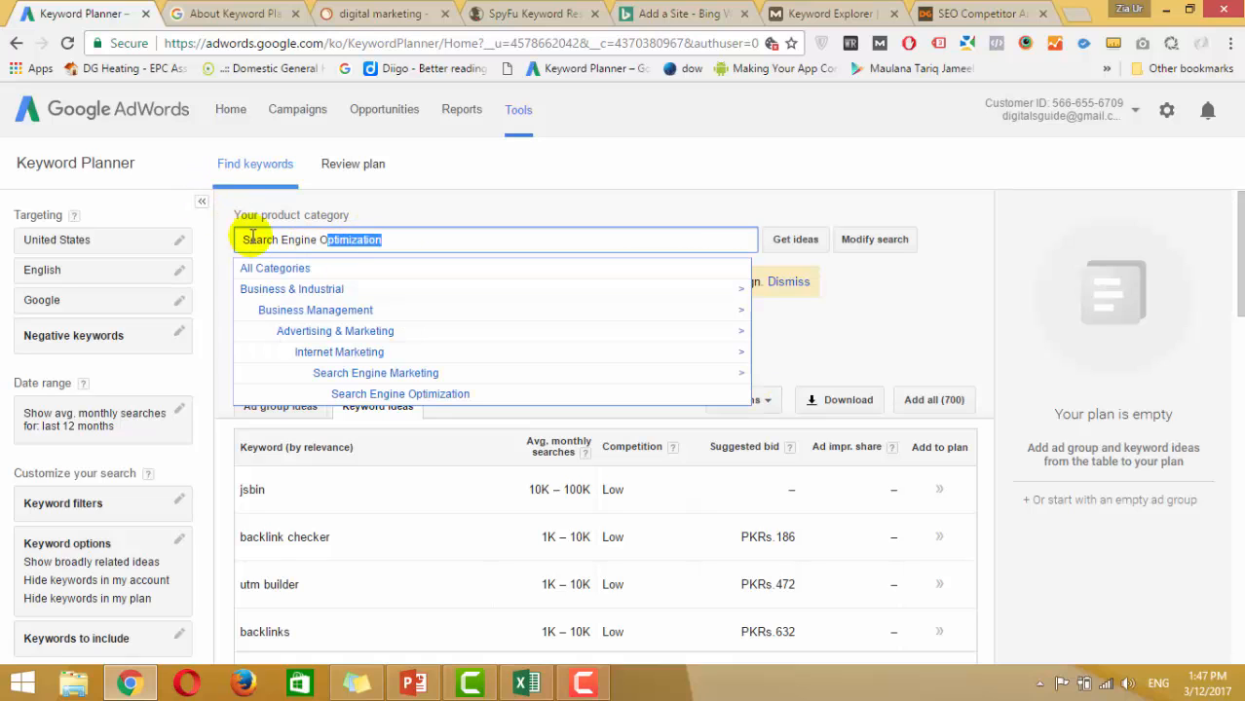
drag(251, 237, 222, 238)
click(519, 210)
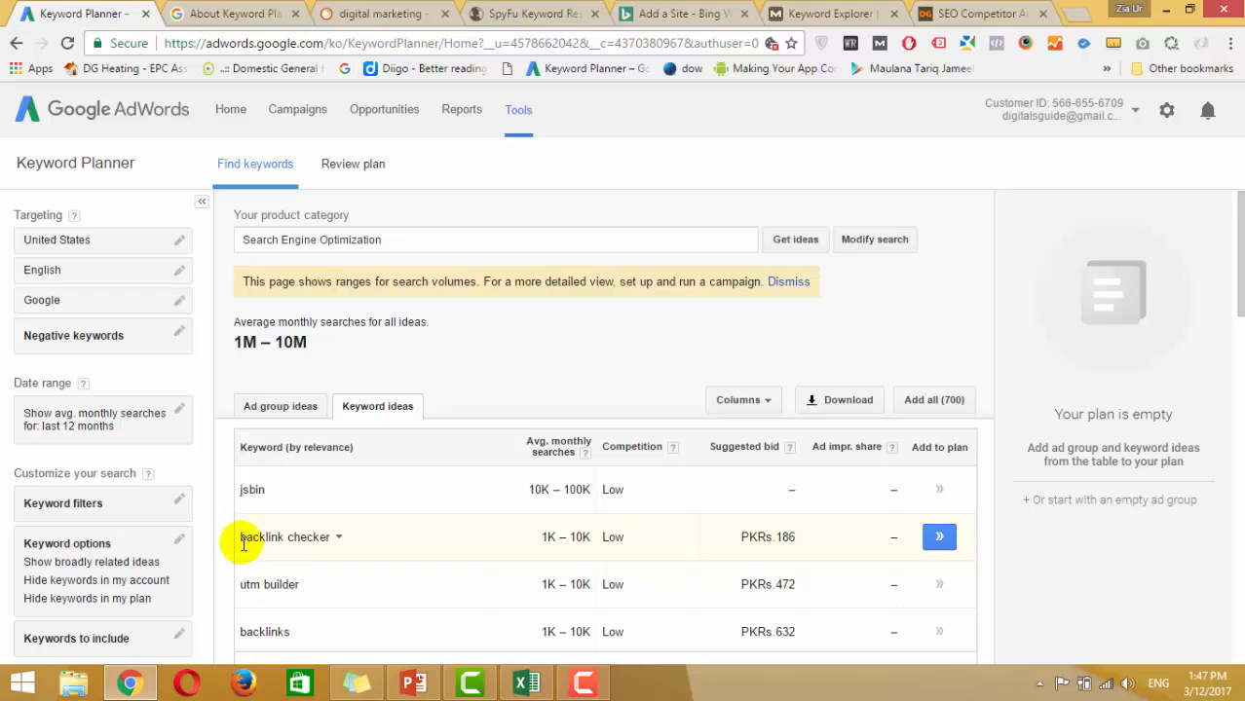
scroll(308, 557, down, 1)
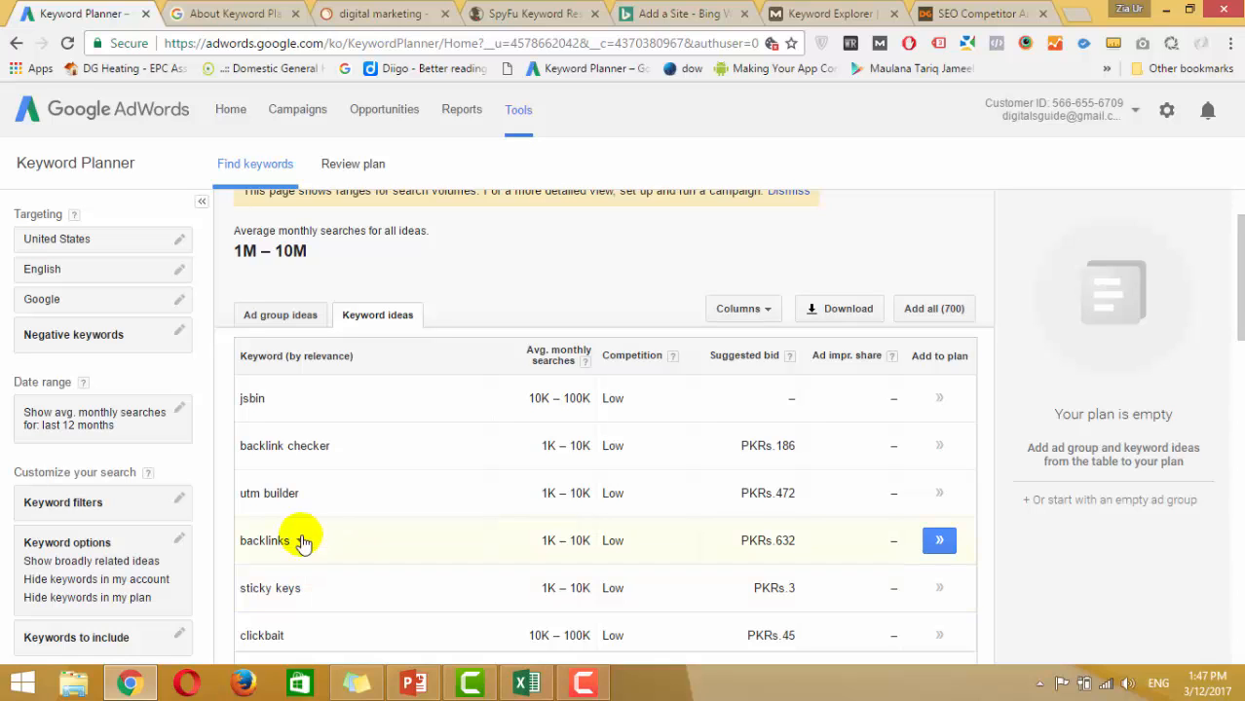
scroll(289, 511, down, 2)
scroll(295, 513, down, 2)
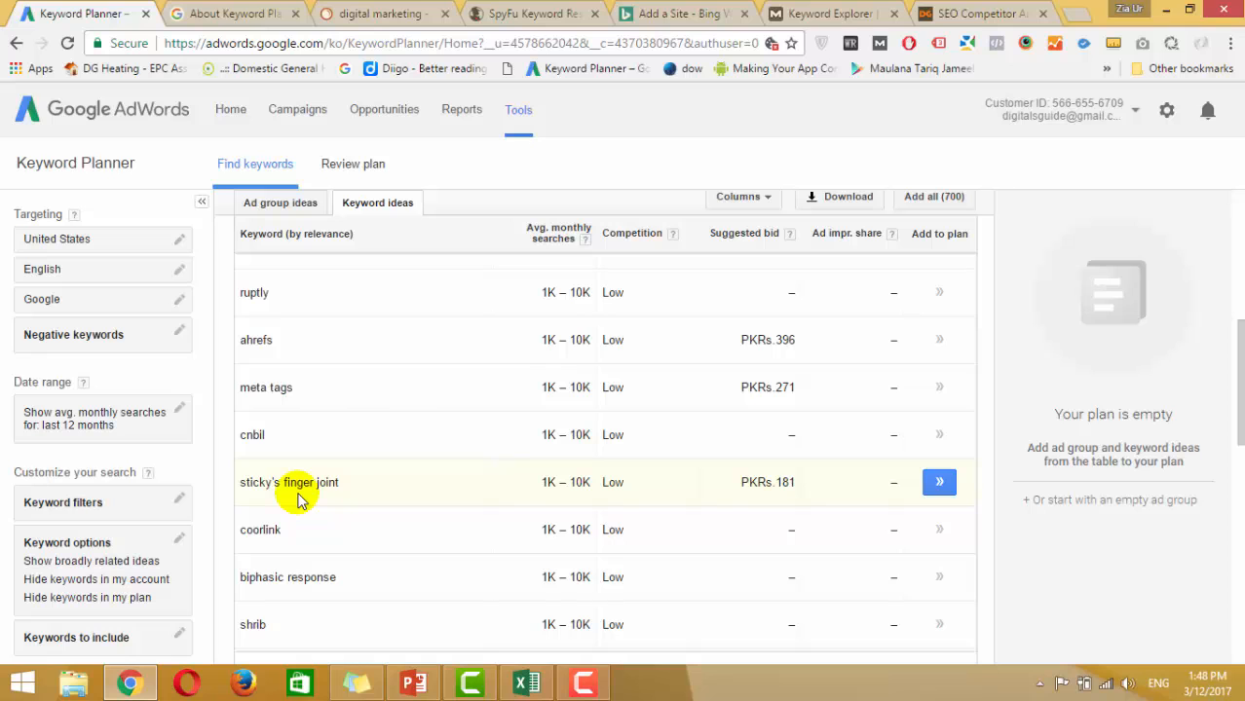
scroll(311, 498, up, 5)
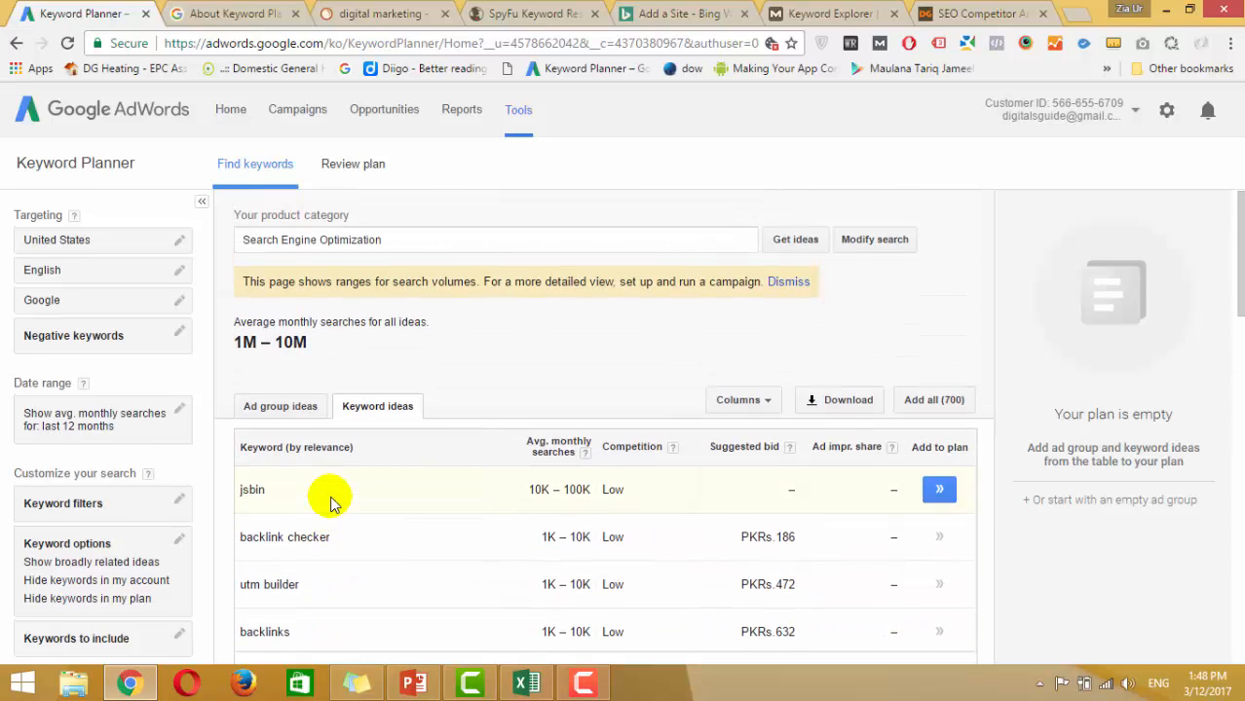
- Sort the keyword ideas by average monthly searches from highest to lowest, and return to the keyword search form
click(555, 438)
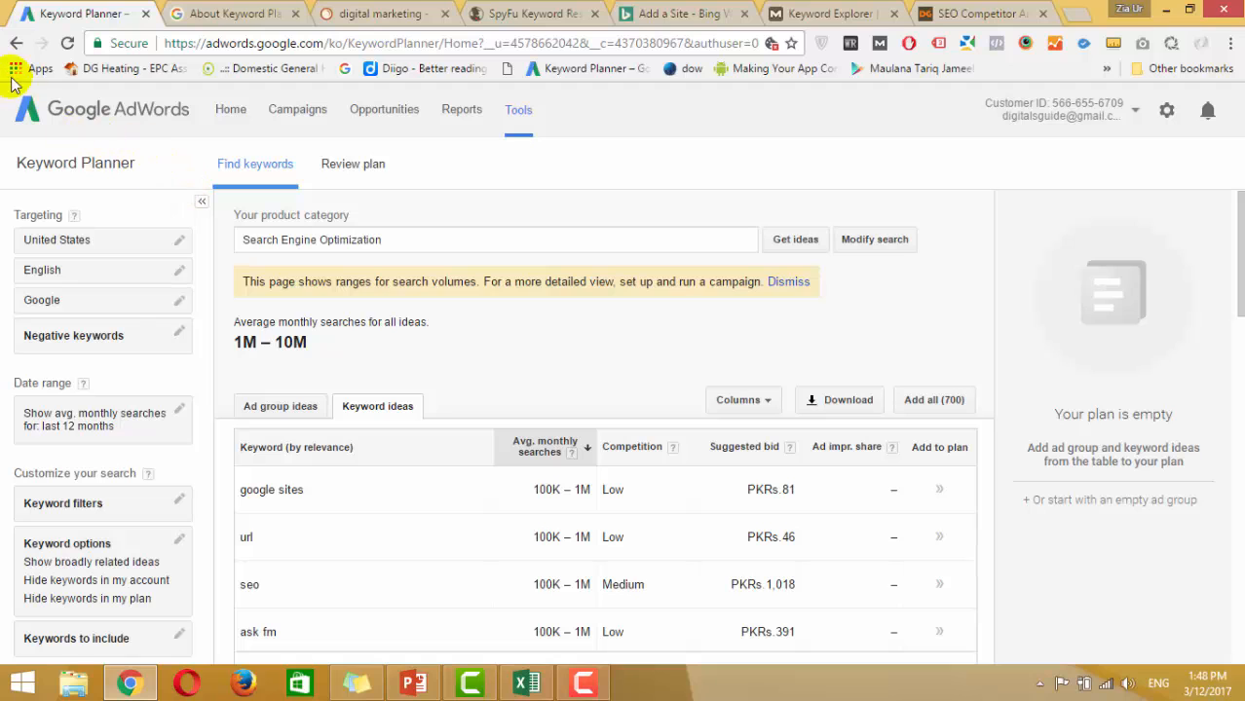
click(14, 45)
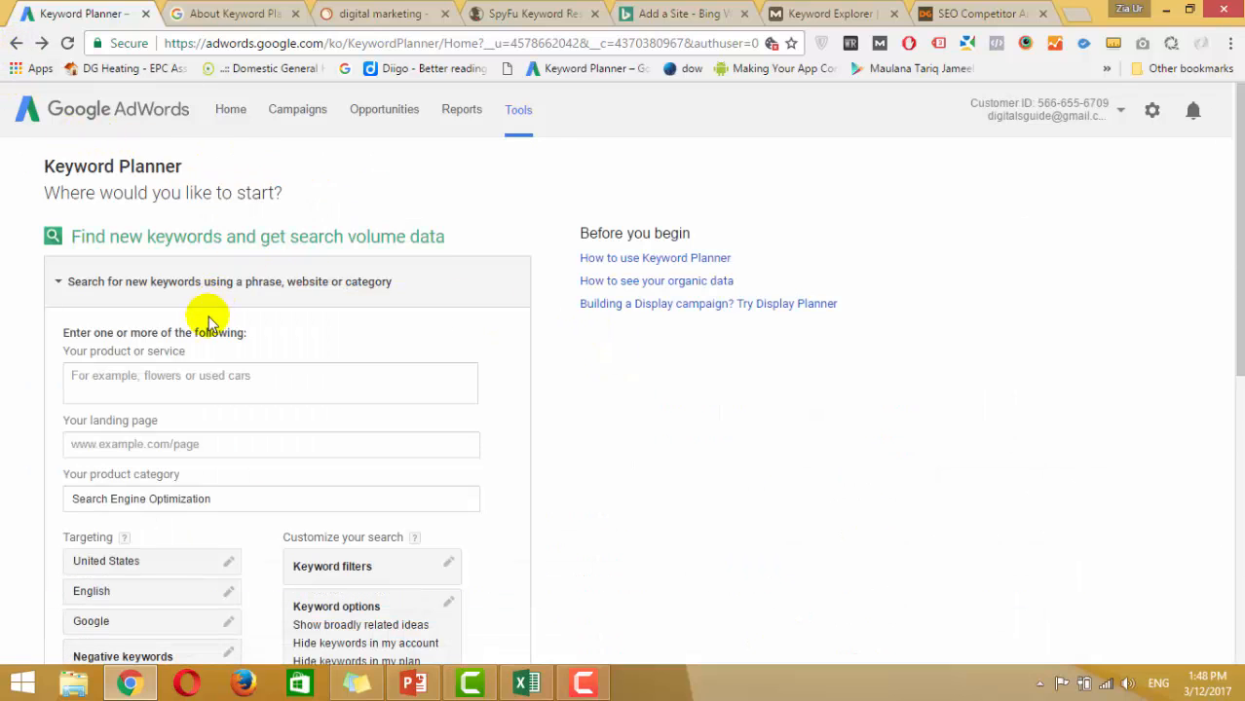
- Open the search volume data and trends form, enter the keyword "search engine marketing" and get its search volume
scroll(202, 316, down, 1)
click(56, 194)
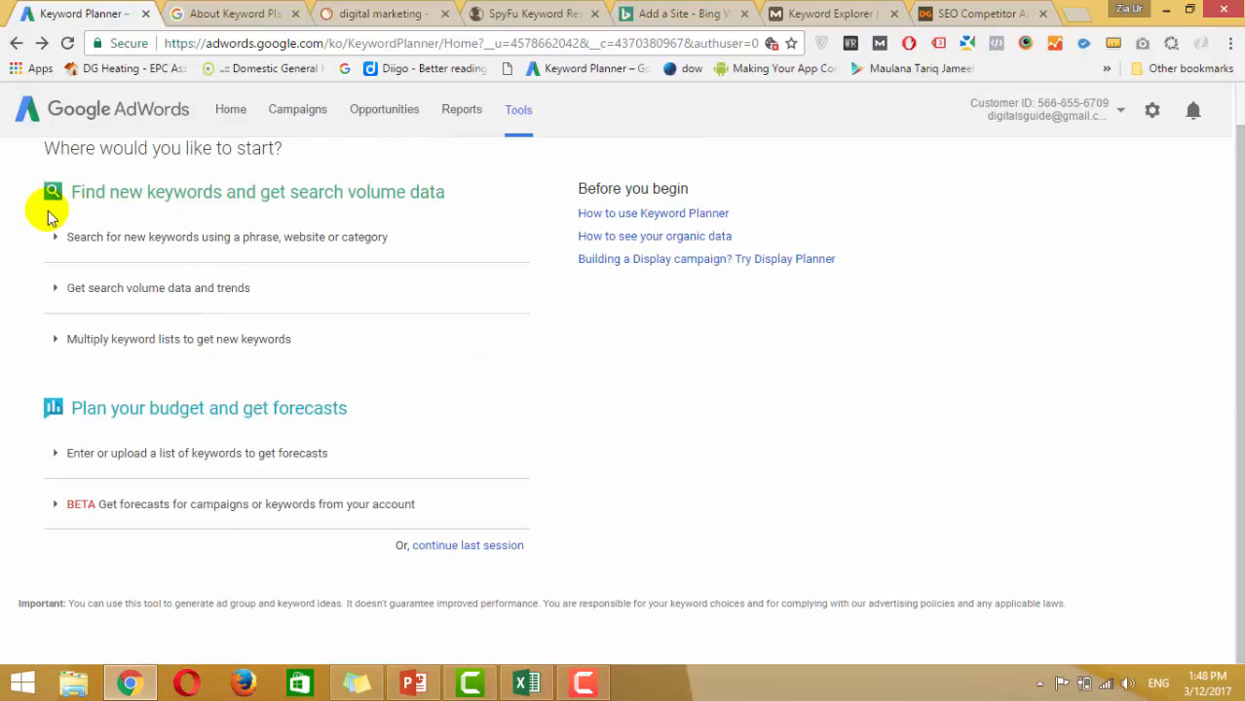
click(61, 288)
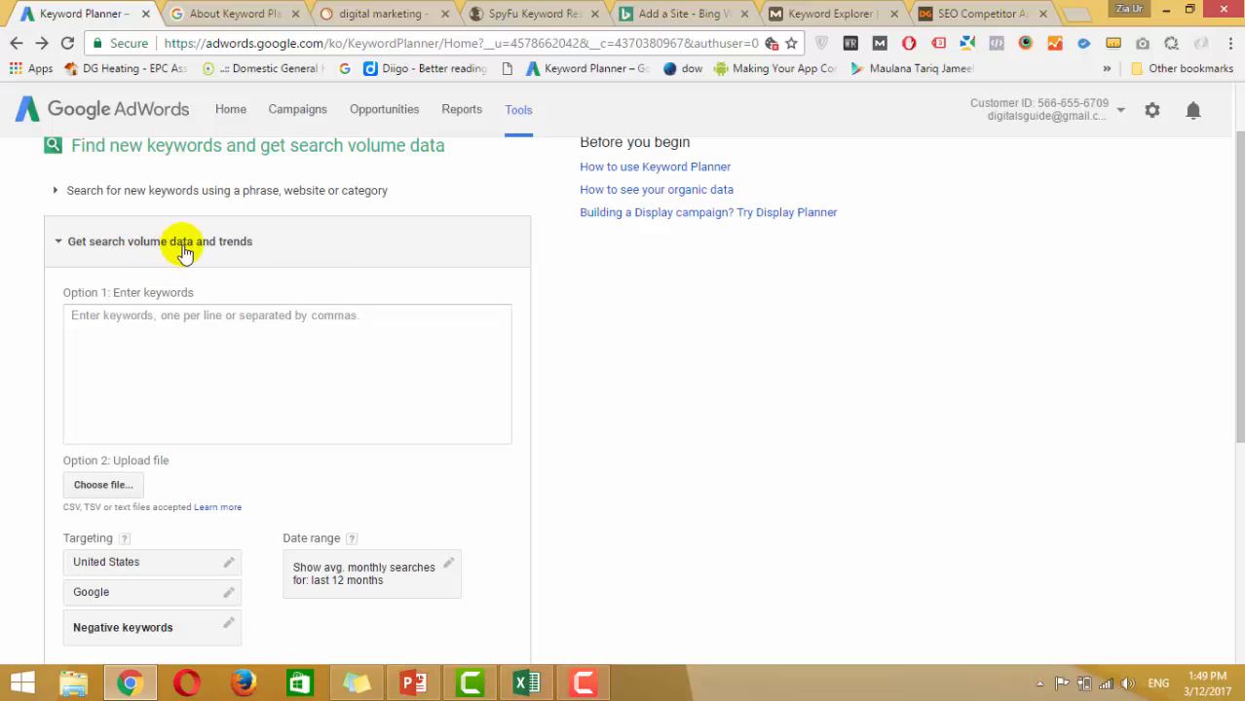
click(160, 334)
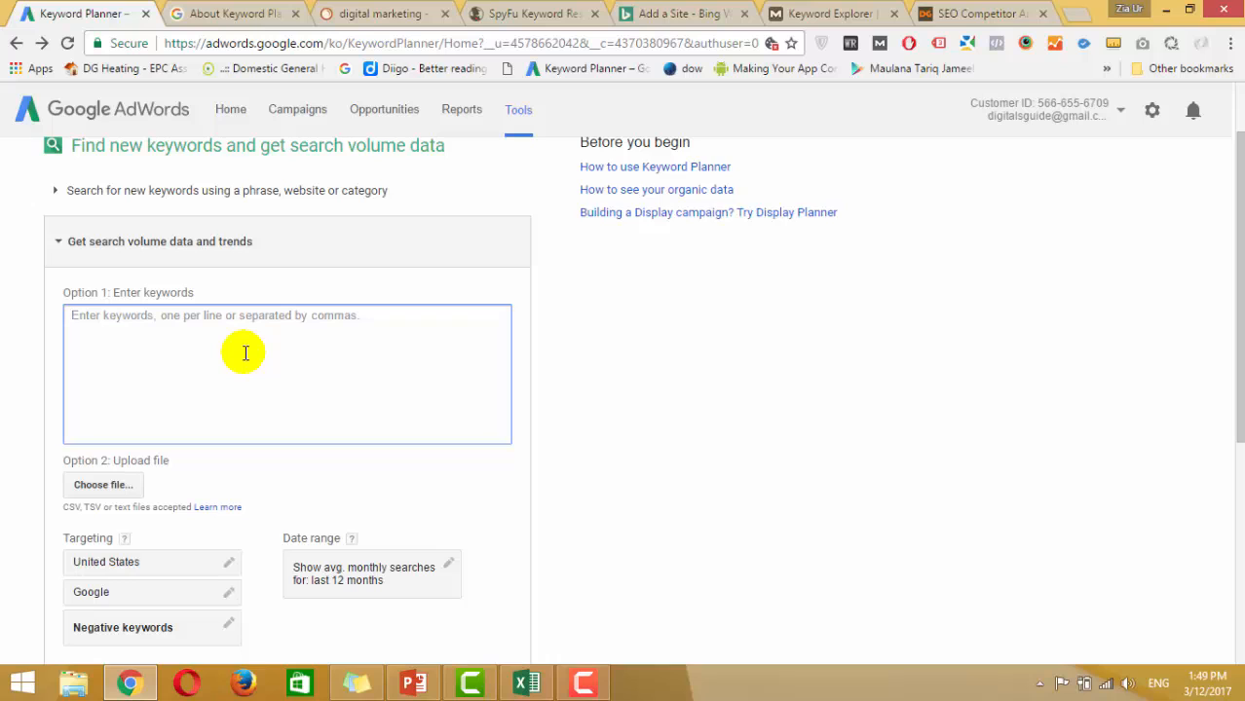
click(118, 494)
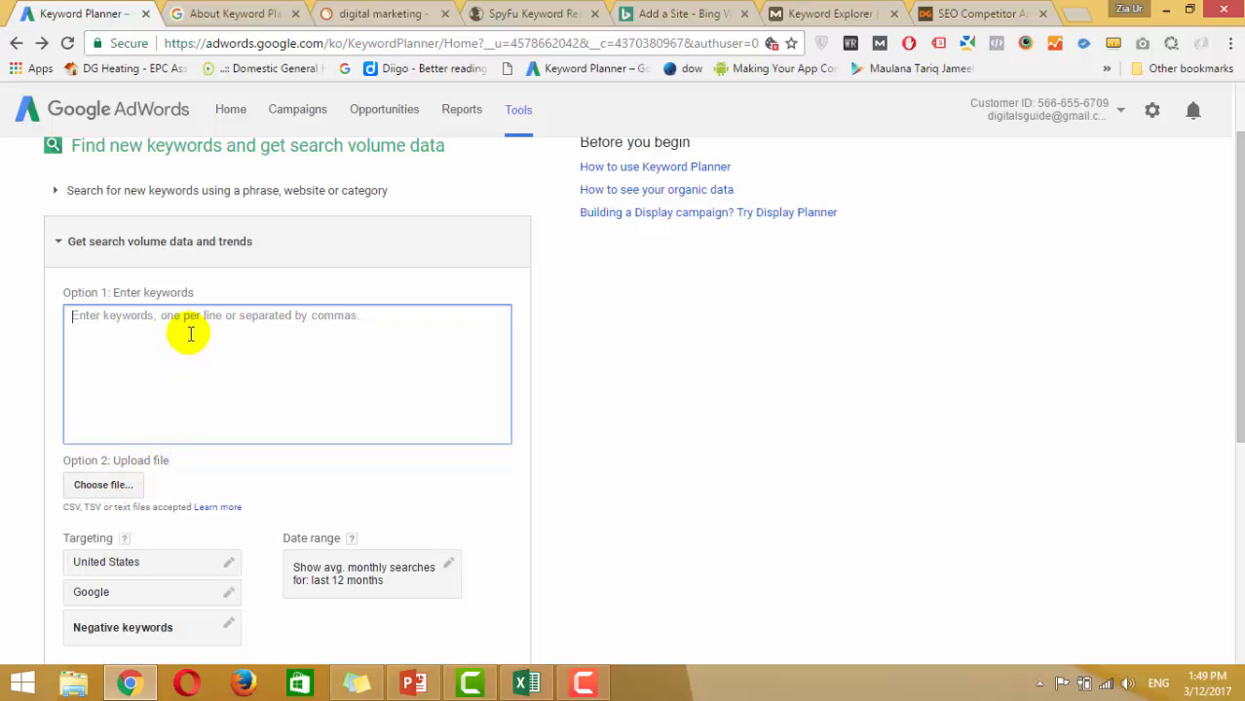
text(sear)
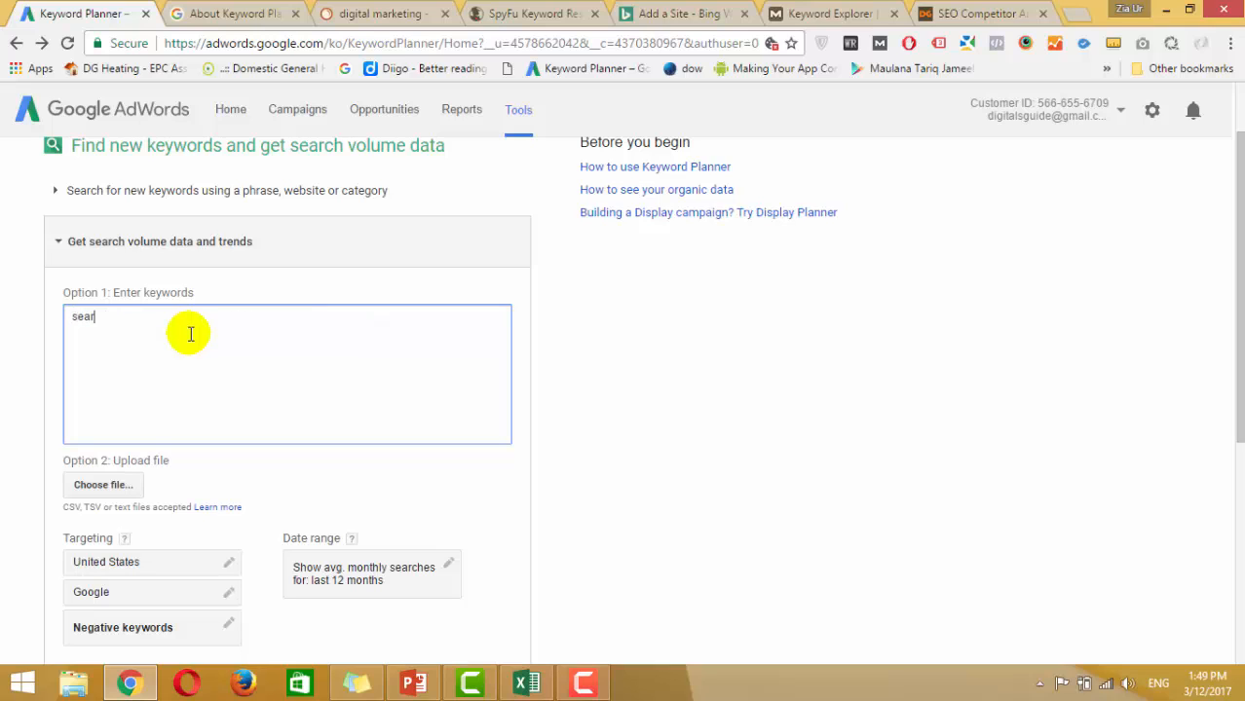
text(ch engine marketing)
scroll(5, 399, down, 2)
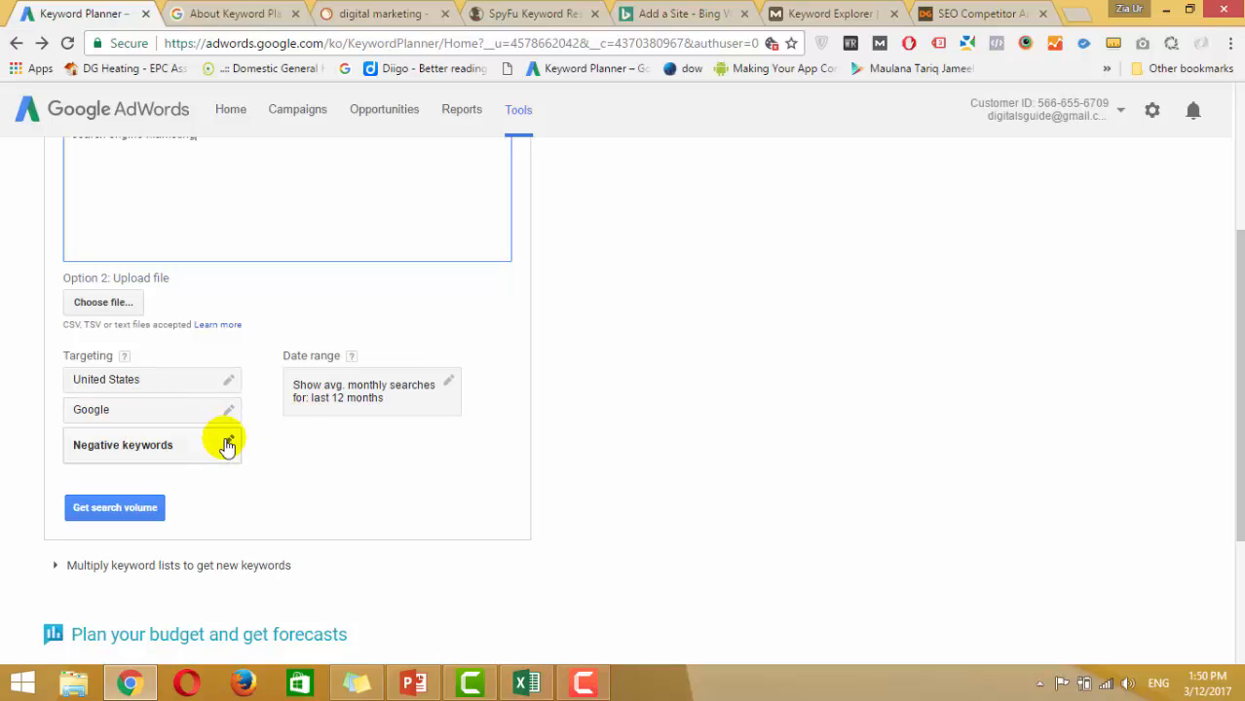
click(124, 526)
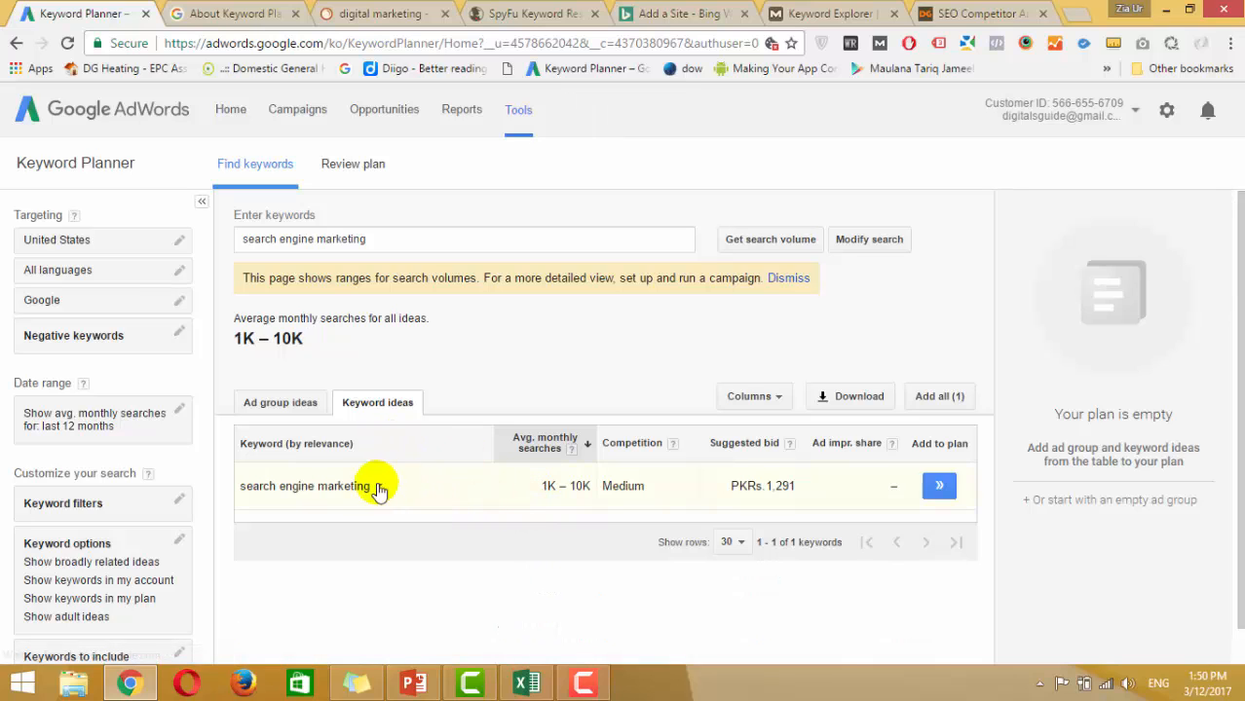
- Examine the average monthly searches, competition and suggested bid for "search engine marketing"
drag(244, 487, 416, 489)
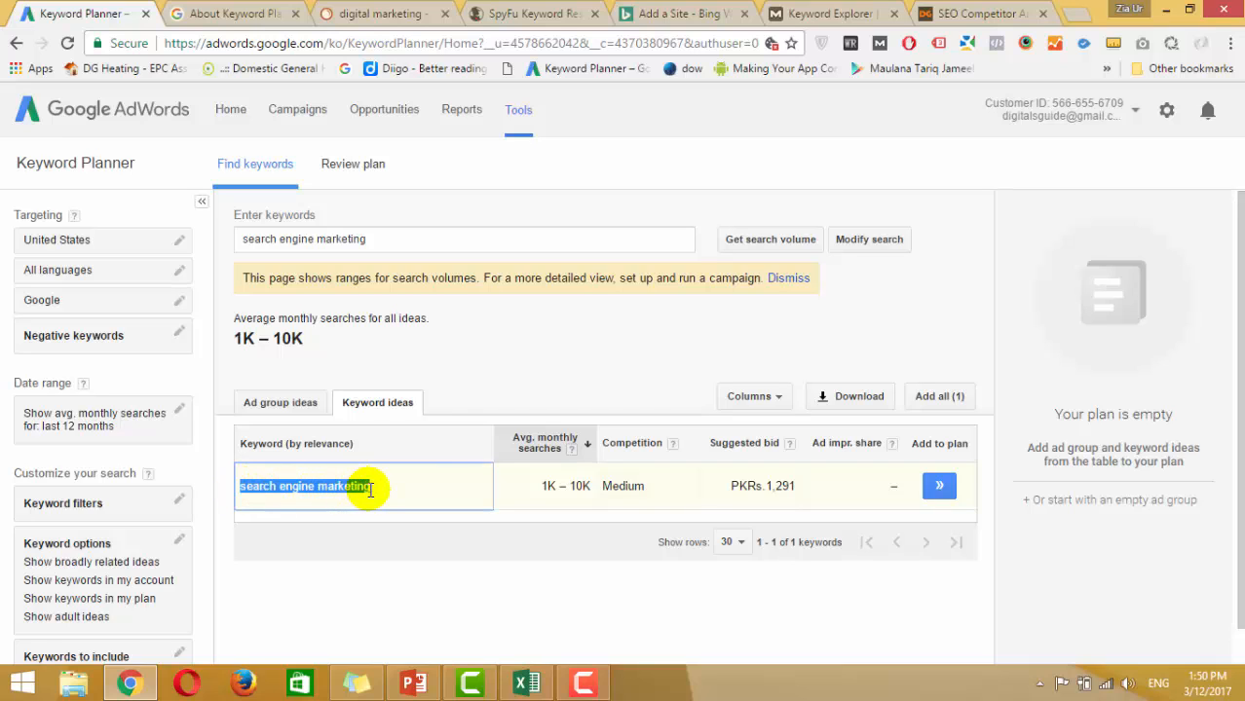
click(395, 544)
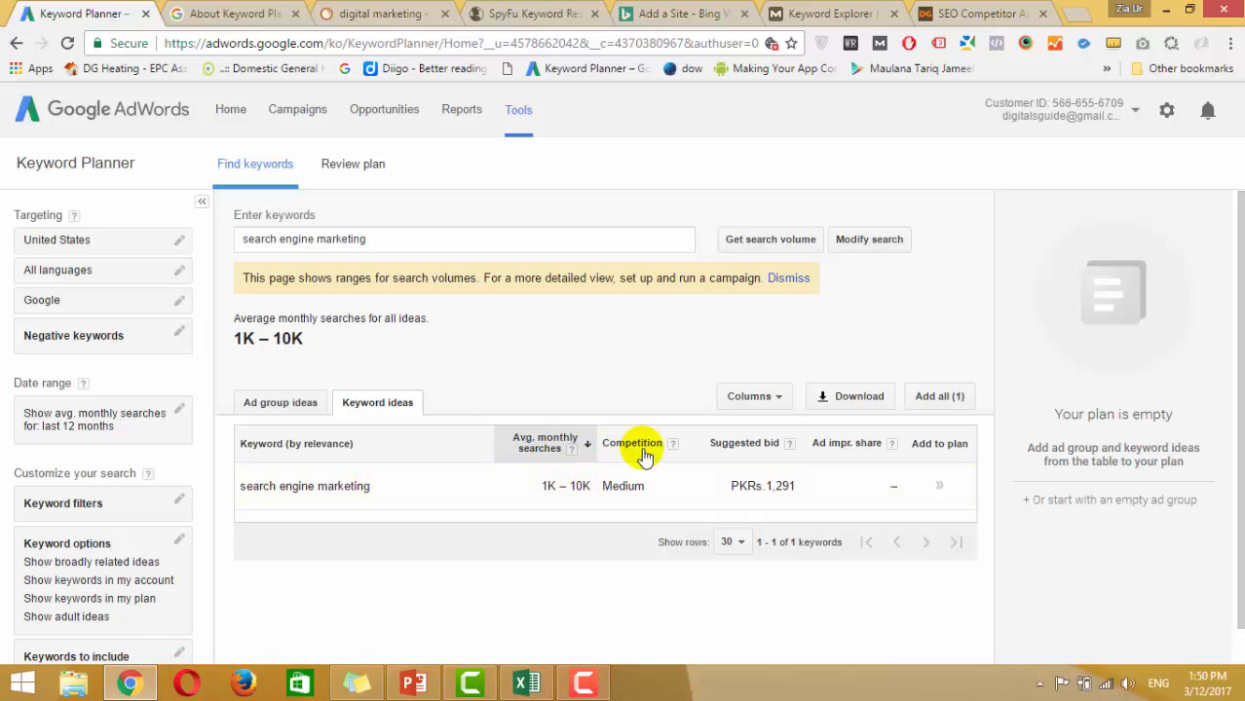
click(779, 485)
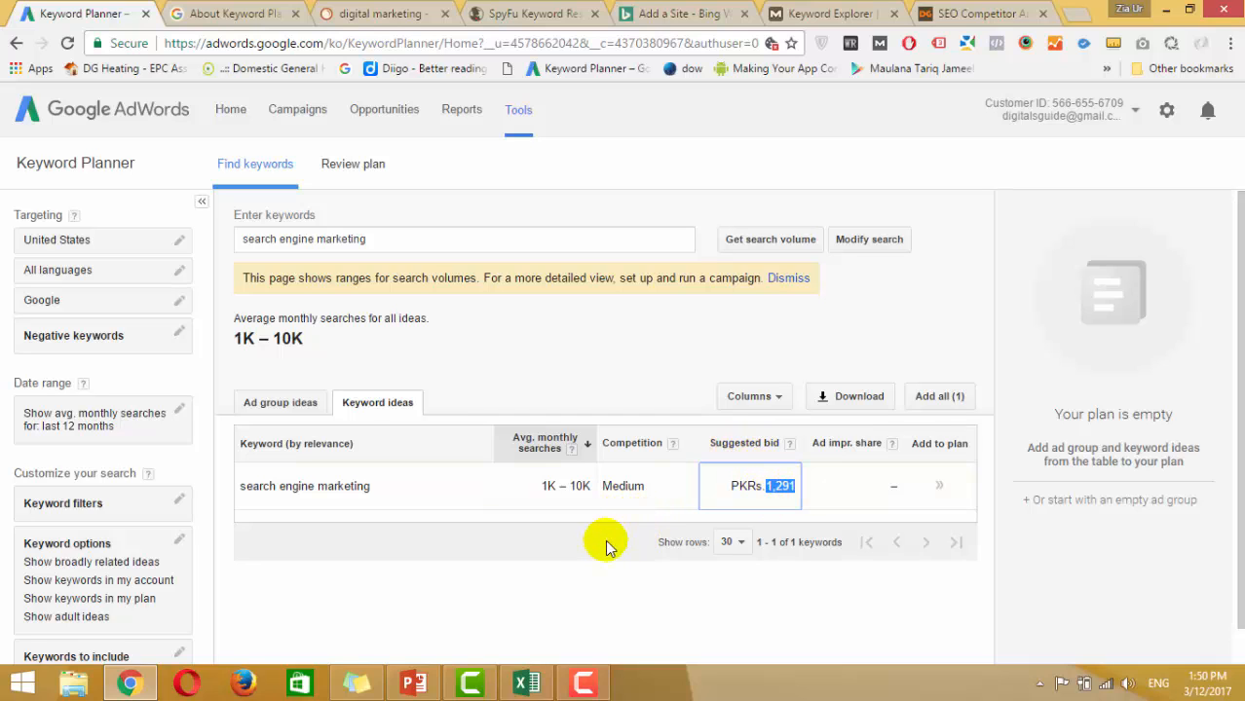
click(566, 537)
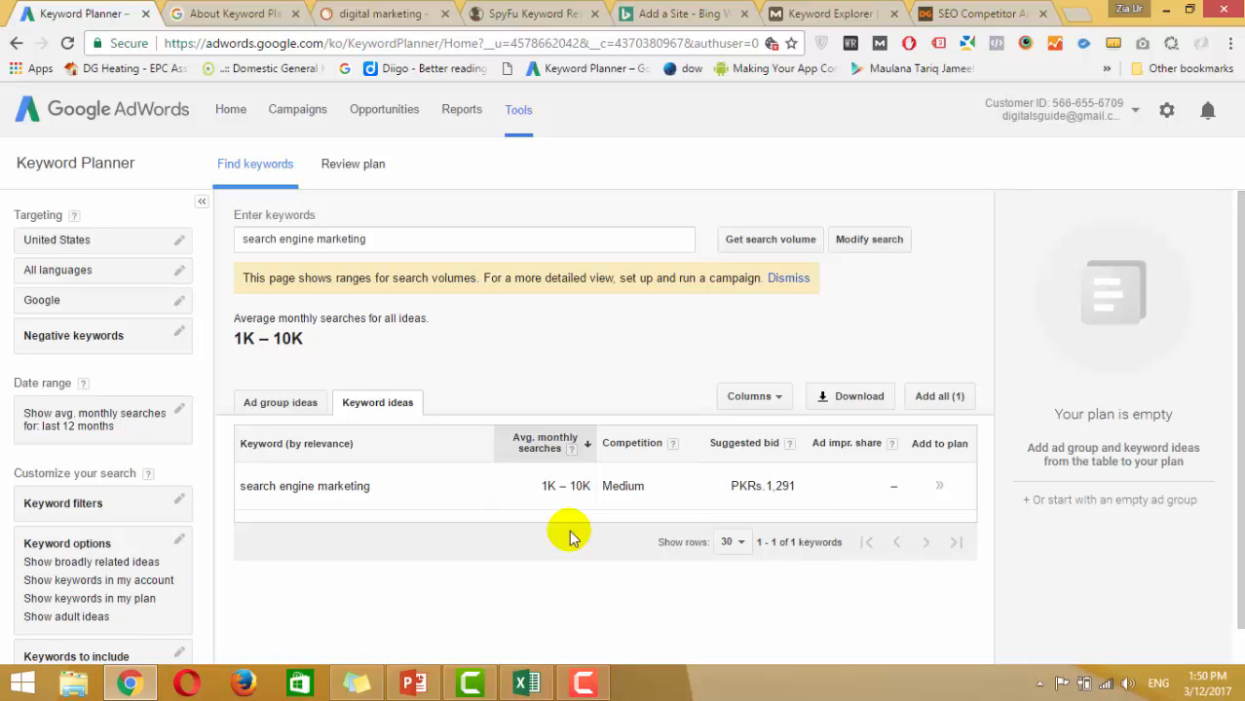
- Return to the Keyword Planner start page and view the form for multiplying keyword lists, then collapse it
click(17, 43)
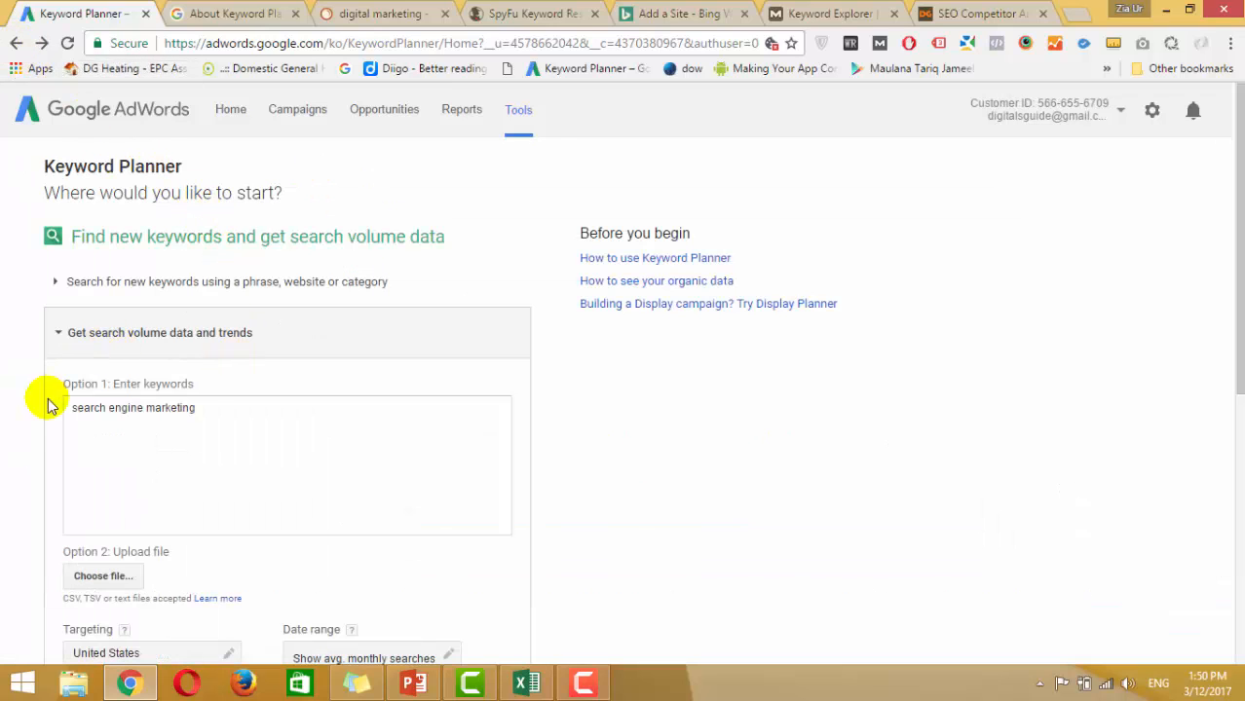
scroll(53, 362, down, 2)
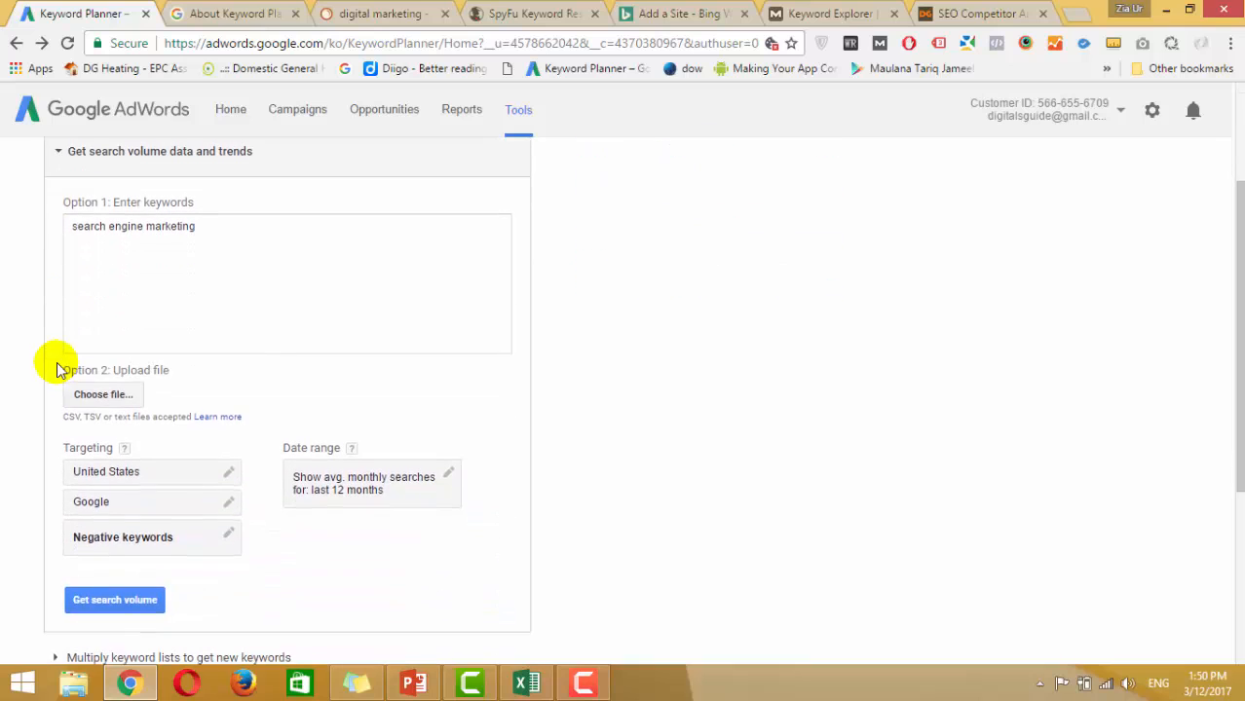
click(58, 151)
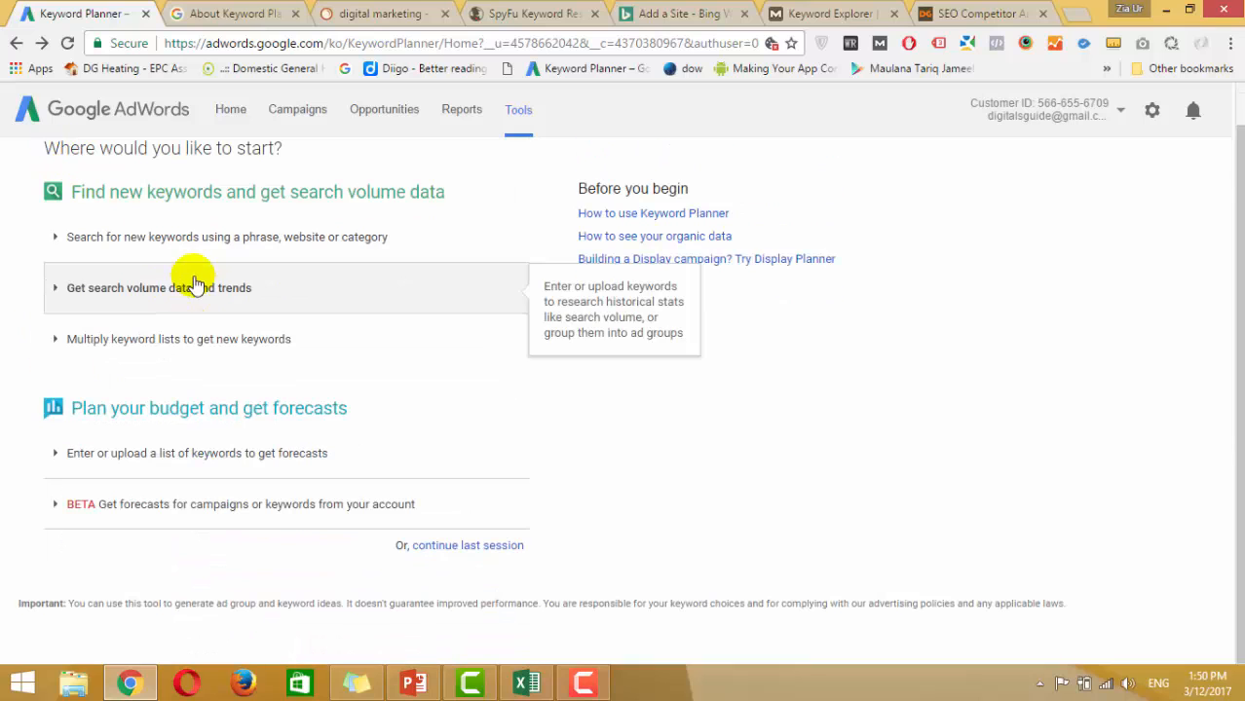
click(78, 353)
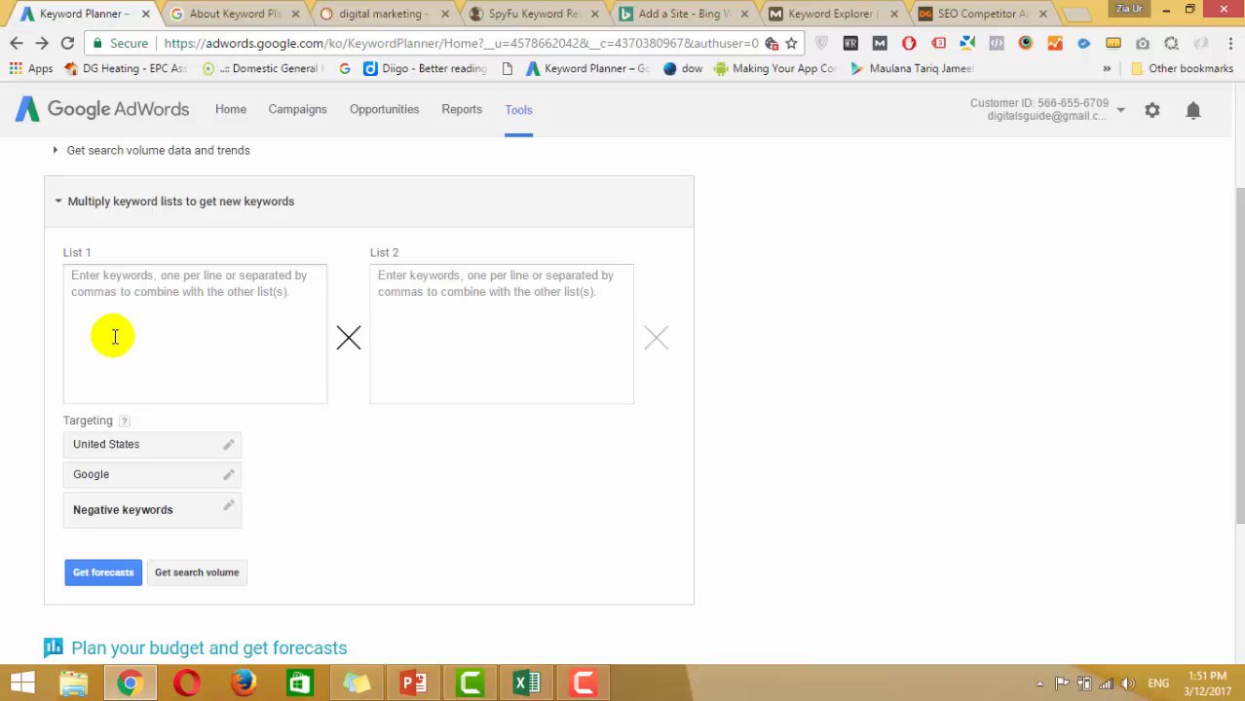
scroll(111, 335, up, 2)
click(63, 390)
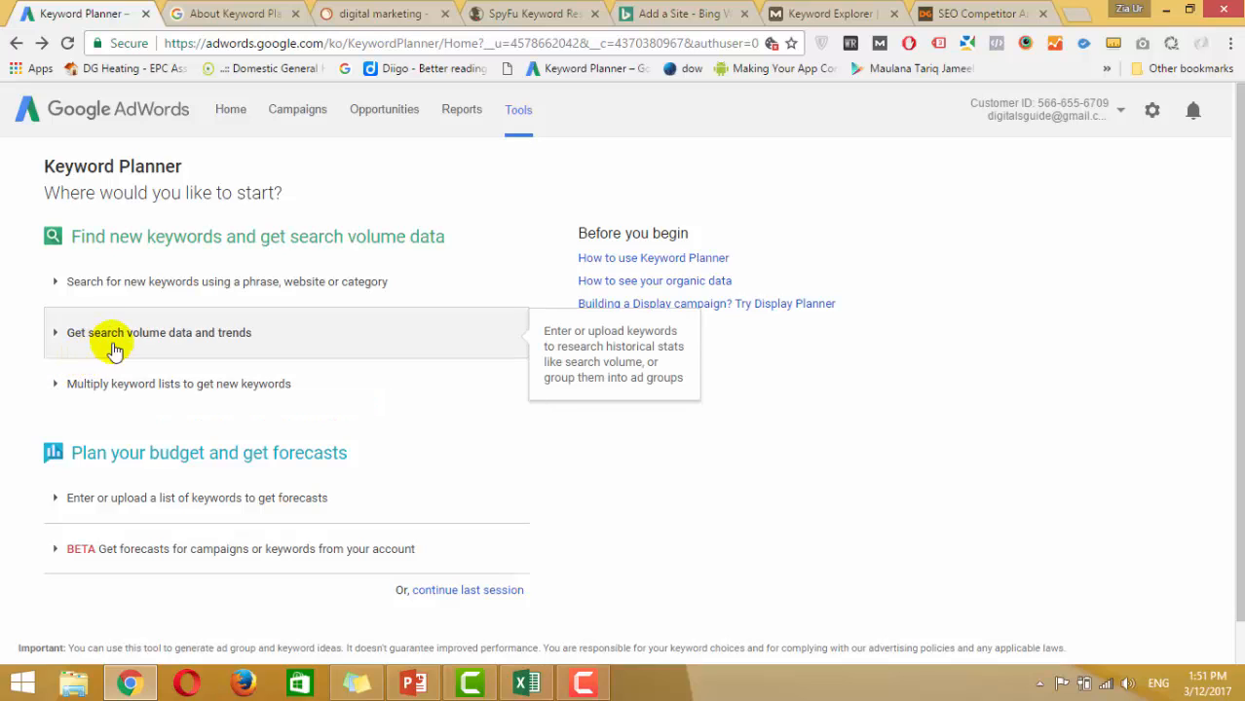
- Search for new keywords with "search engine marketing" as the product or service and get the keyword ideas
click(86, 290)
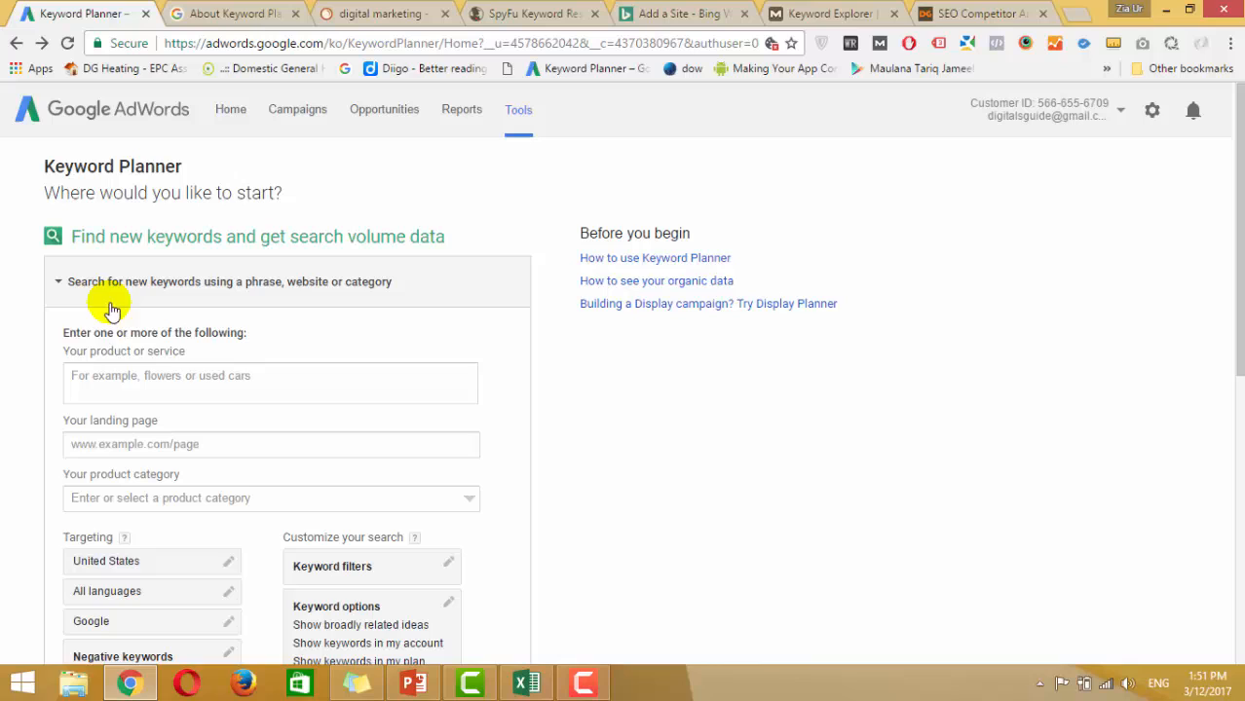
click(146, 375)
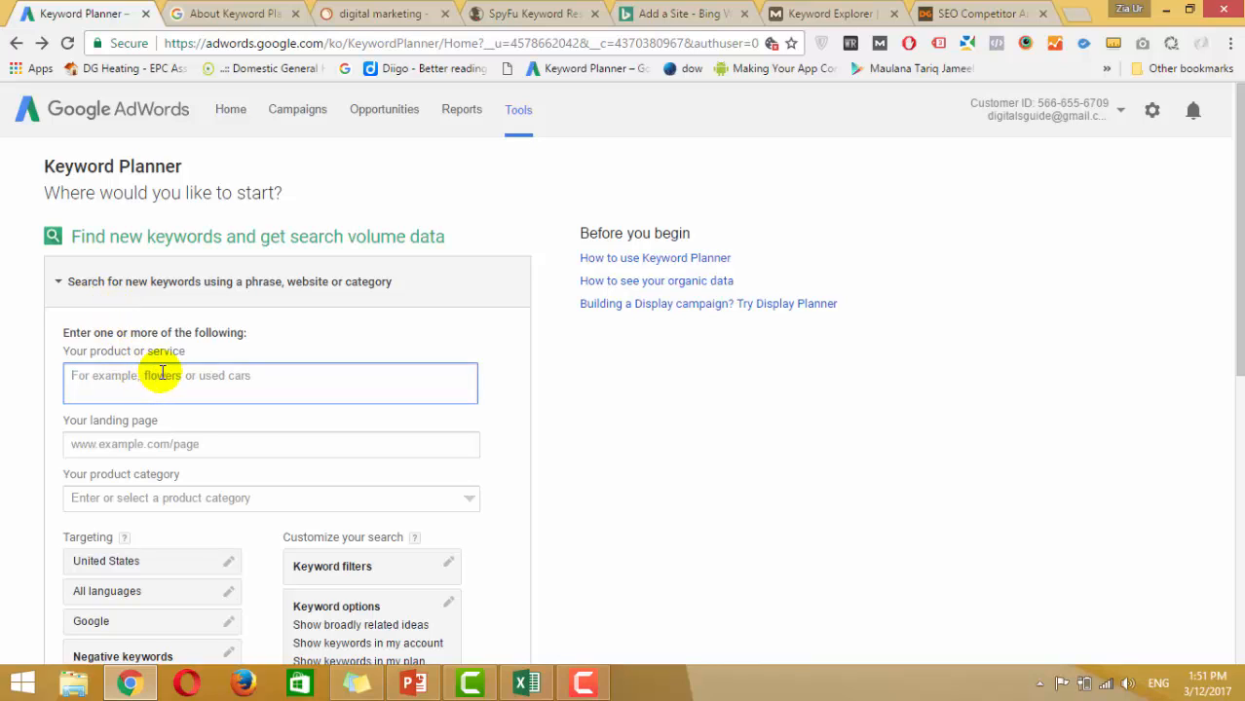
text(search ne)
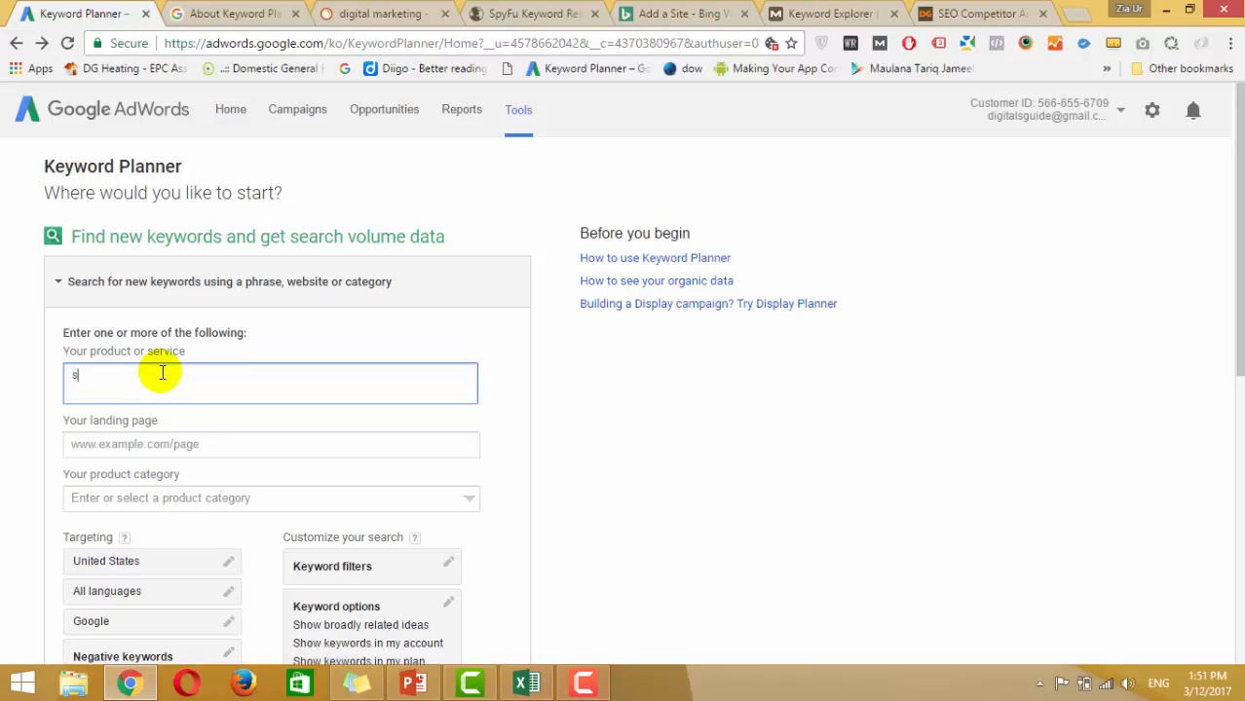
key(BackSpace)
key(BackSpace)
text(engine marketing)
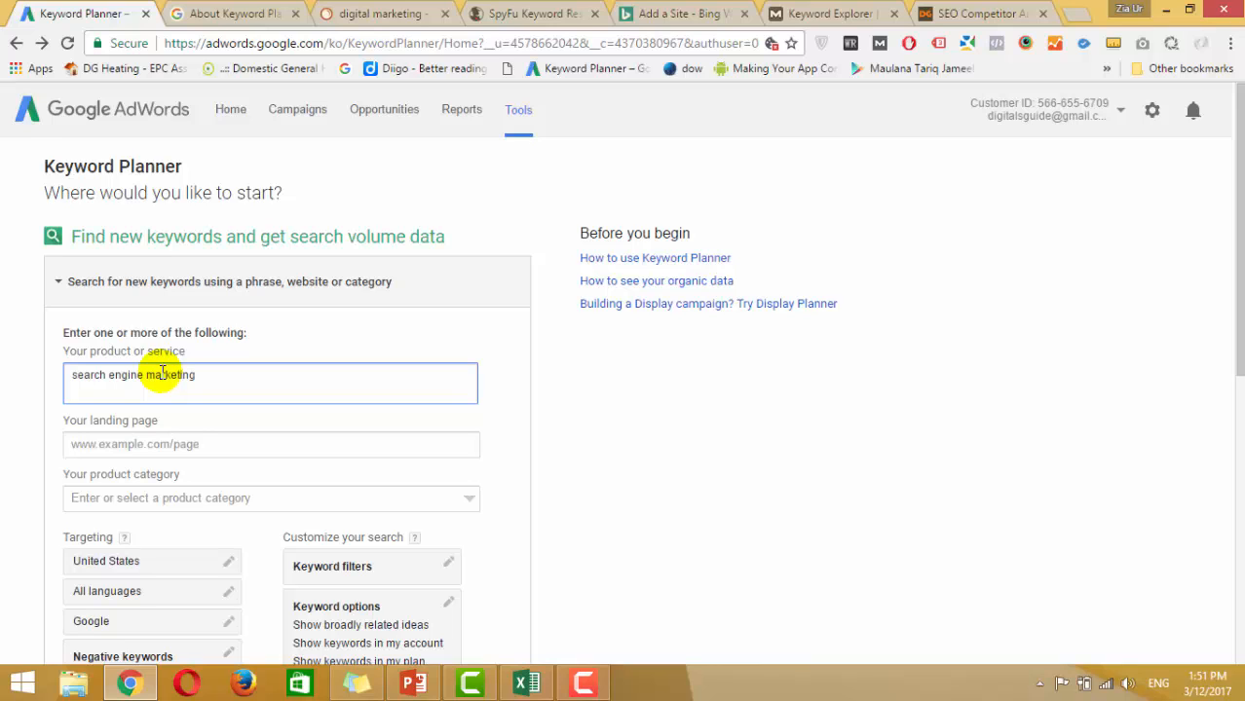
scroll(2, 397, down, 1)
scroll(2, 397, down, 3)
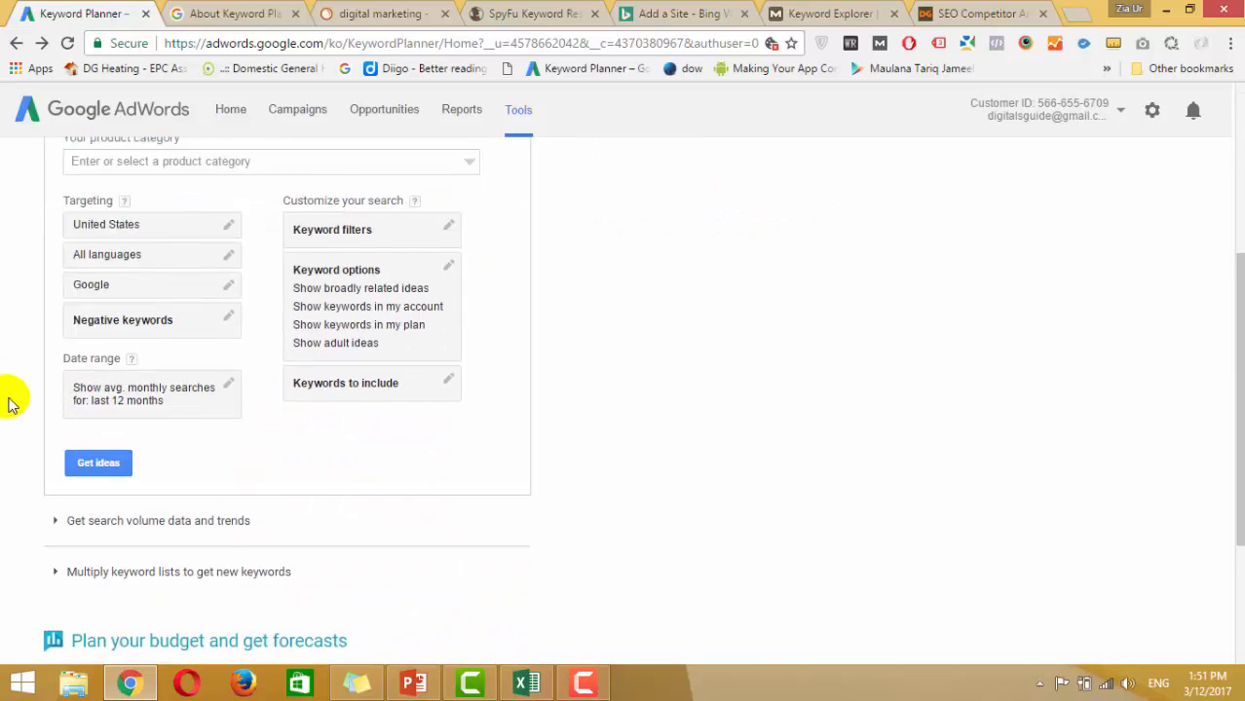
click(97, 432)
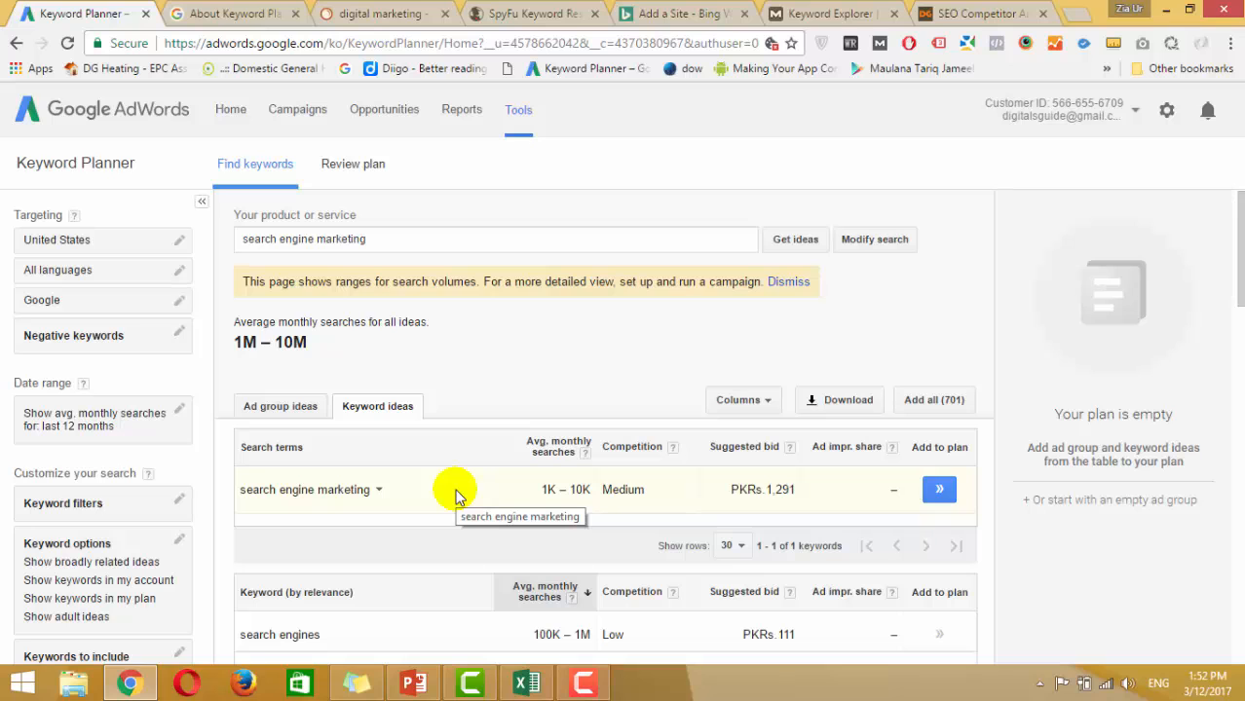
- Switch to the Keyword Analysis workbook in Excel and select the empty orange cell under the Keyword heading
click(527, 683)
click(506, 440)
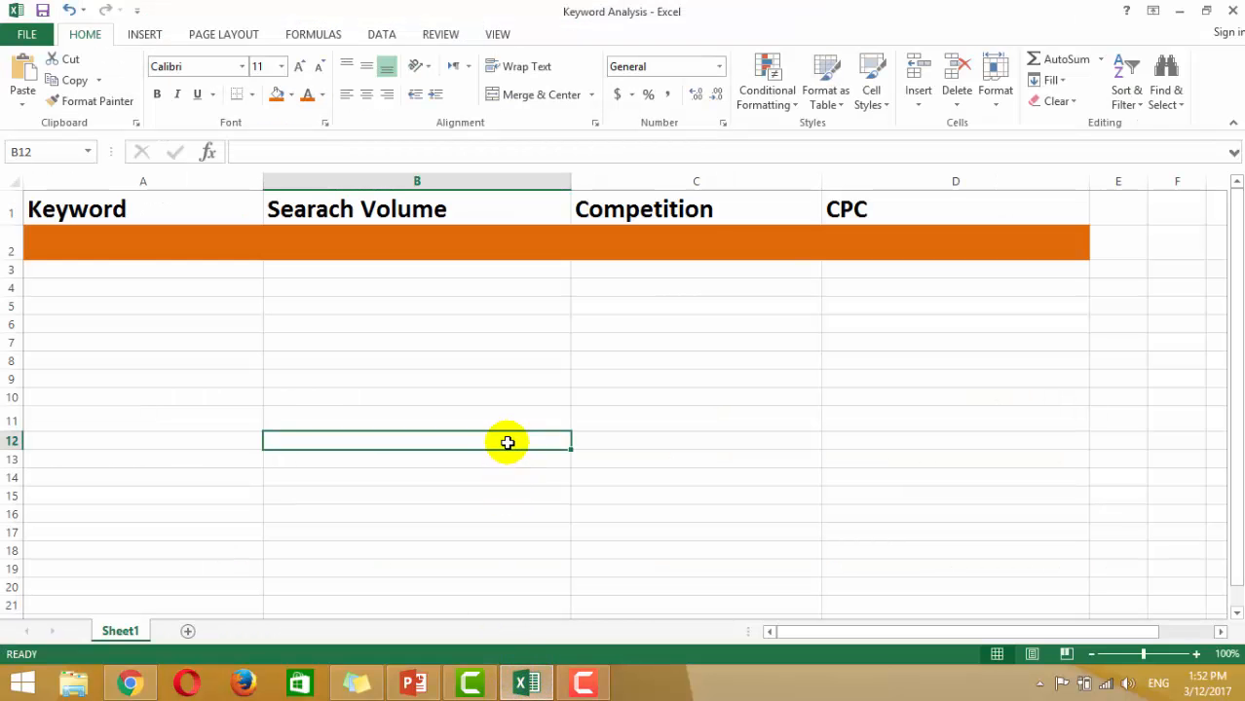
click(937, 235)
click(172, 246)
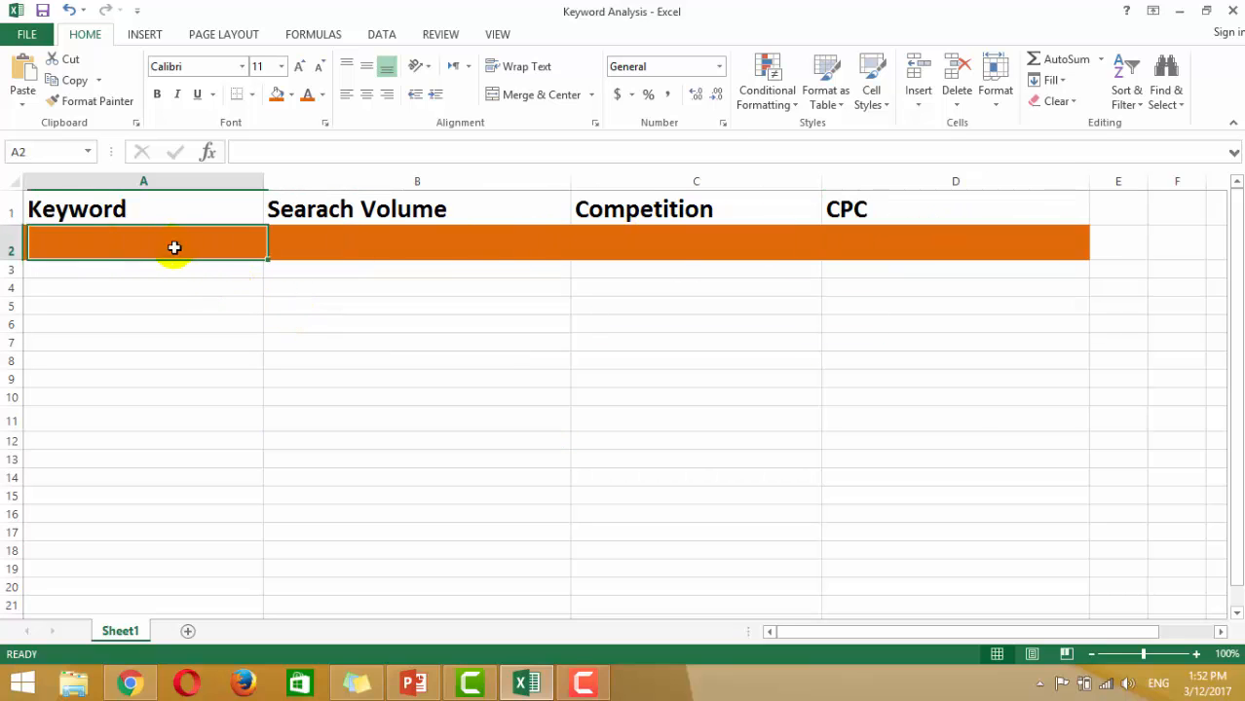
click(254, 309)
click(234, 249)
click(301, 248)
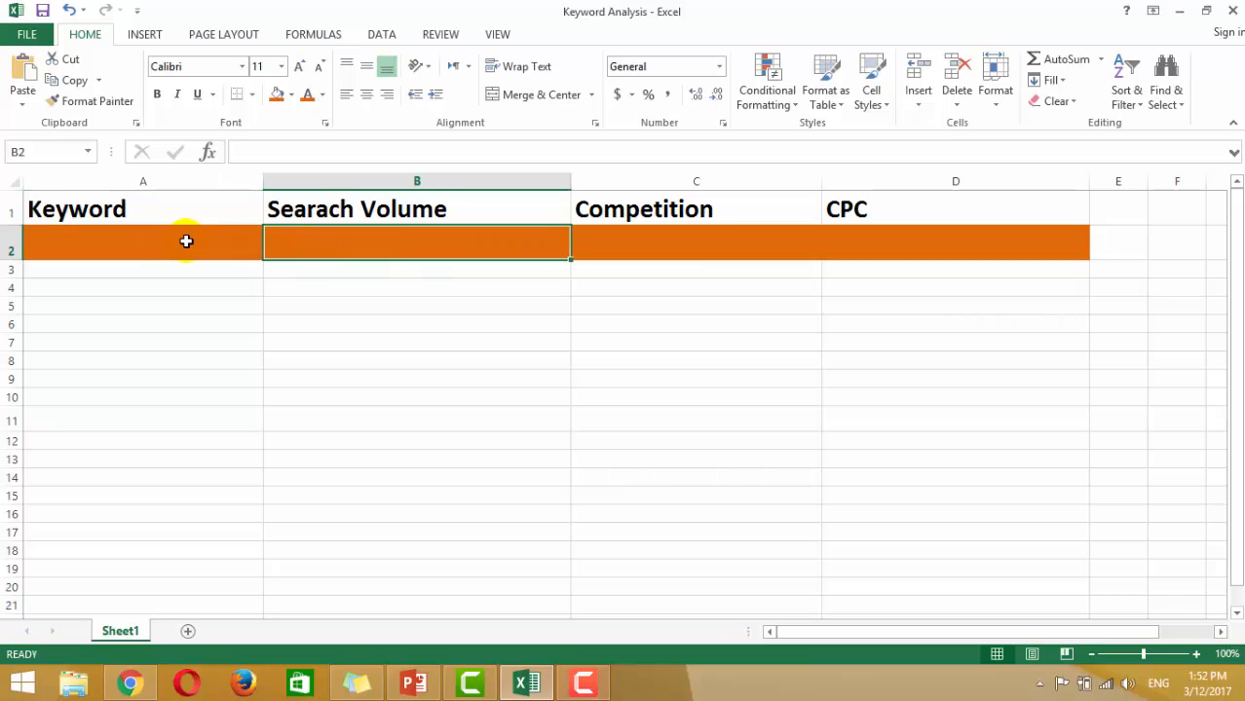
click(186, 240)
click(255, 305)
click(236, 232)
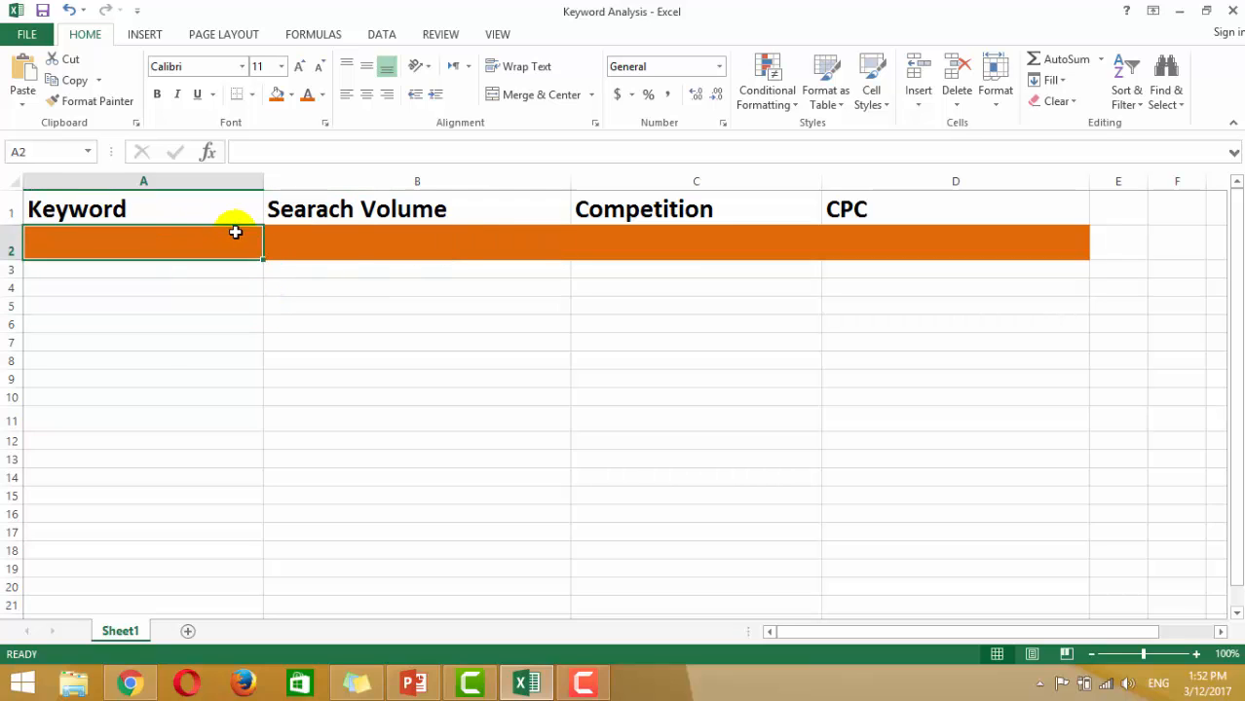
click(292, 234)
click(207, 251)
click(224, 270)
click(181, 242)
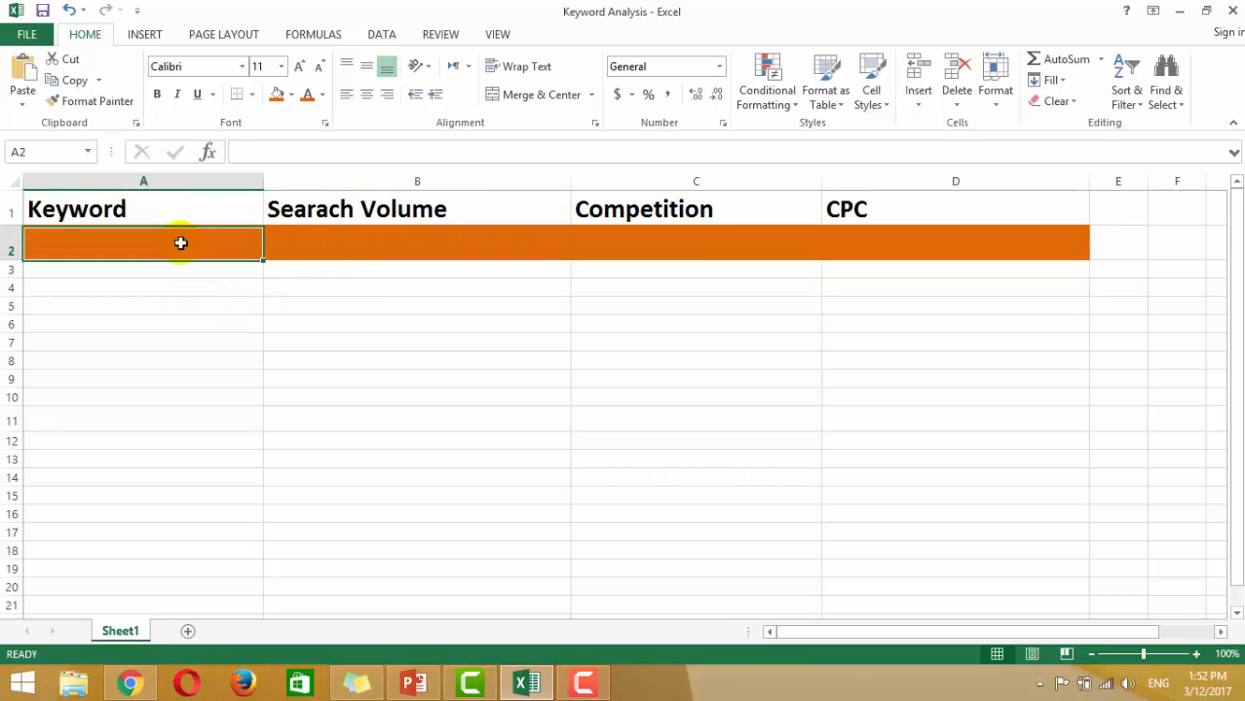
click(294, 249)
click(211, 247)
click(279, 290)
click(171, 246)
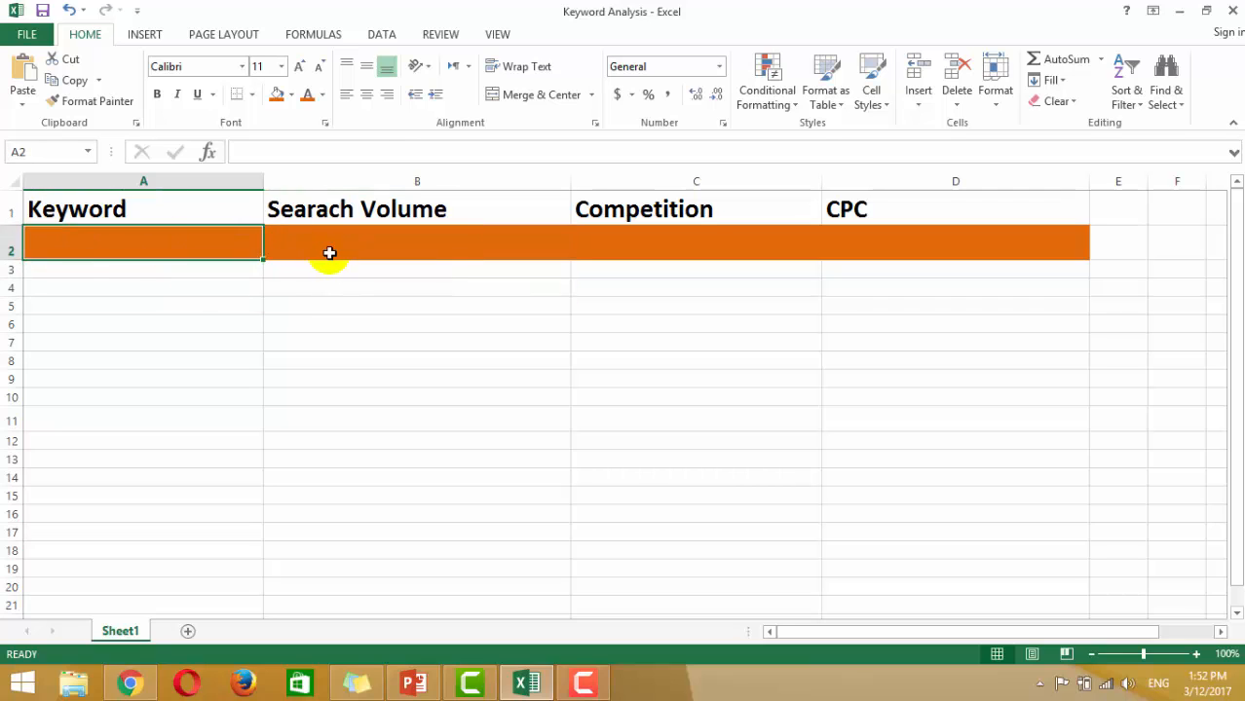
click(328, 252)
click(178, 247)
click(324, 244)
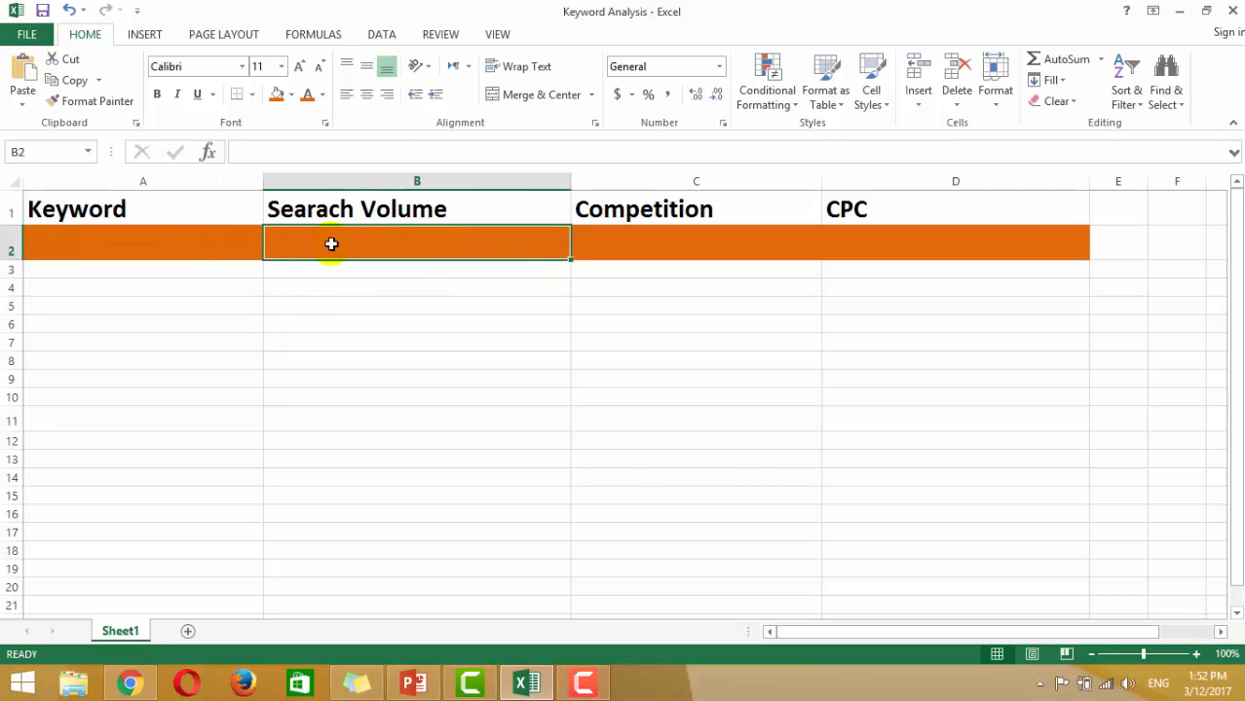
click(185, 238)
click(278, 240)
click(217, 244)
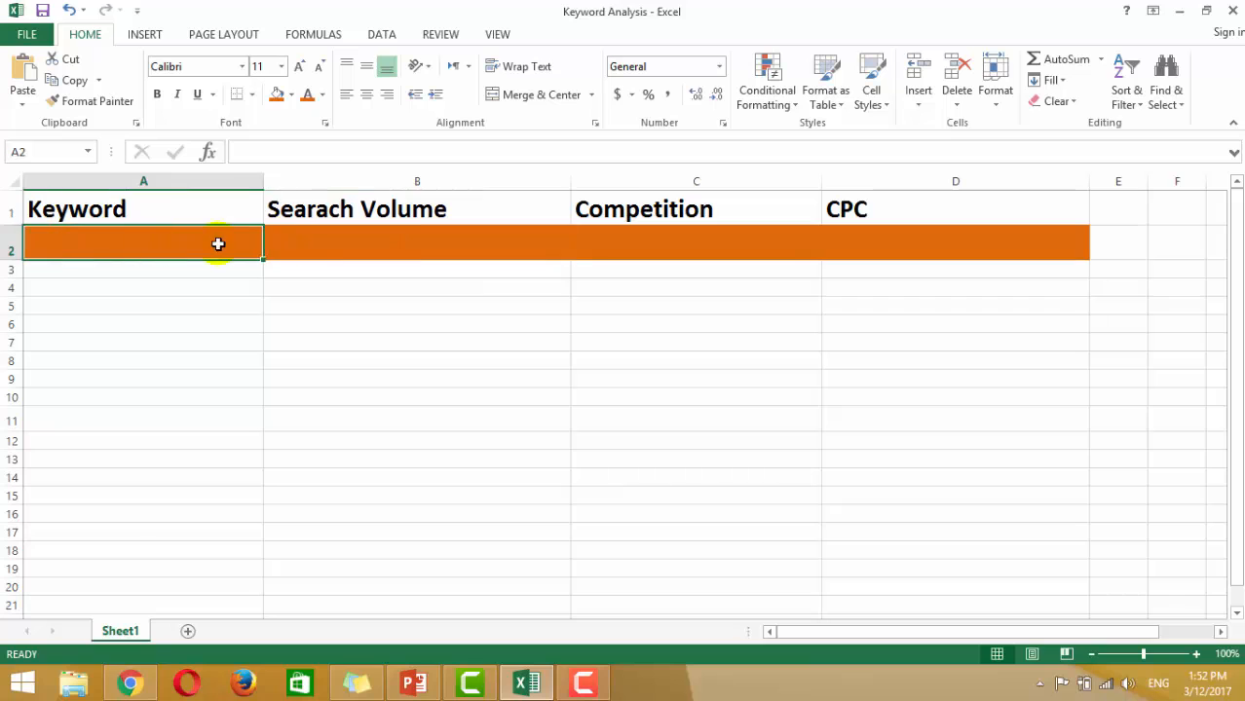
click(309, 243)
click(189, 215)
click(184, 238)
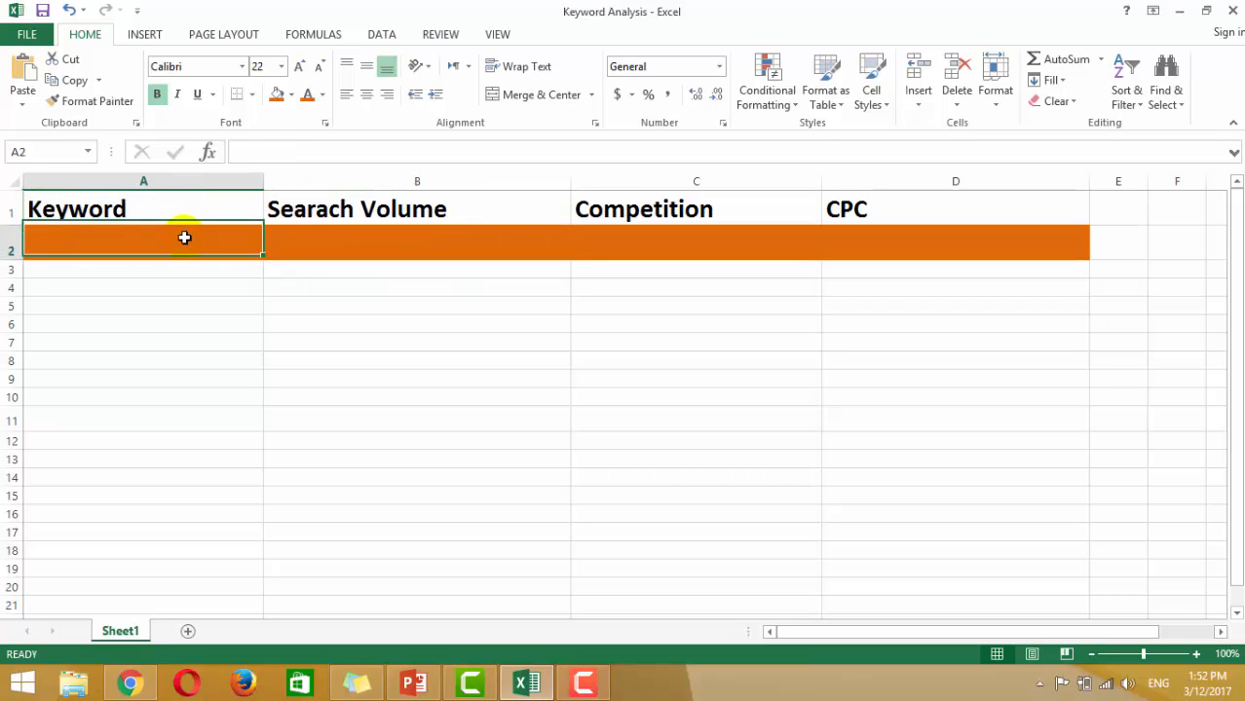
click(348, 248)
click(194, 255)
click(266, 341)
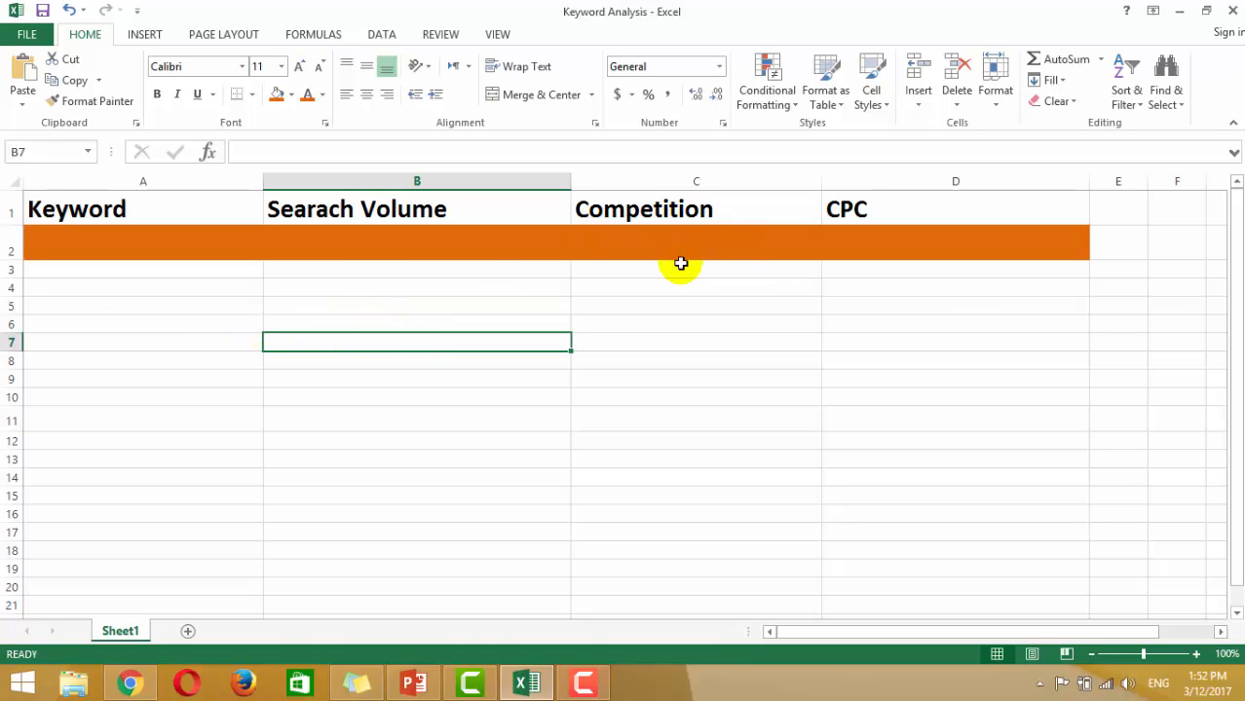
- Review the column headings of the keyword analysis sheet for keyword, search volume, competition and CPC
click(555, 212)
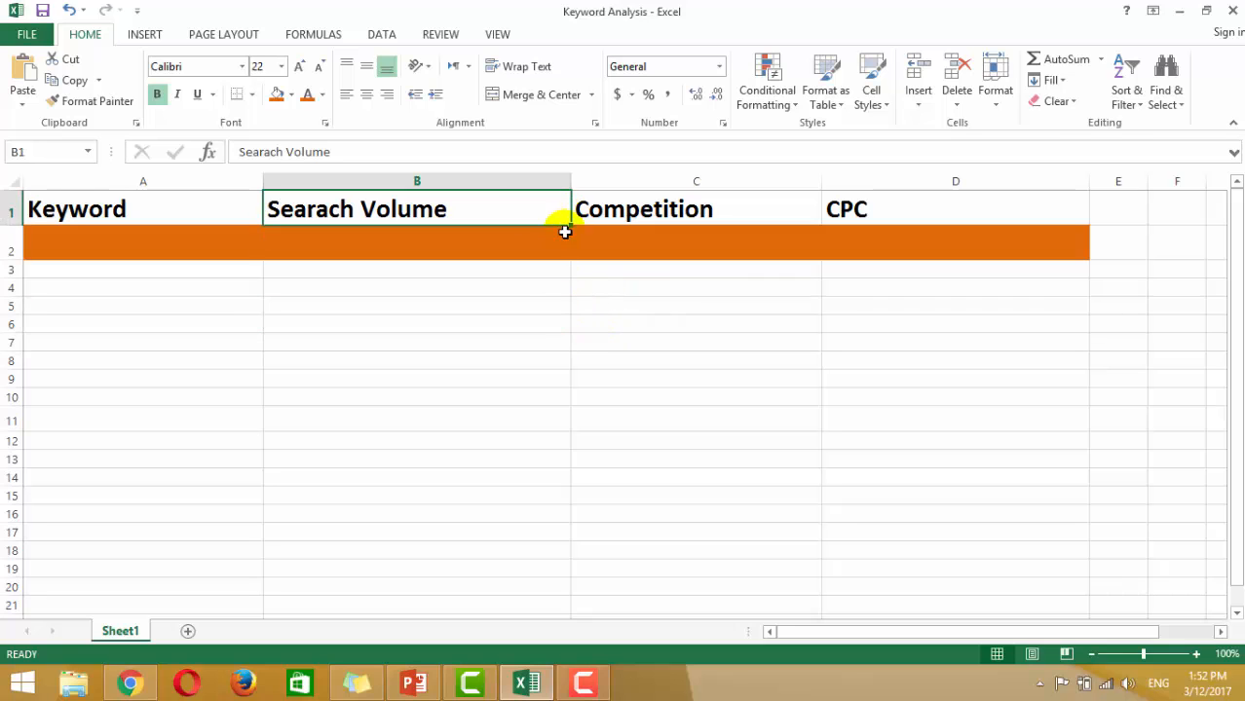
click(609, 288)
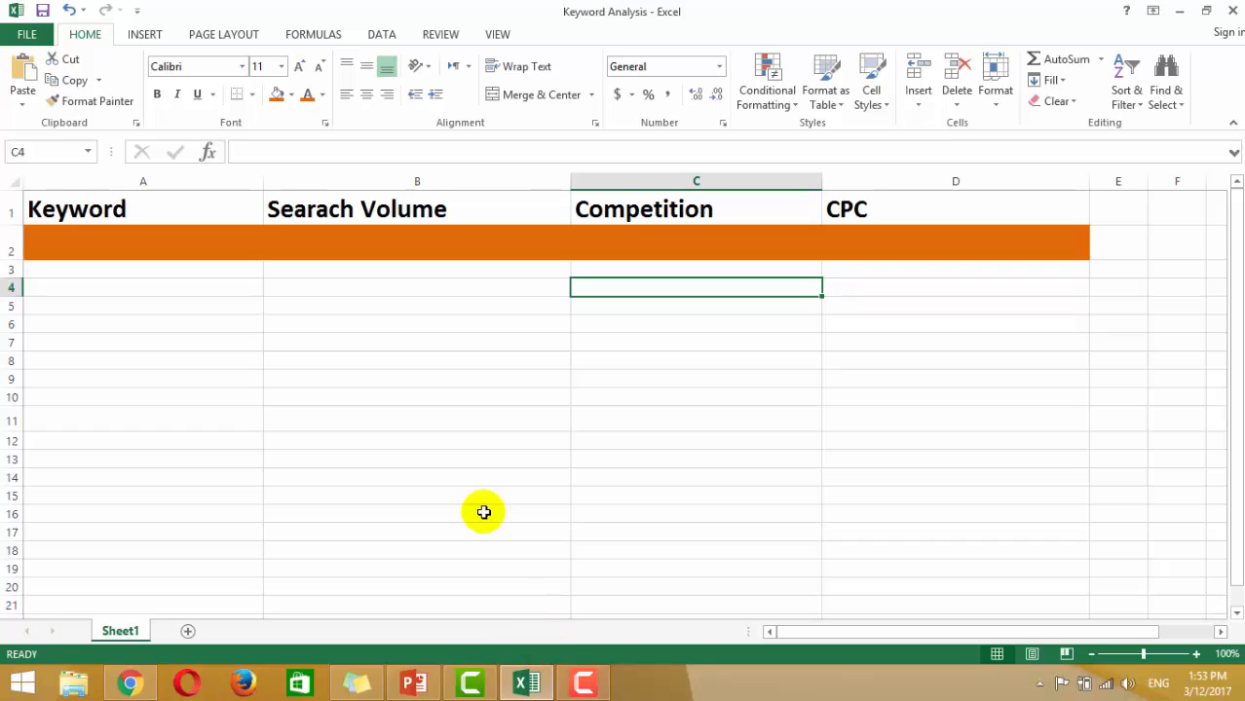
click(121, 207)
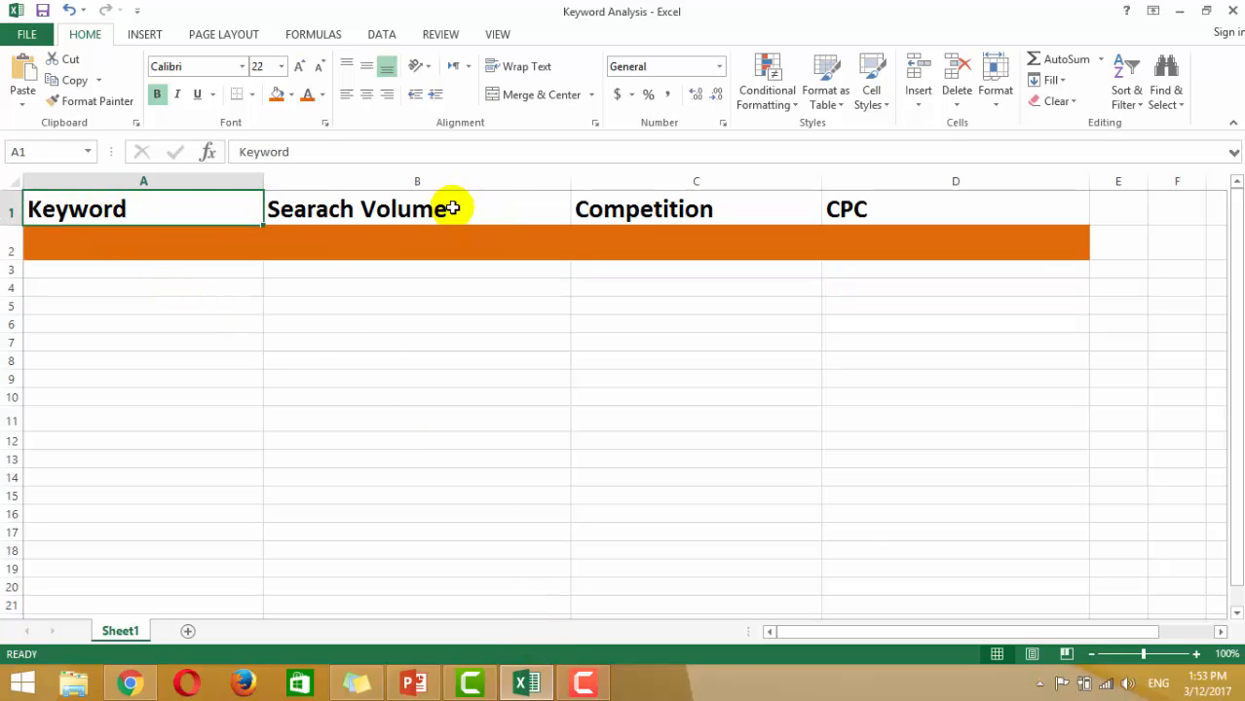
- Go over the Search Volume, Competition and CPC headings again, along with the first empty cell below the orange row under Keyword
click(444, 205)
click(645, 220)
click(846, 205)
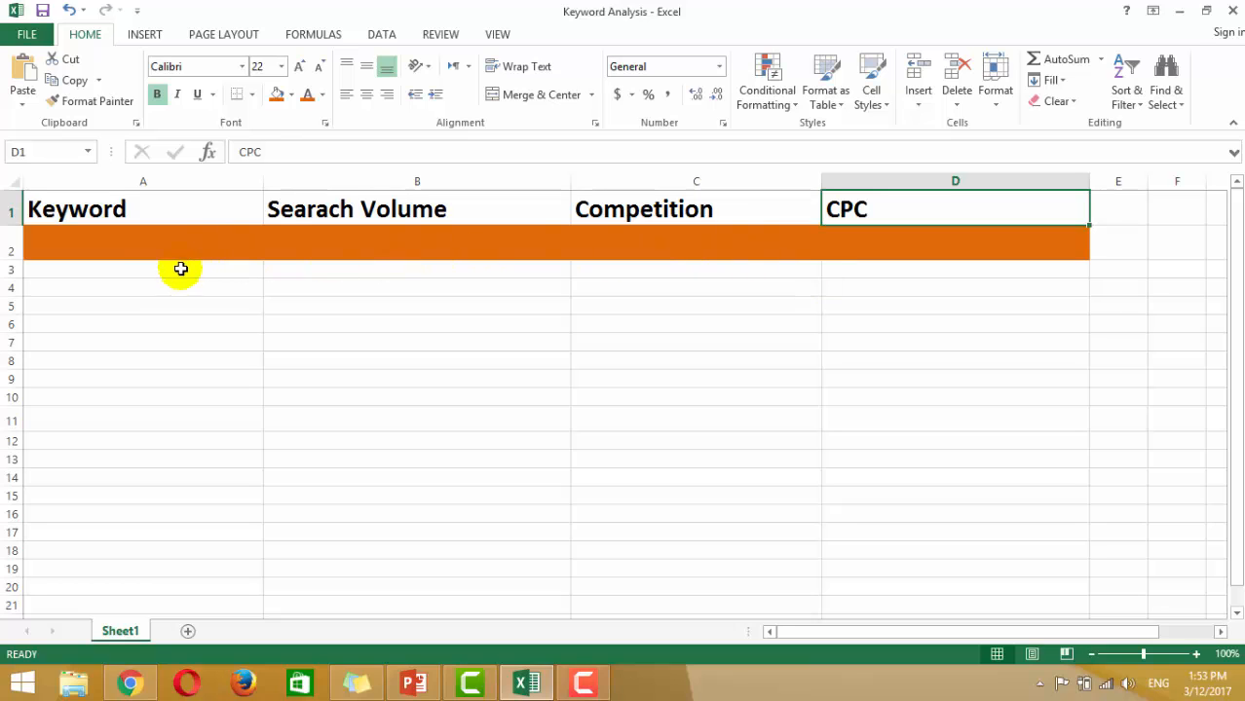
click(122, 208)
click(159, 268)
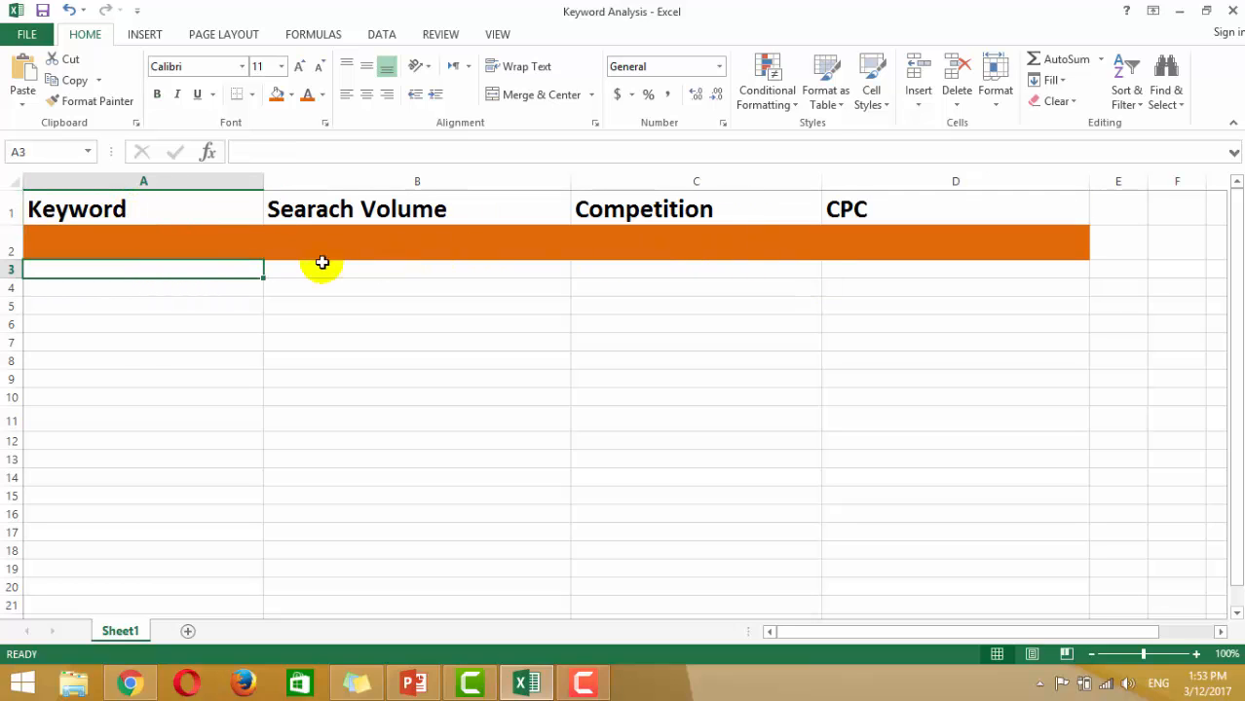
click(364, 212)
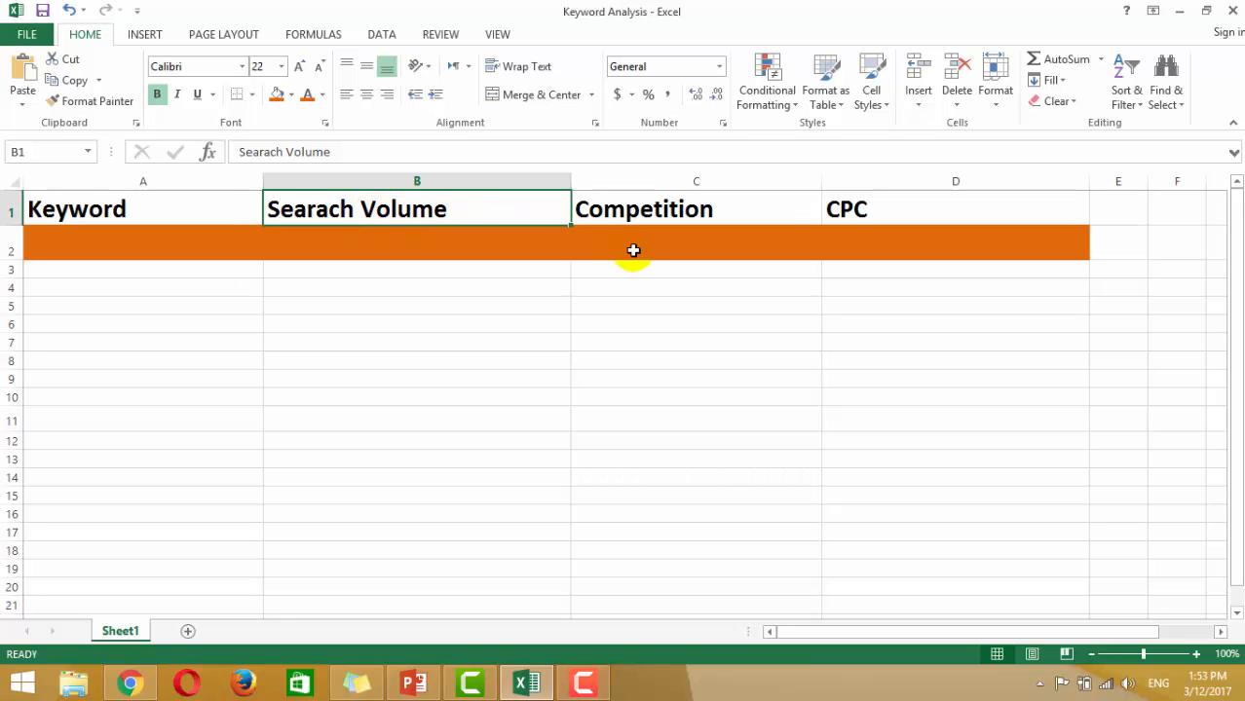
click(640, 206)
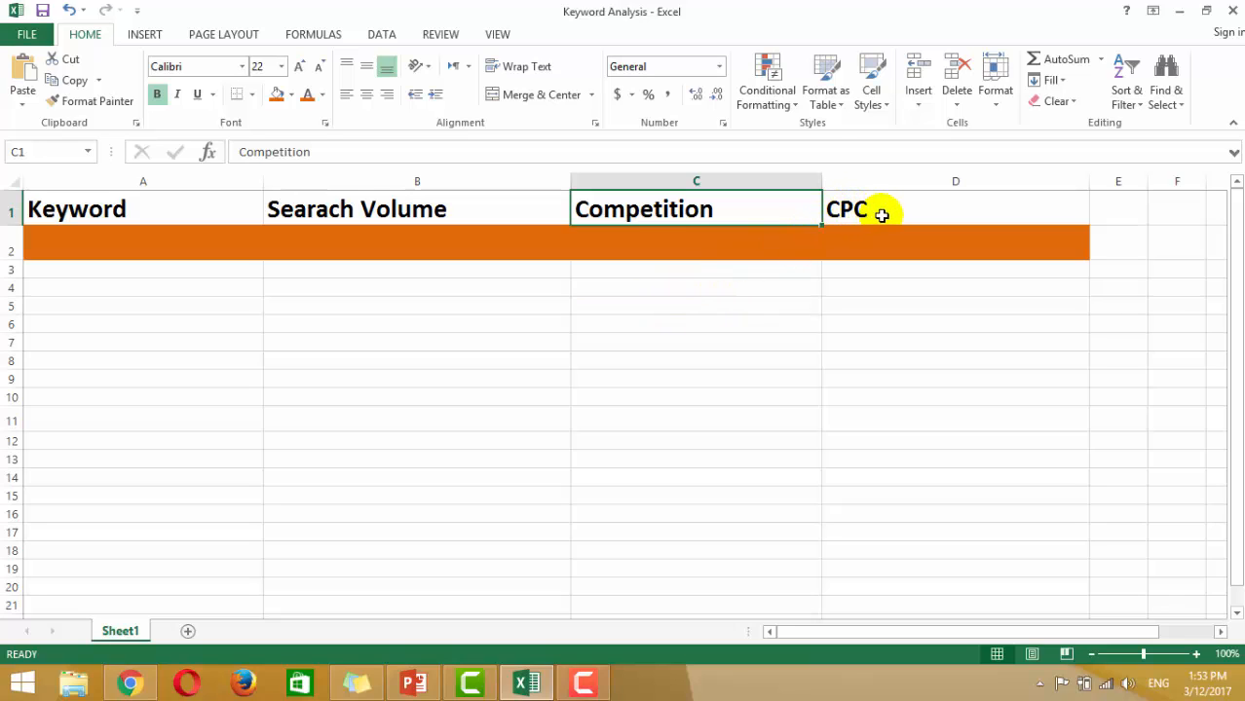
- Copy the search term "search engine marketing" from Keyword Planner in Chrome into cell A3 of the Excel keyword sheet
click(130, 684)
scroll(584, 453, down, 2)
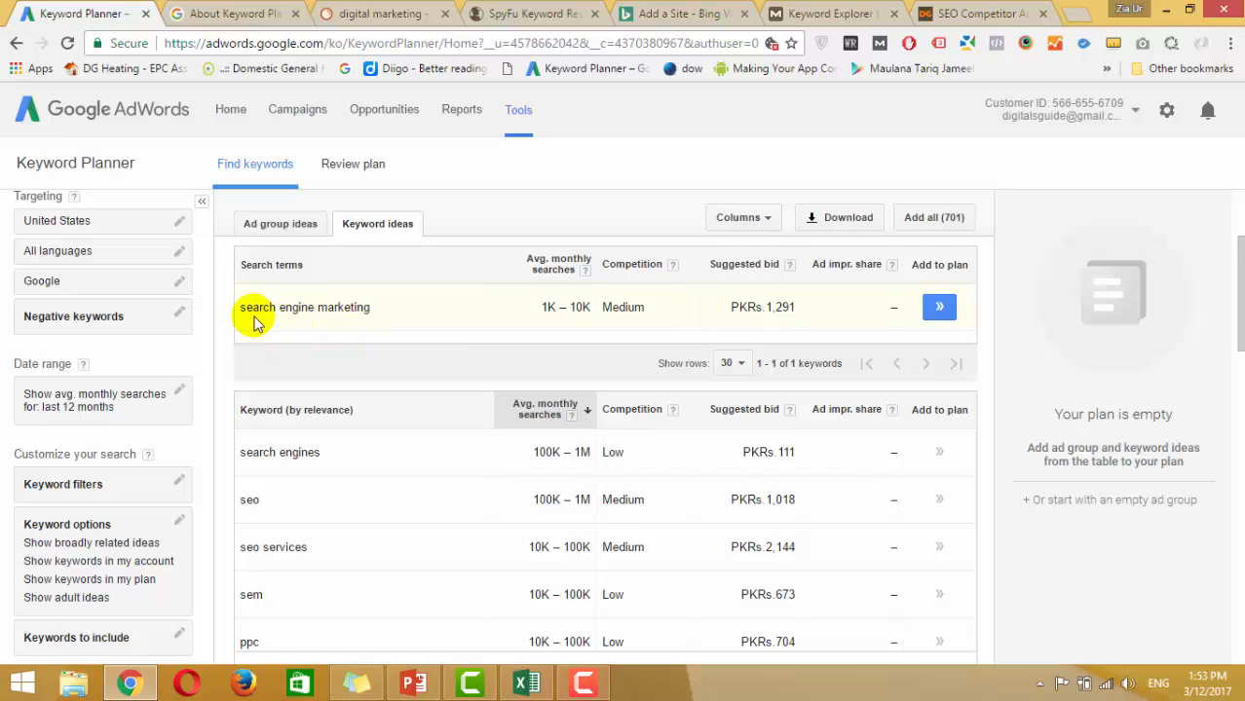
drag(243, 306, 366, 307)
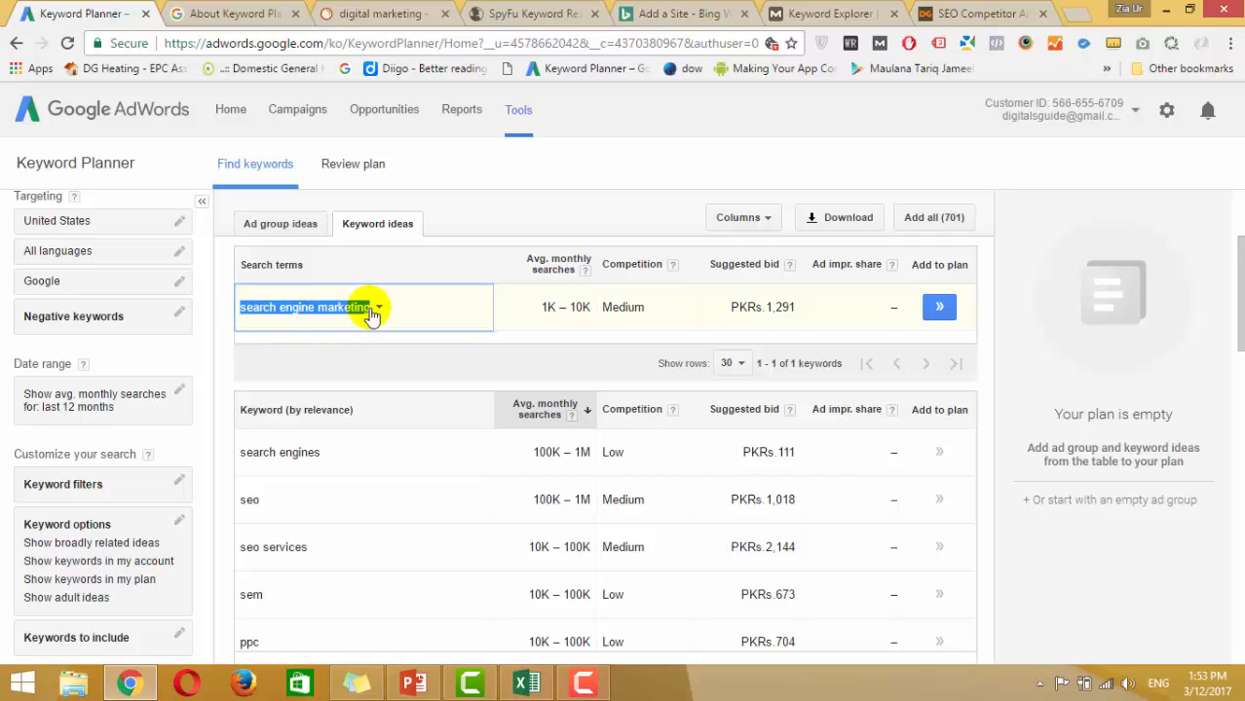
right_click(350, 305)
click(394, 320)
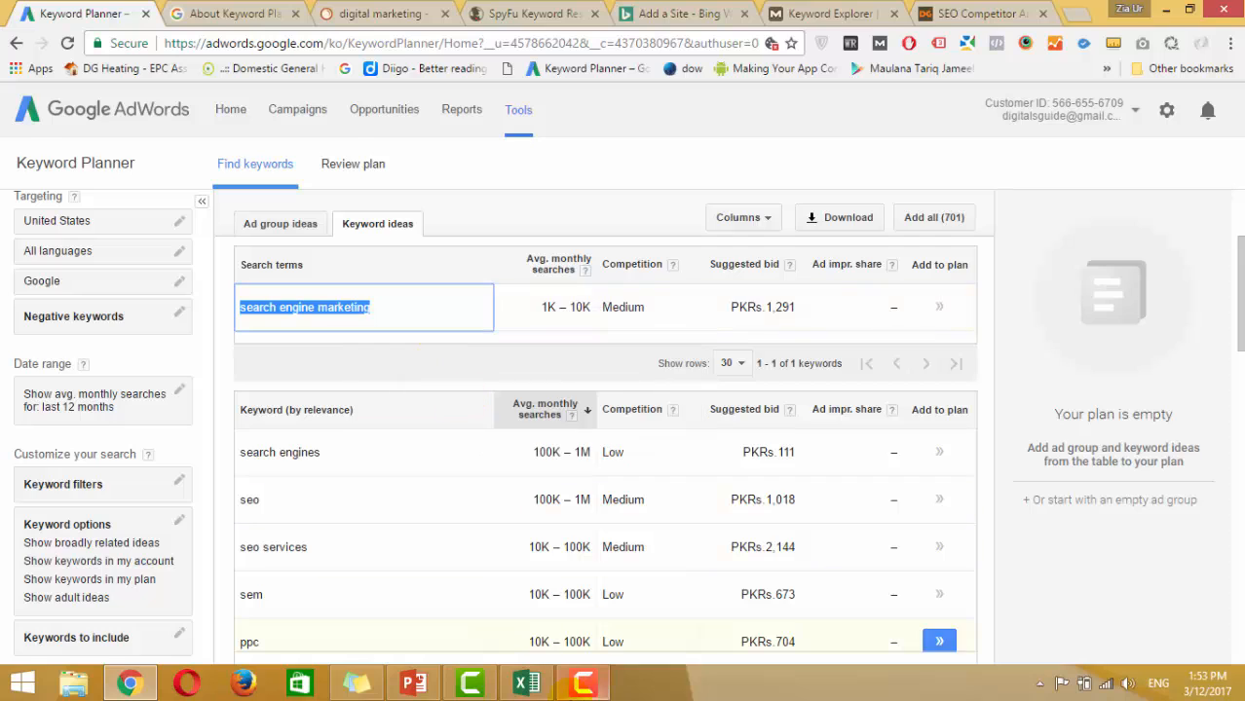
click(526, 684)
click(159, 266)
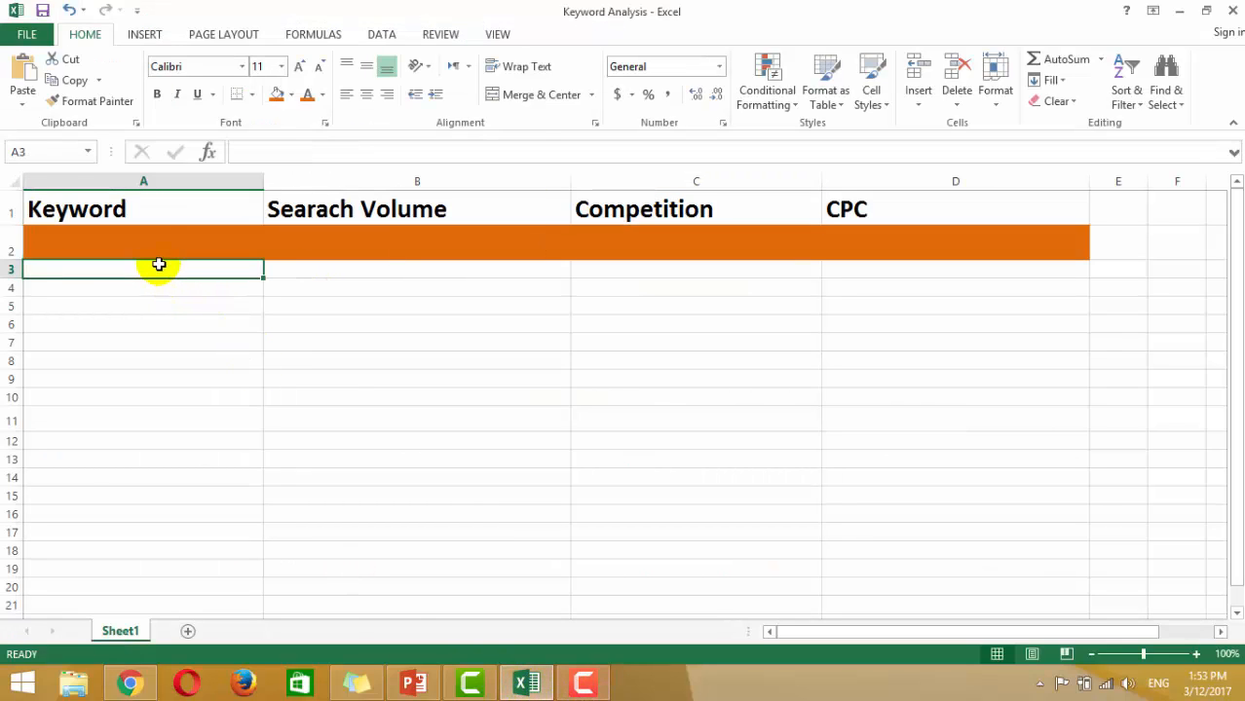
right_click(160, 266)
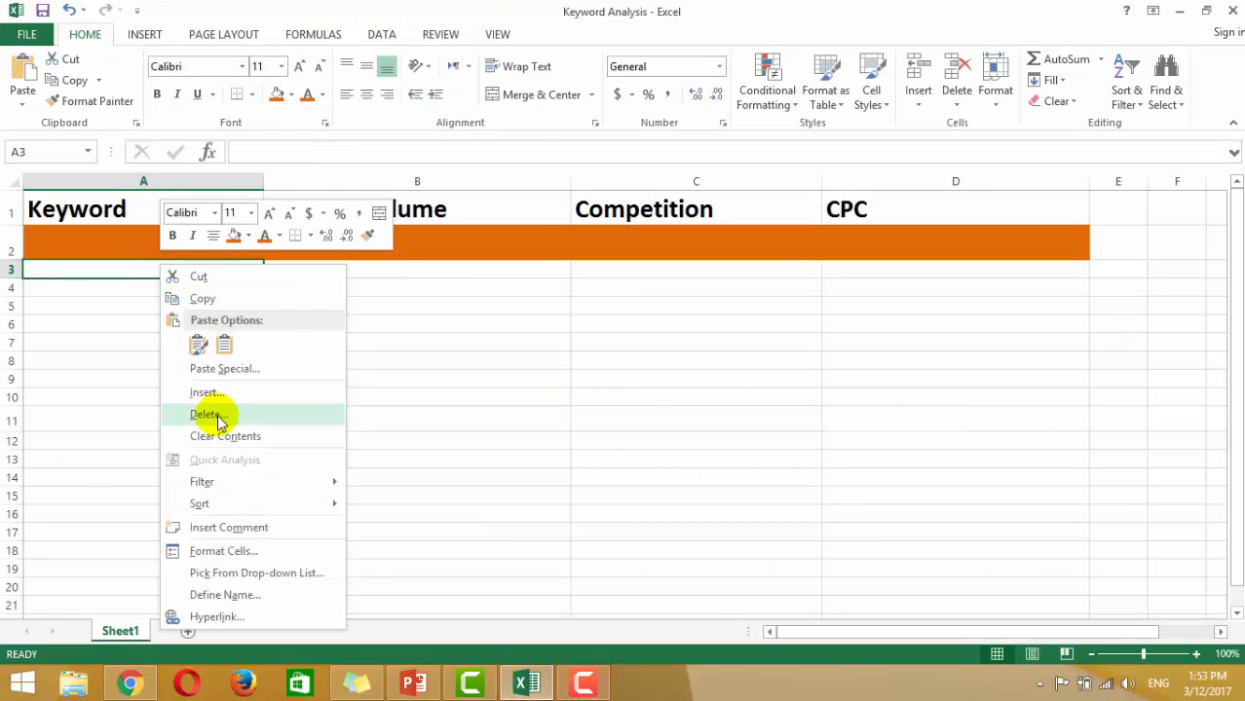
mouse_move(231, 483)
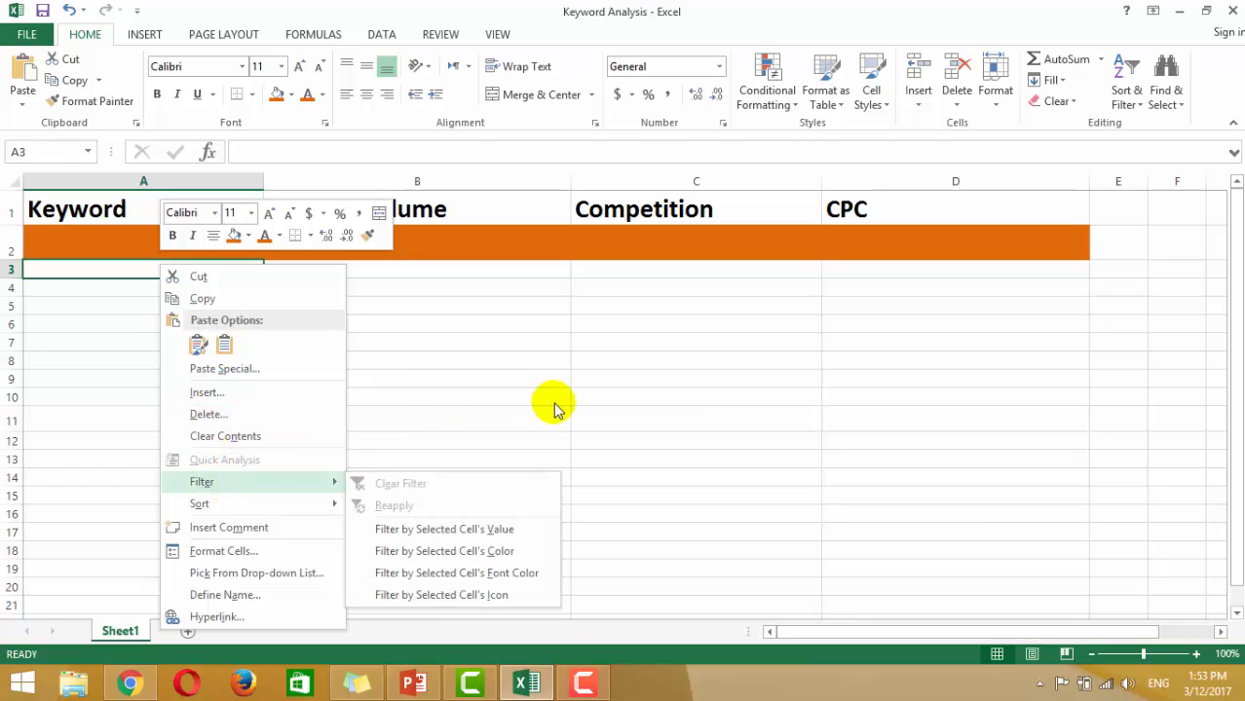
click(576, 373)
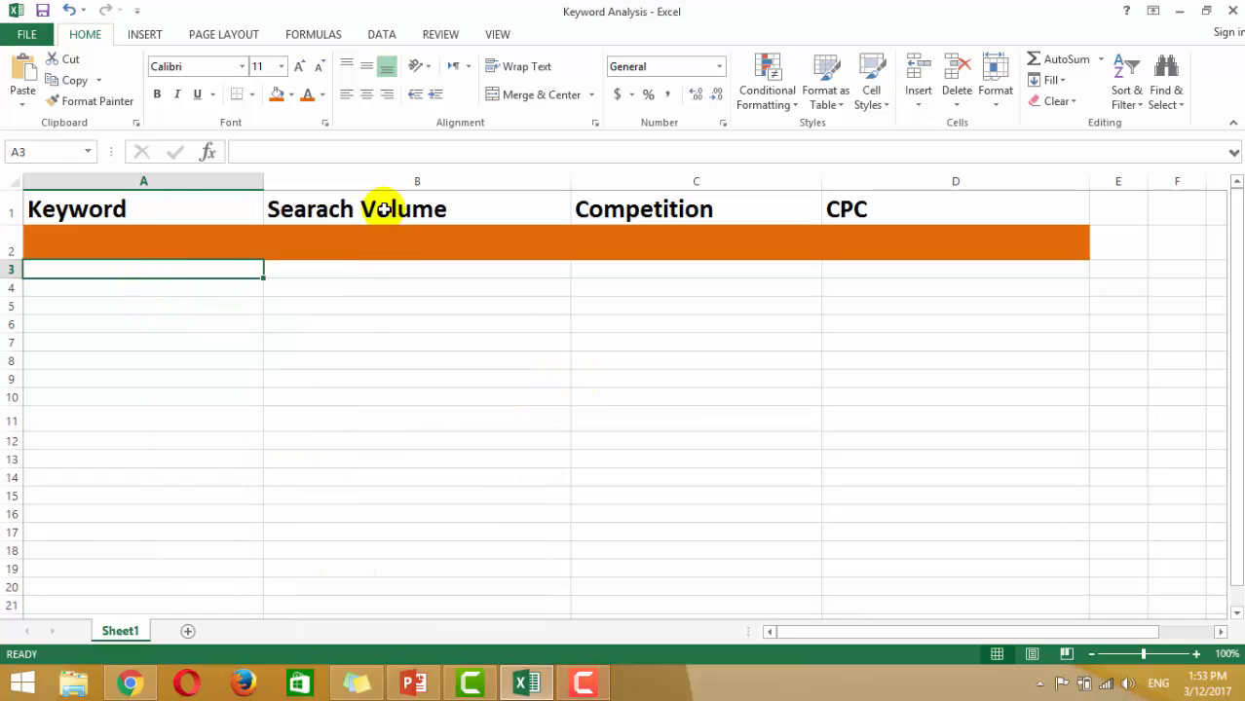
key(ctrl+v)
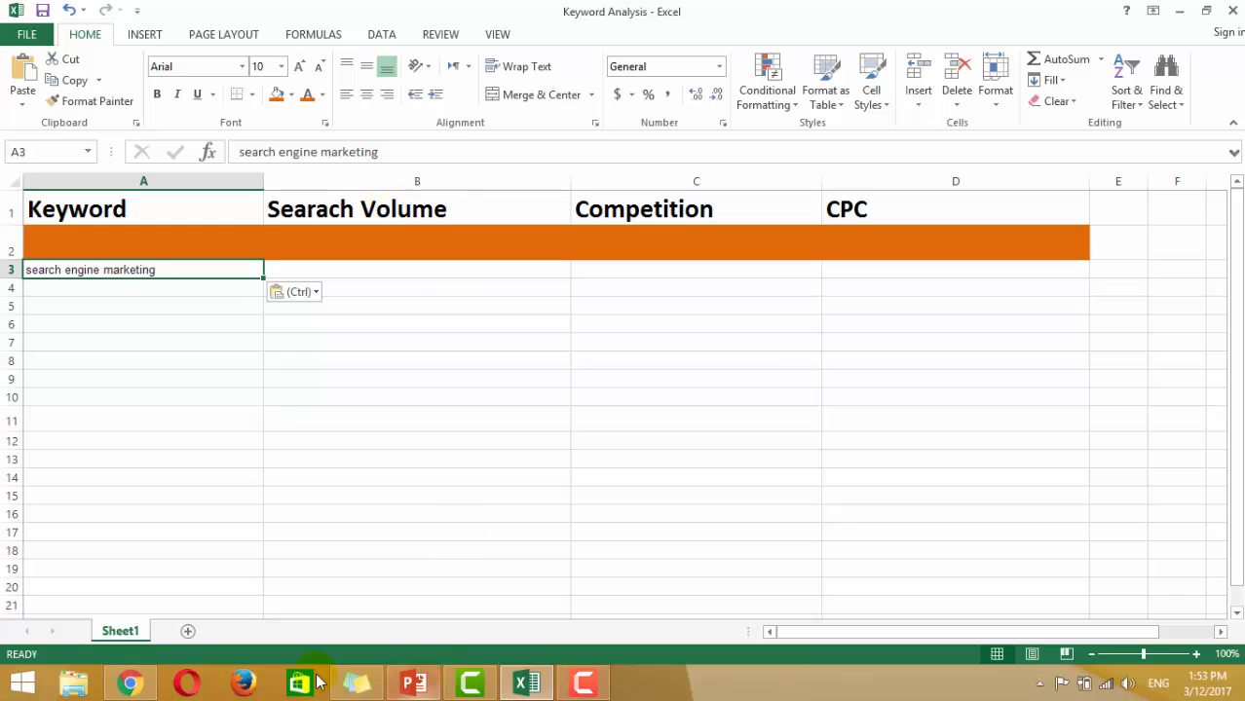
- Copy the average monthly searches, competition and suggested bid of "search engine marketing" from Keyword Planner into row 3 of the Excel sheet, starting at B3
click(128, 683)
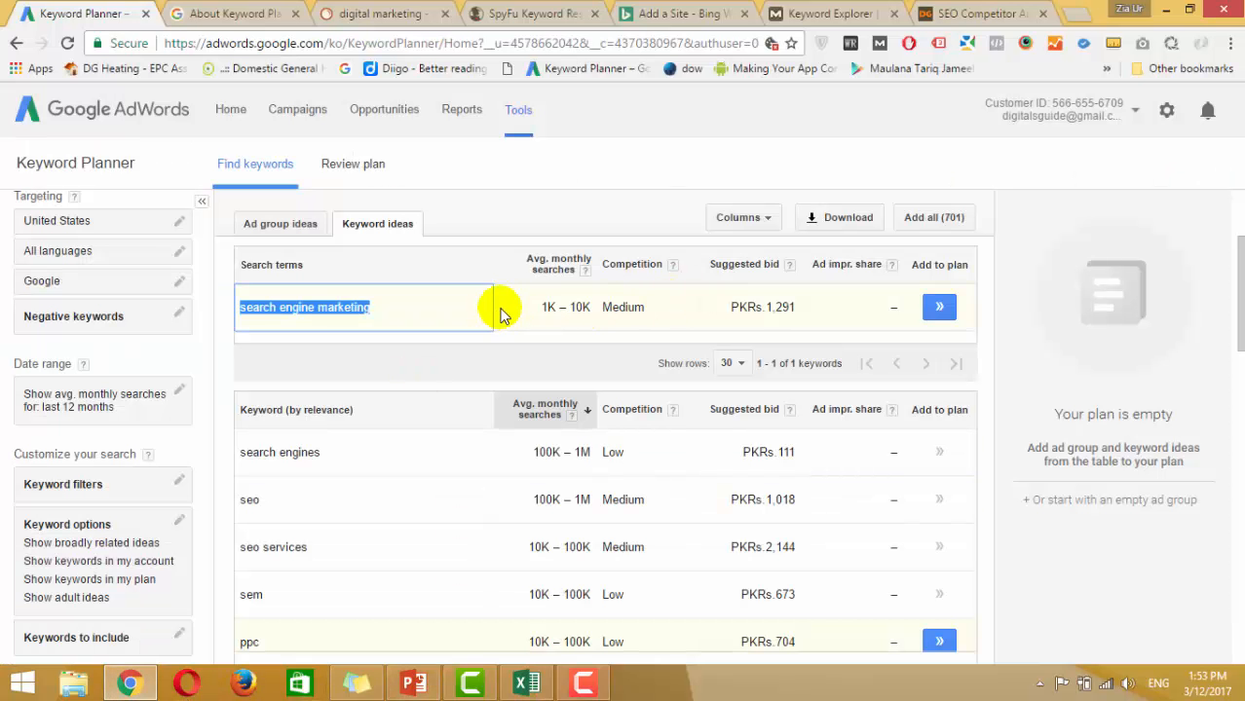
drag(536, 305, 800, 309)
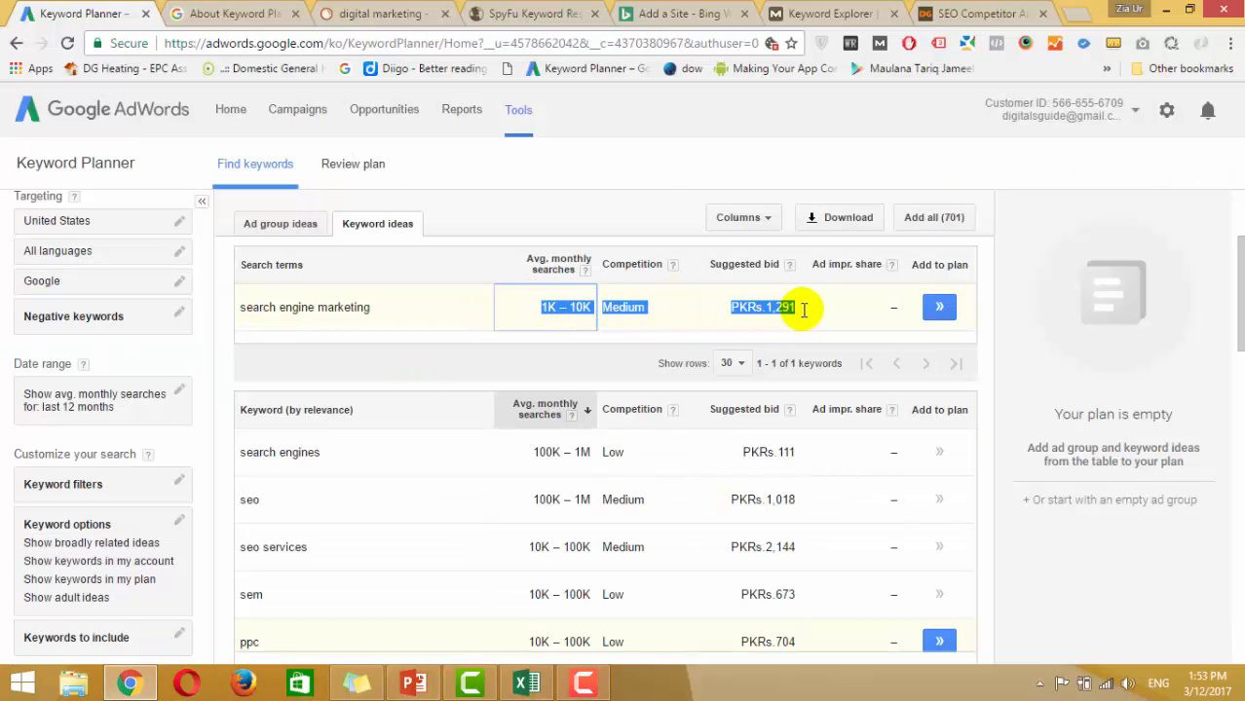
right_click(763, 310)
click(796, 327)
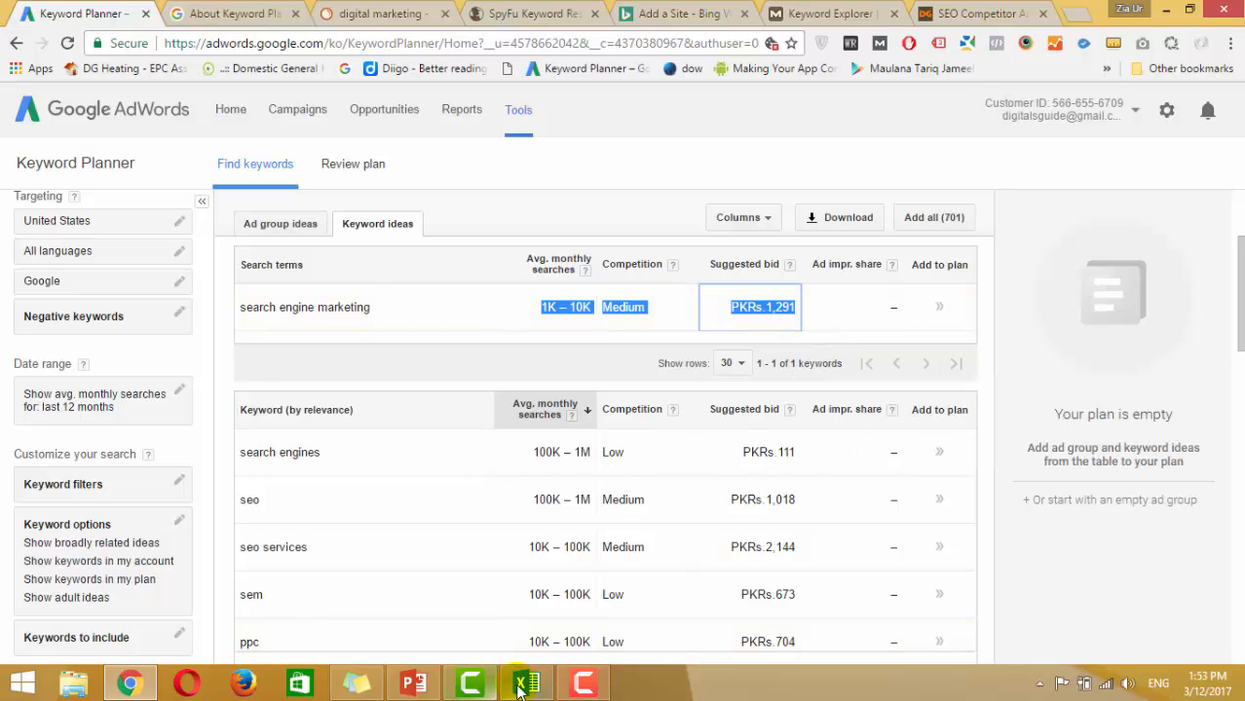
click(527, 684)
click(354, 270)
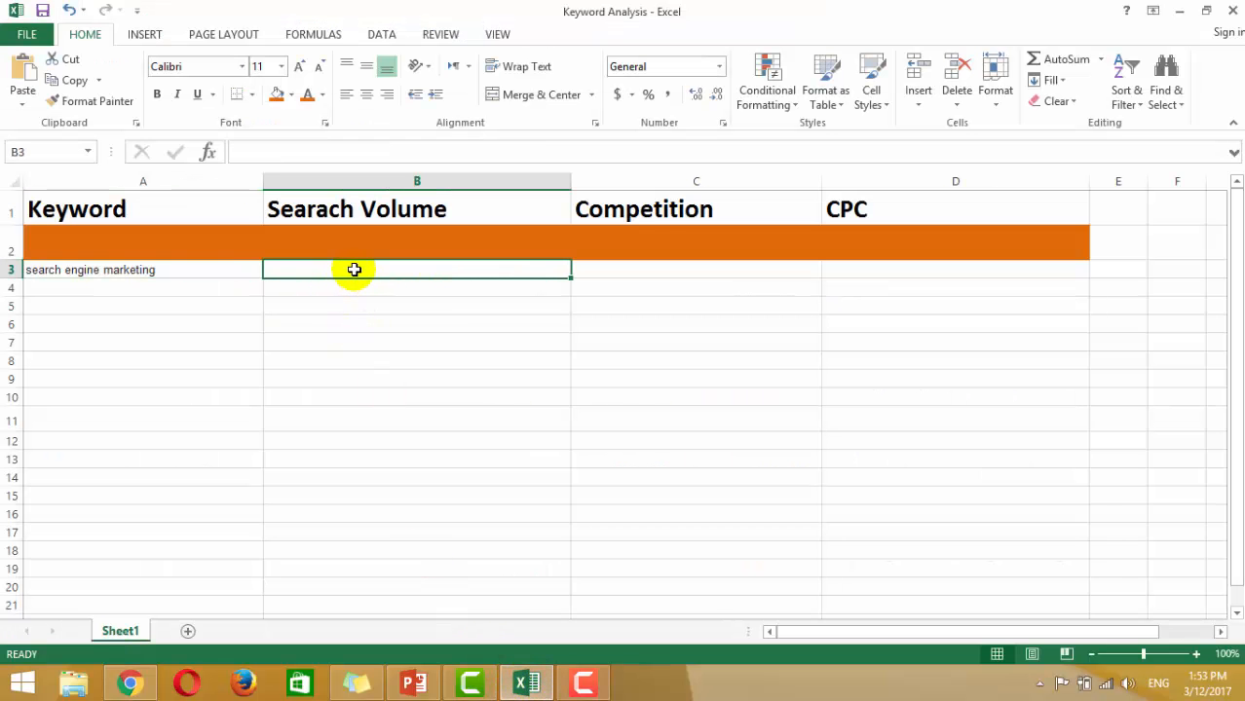
key(ctrl+v)
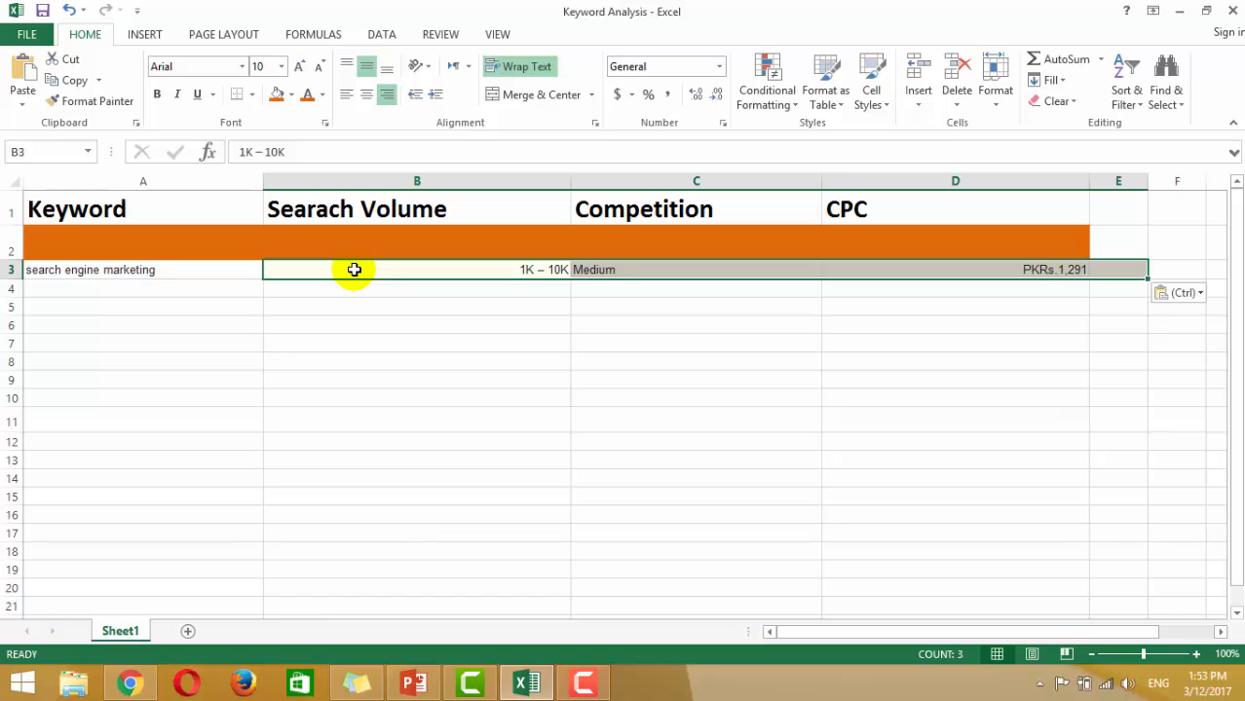
- Check the pasted search volume, competition and CPC cells in row 3 against their column headings
click(499, 269)
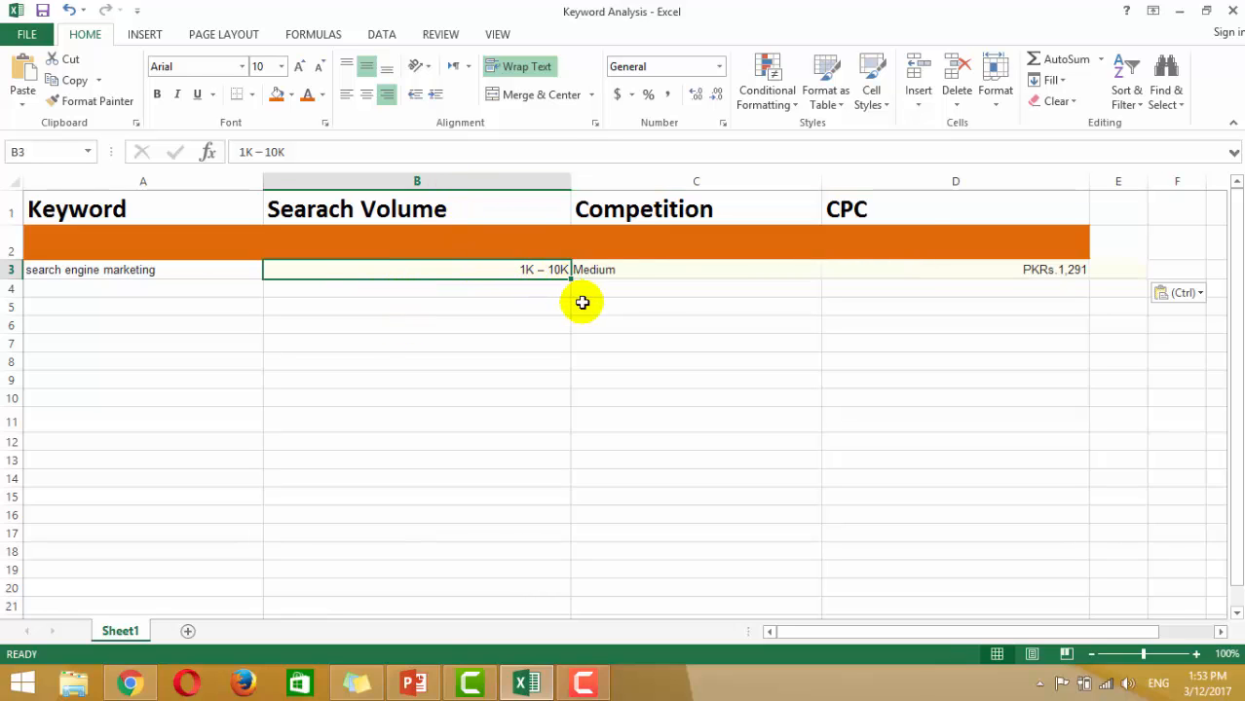
click(617, 211)
click(624, 278)
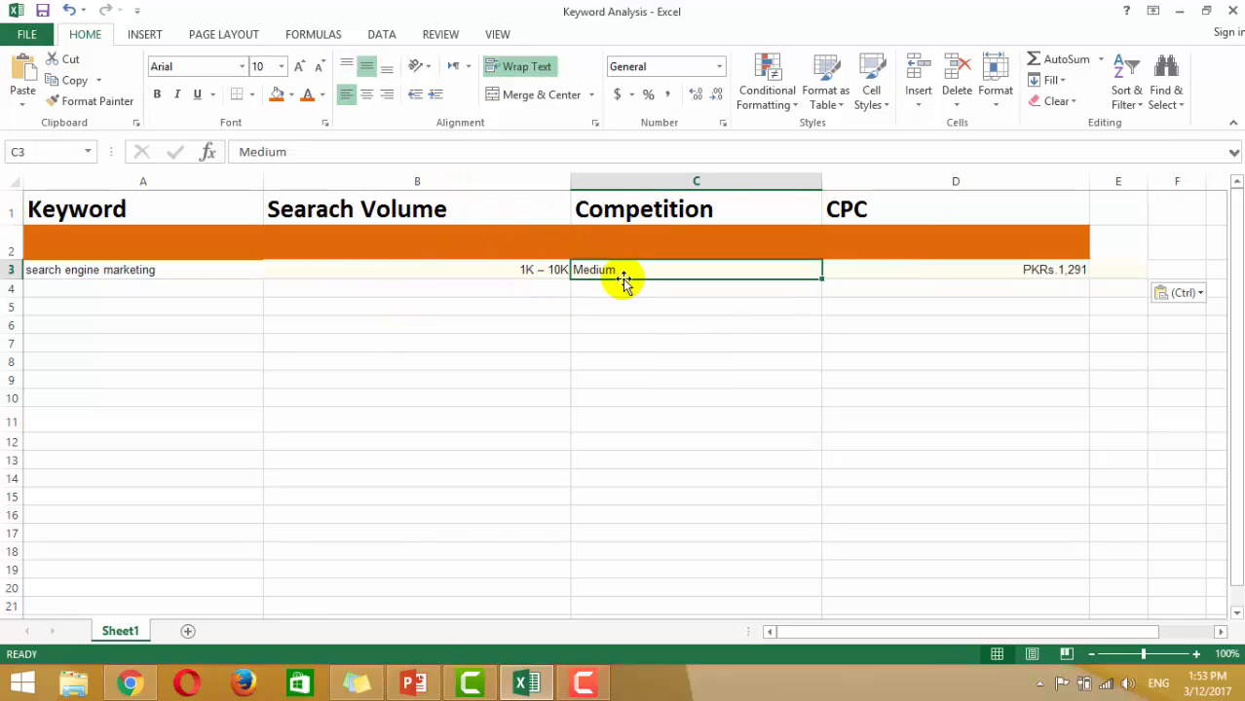
click(1029, 270)
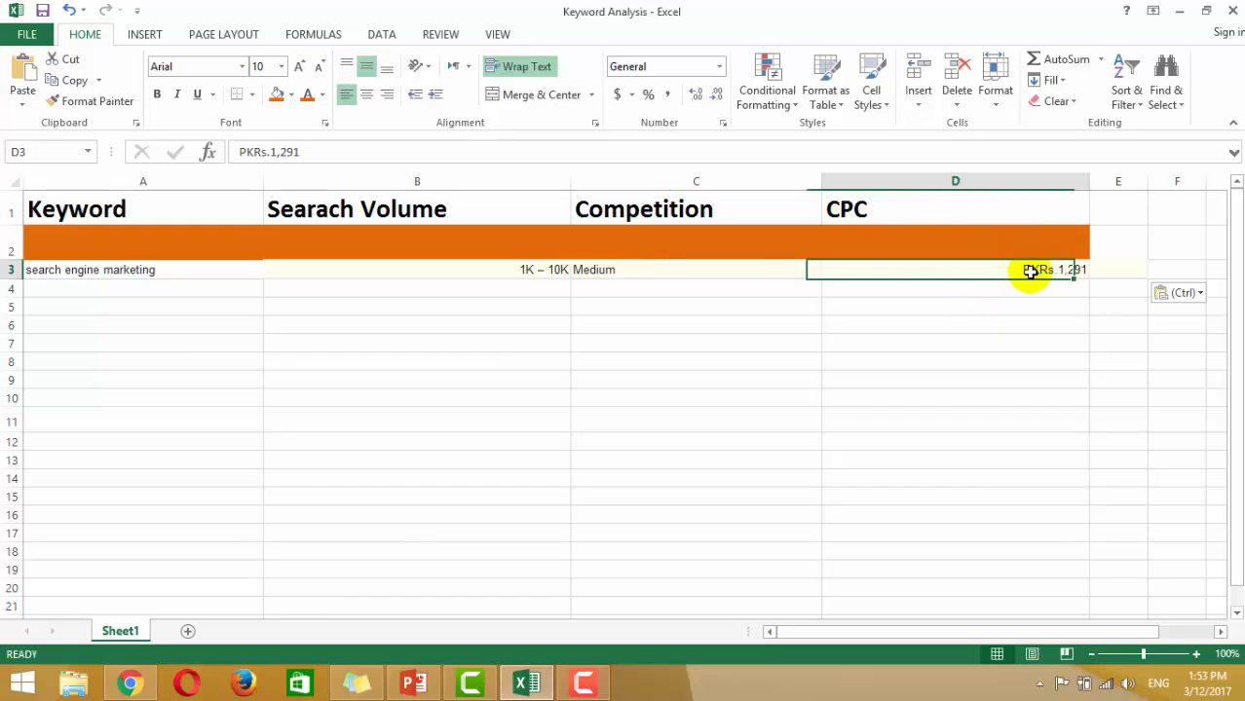
click(1072, 339)
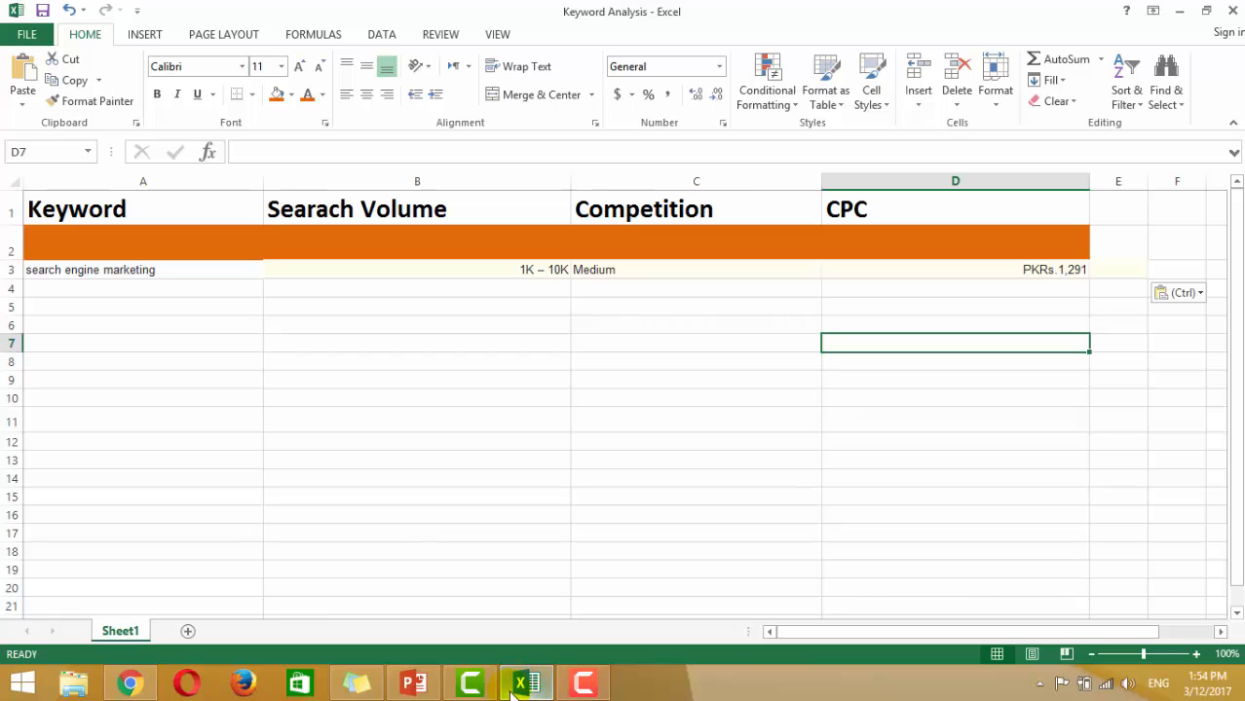
- Switch to the SEO tutorial presentation in PowerPoint and review slides 44 to 46 on keyword research, its tools and keyword attributes
click(130, 683)
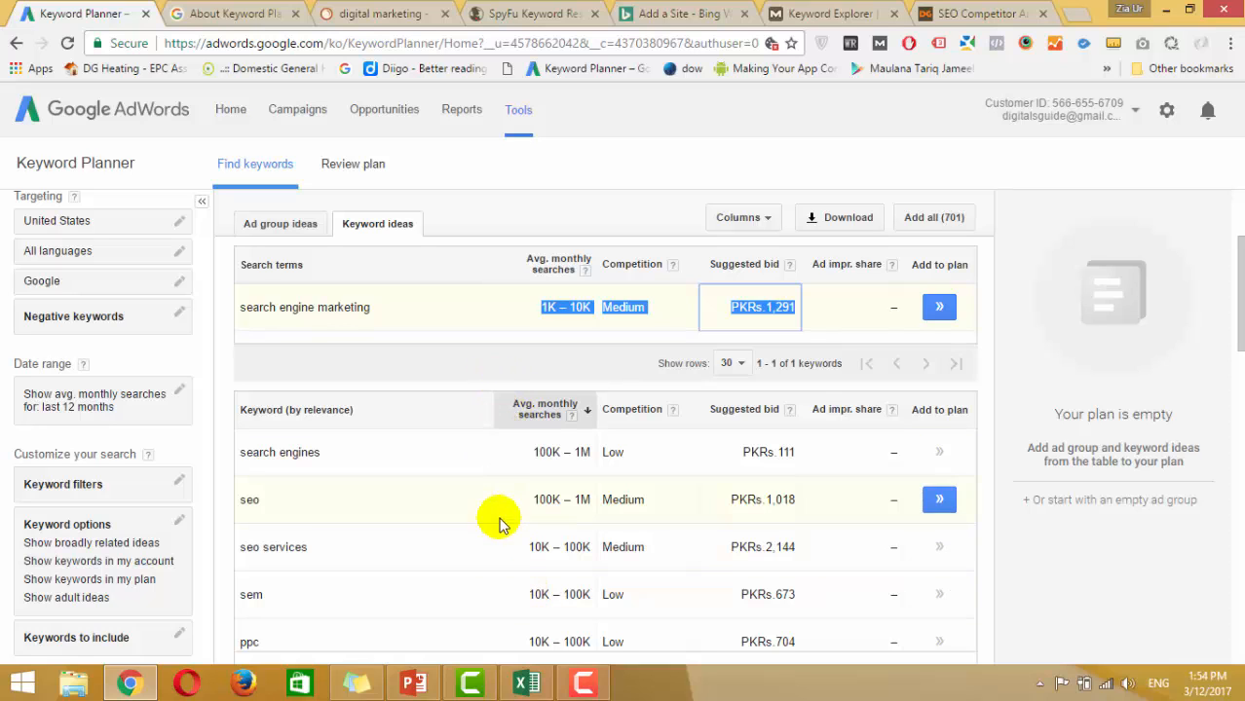
click(417, 690)
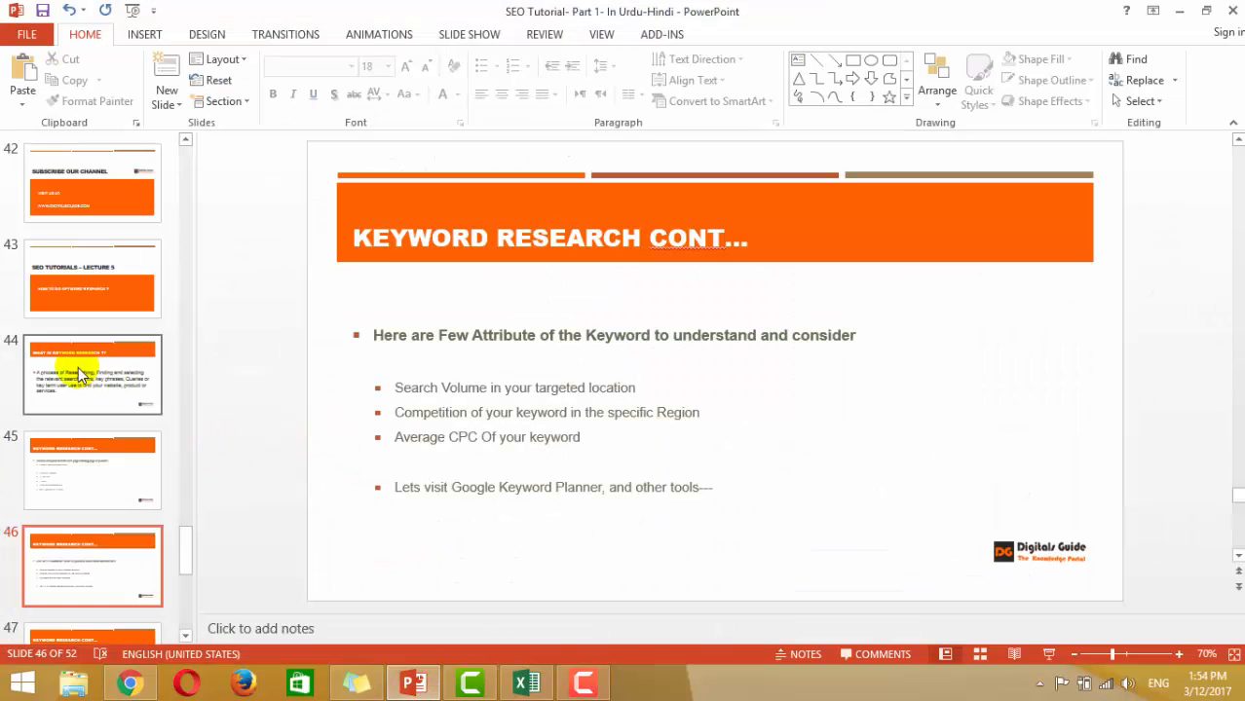
click(87, 401)
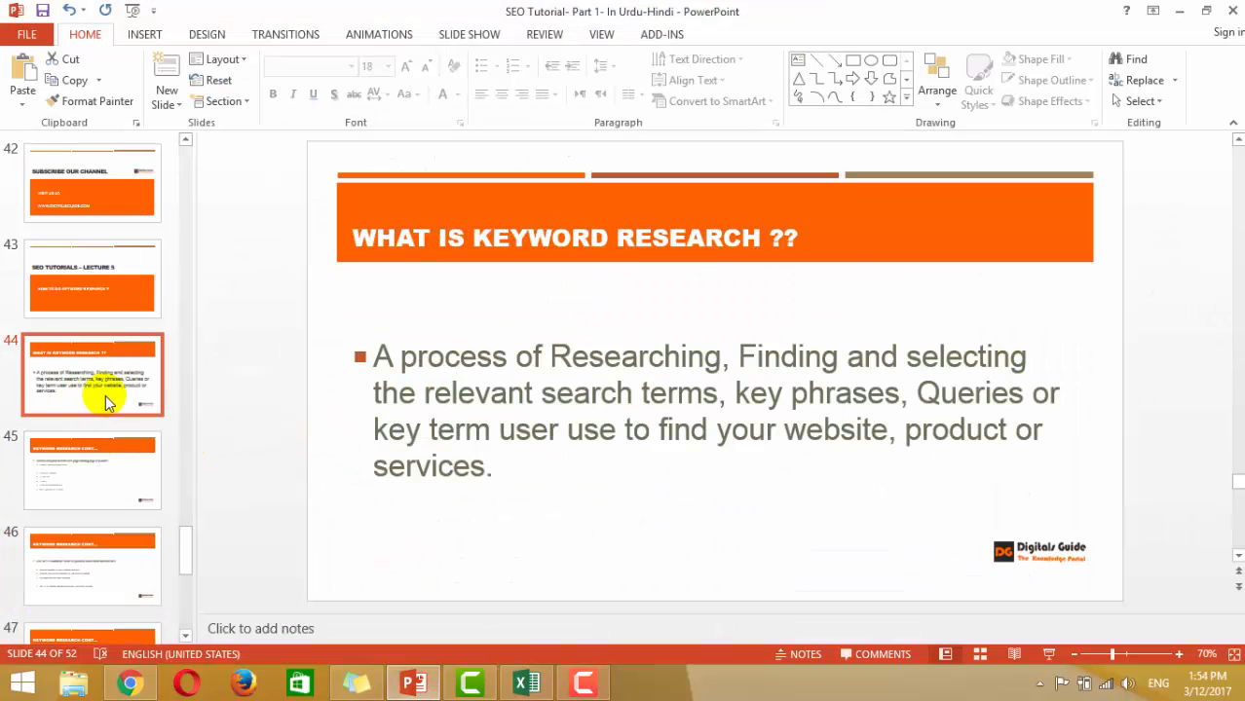
click(91, 470)
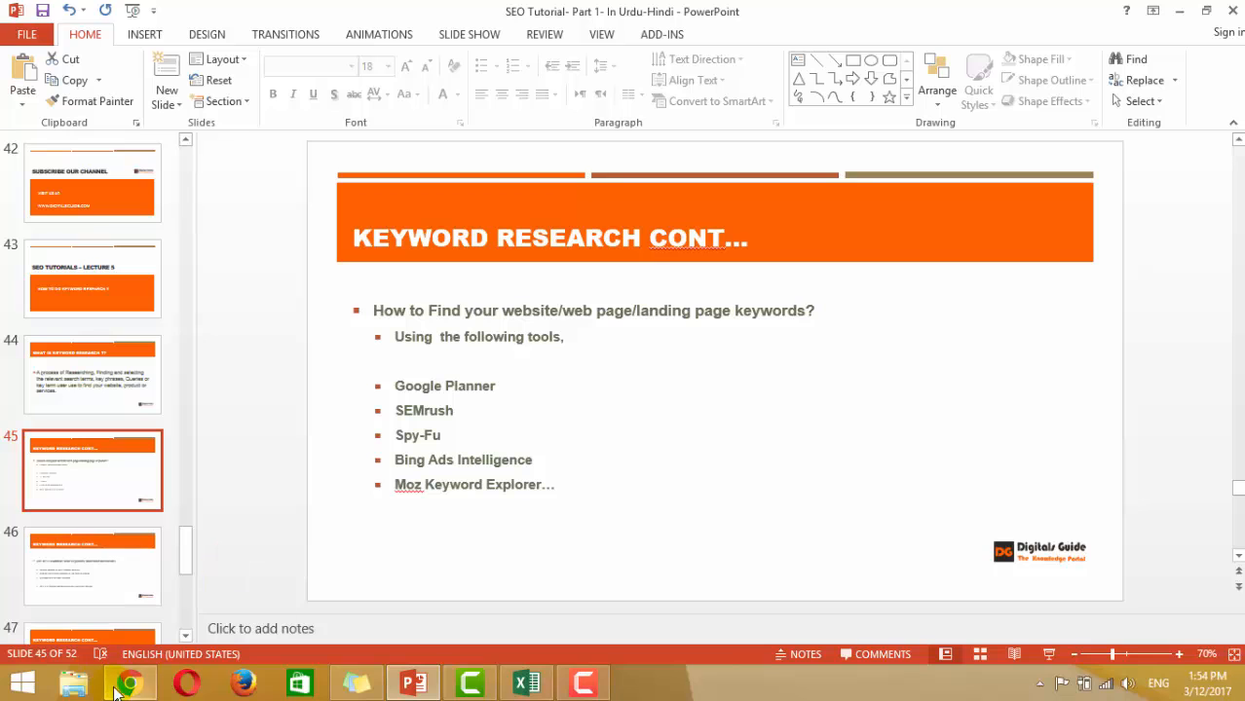
click(92, 572)
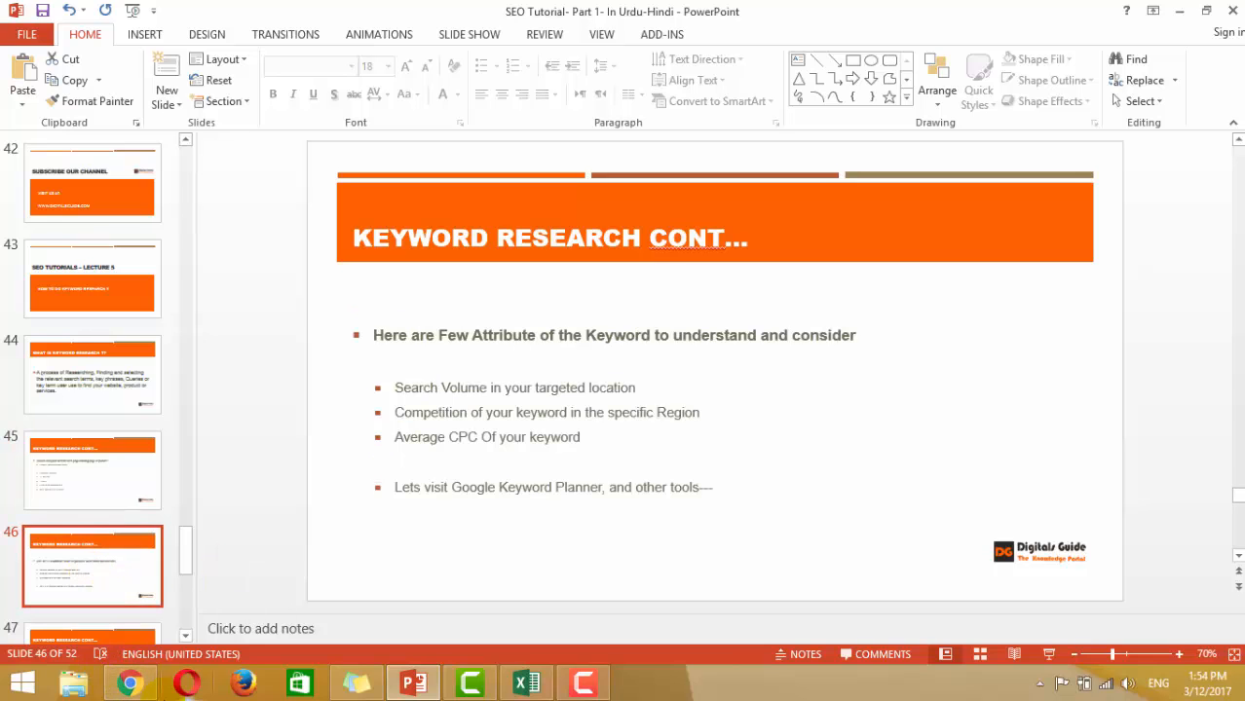
- Return to Chrome and look through the SEMrush keyword overview page for "digital marketing"
click(129, 684)
click(306, 14)
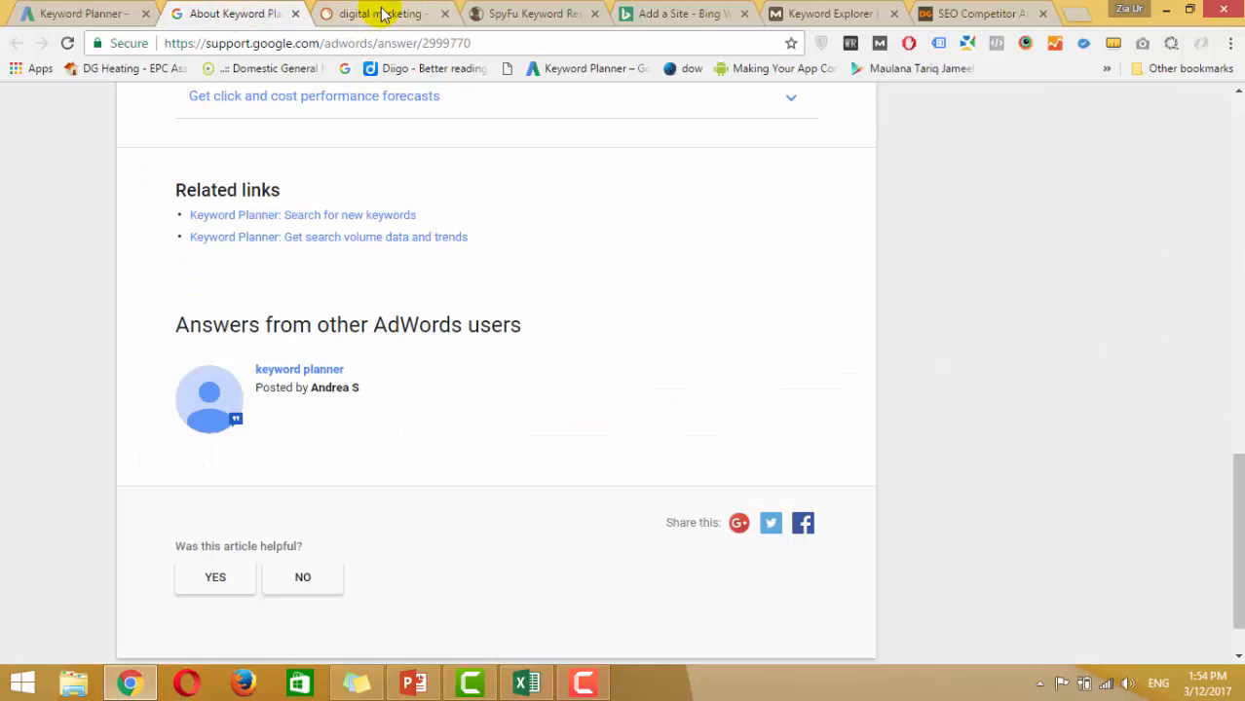
click(382, 14)
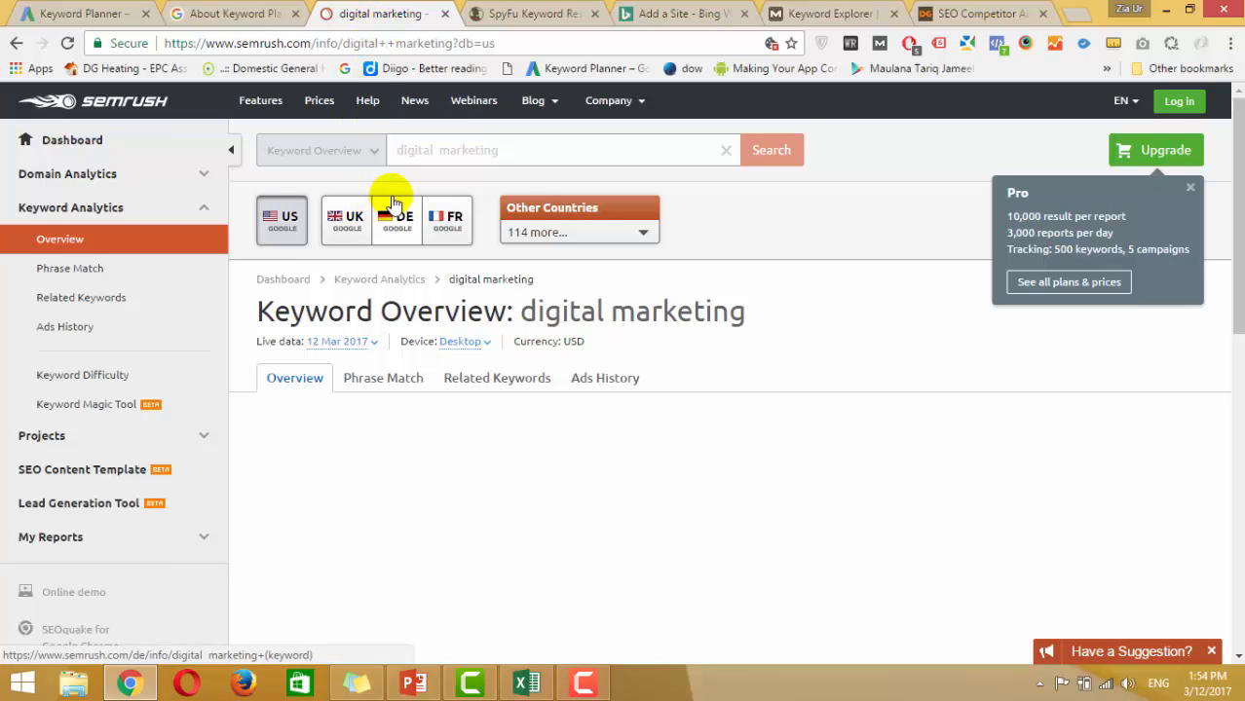
scroll(671, 347, down, 10)
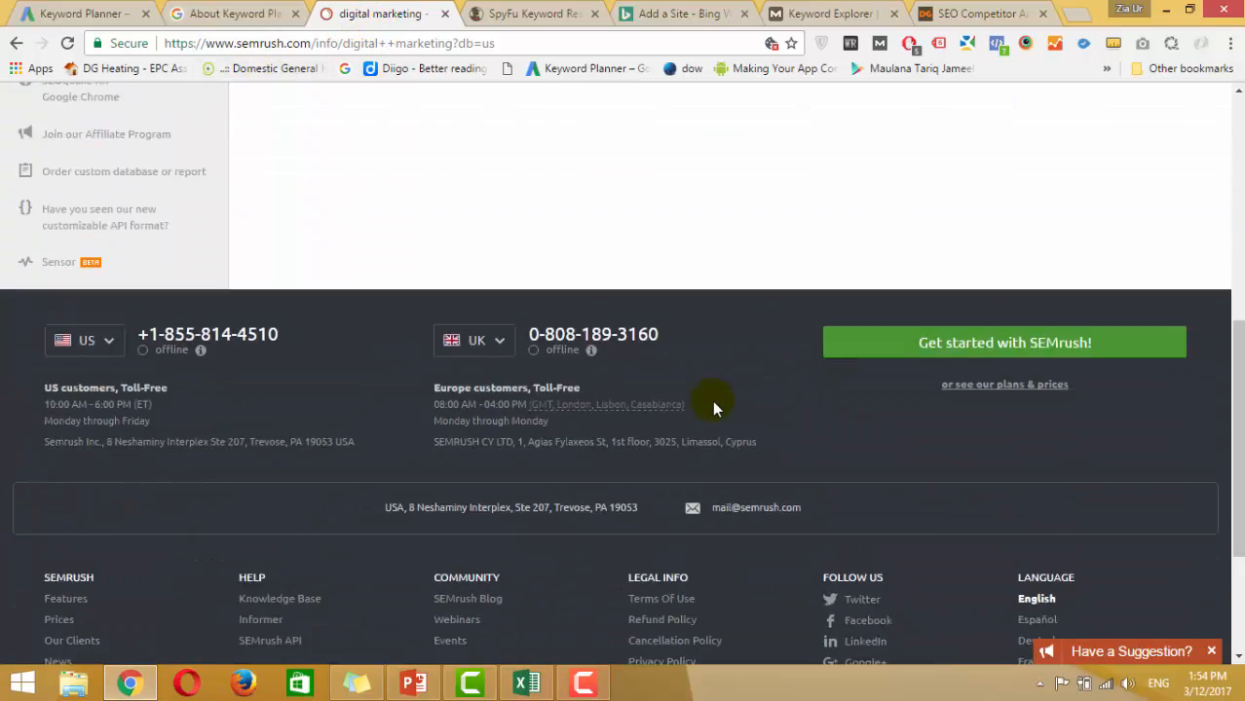
scroll(717, 406, up, 10)
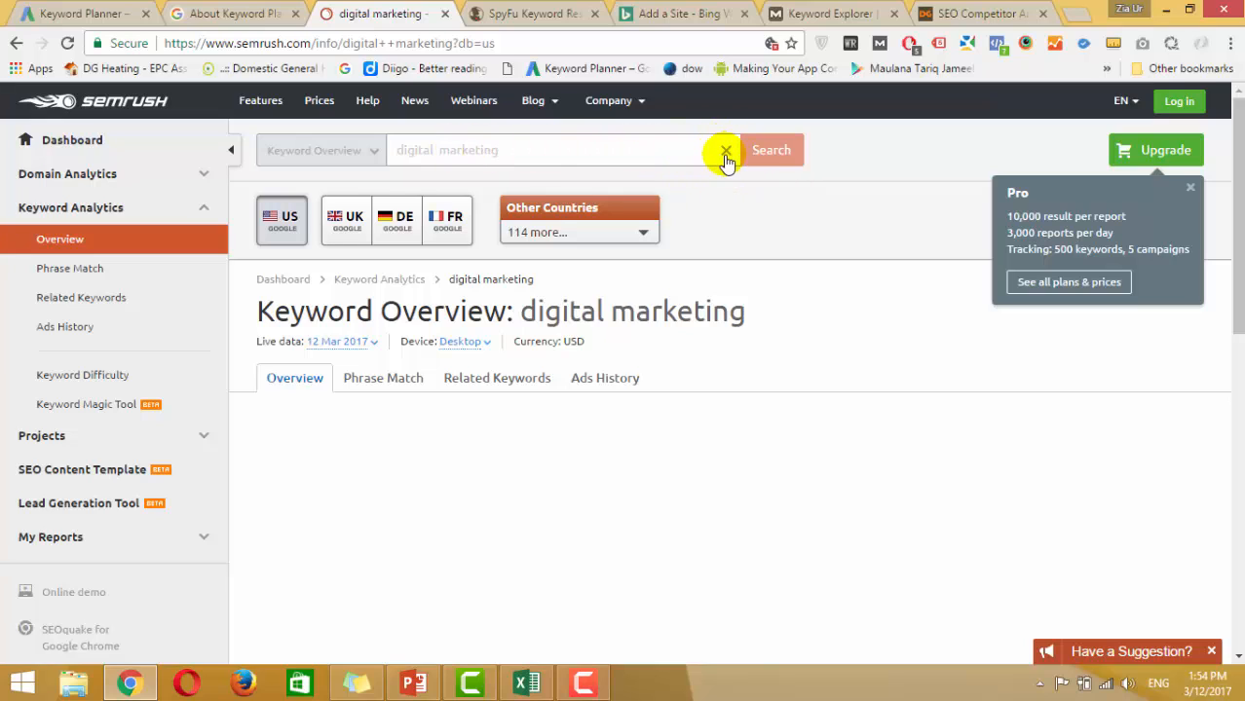
click(263, 43)
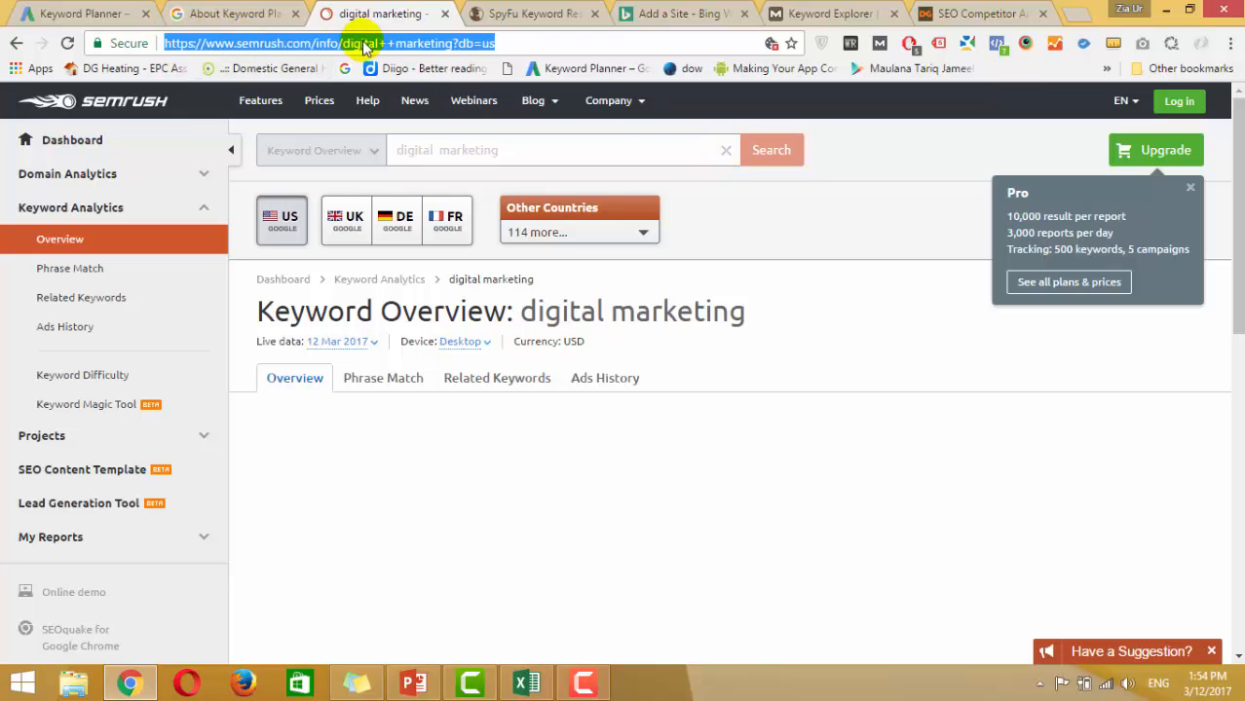
click(360, 43)
drag(317, 43, 766, 47)
key(BackSpace)
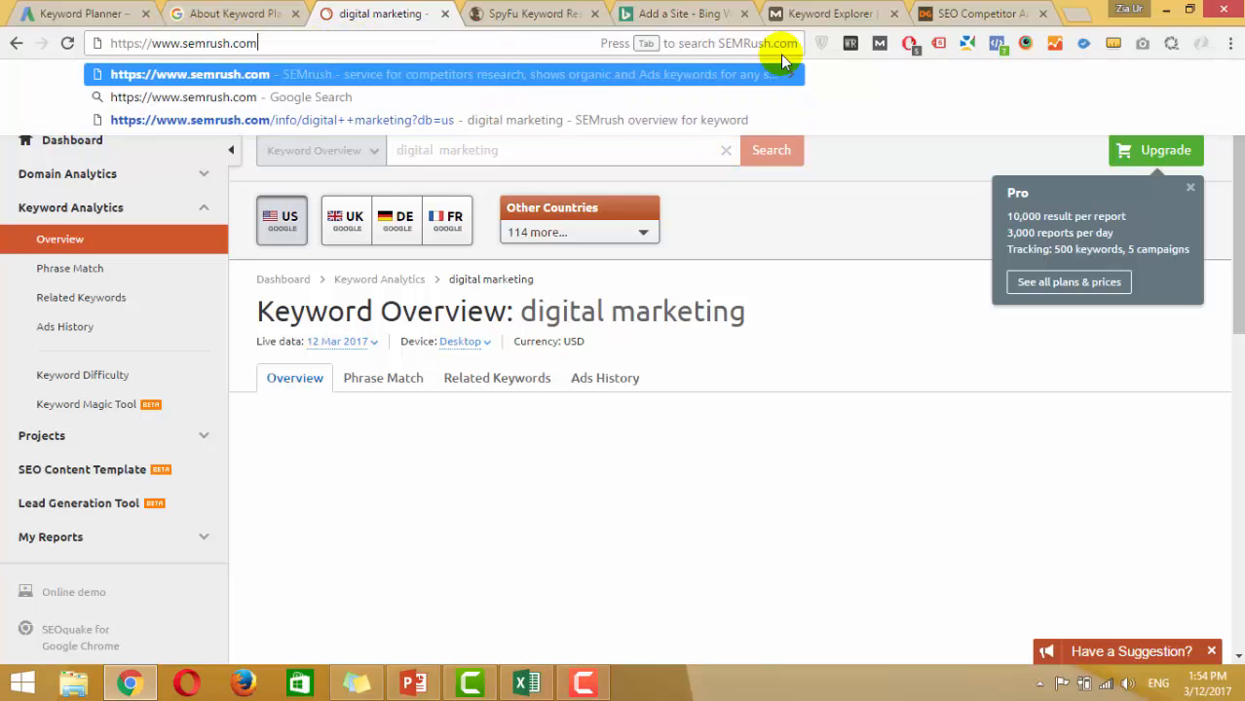
key(Return)
- Open the SpyFu keyword overview for "digital marketing" and examine its local monthly searches figure
click(498, 11)
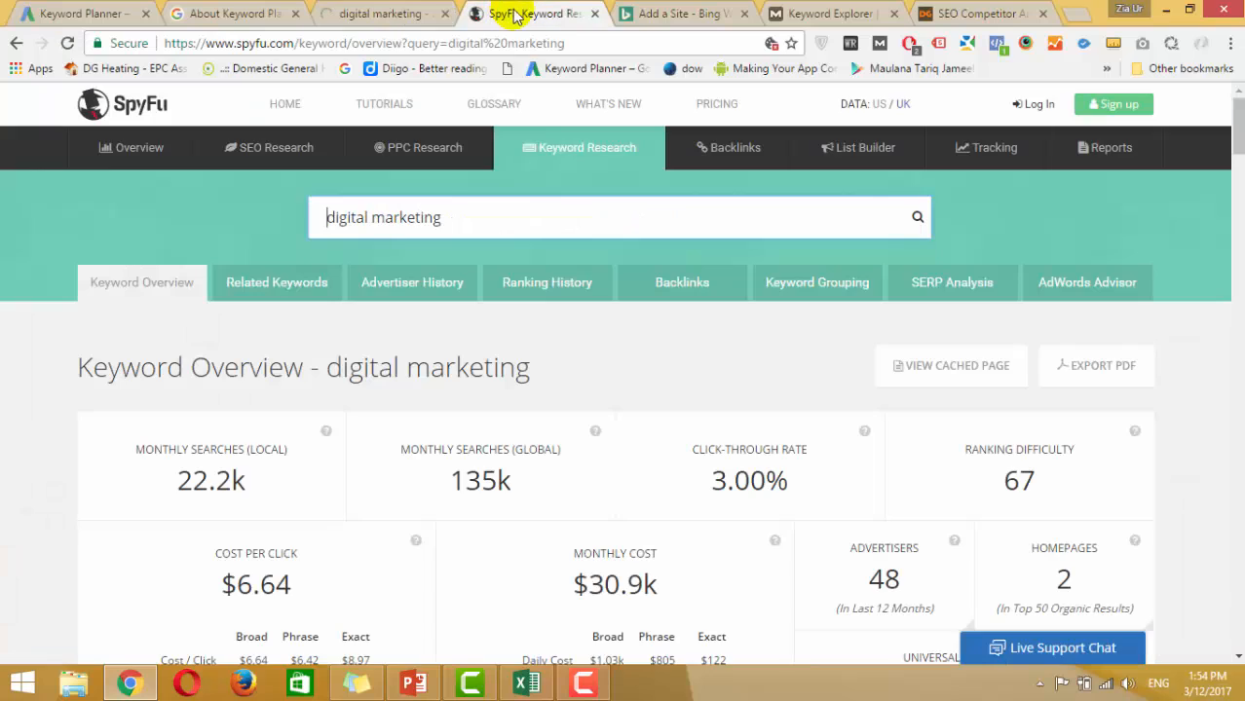
click(312, 219)
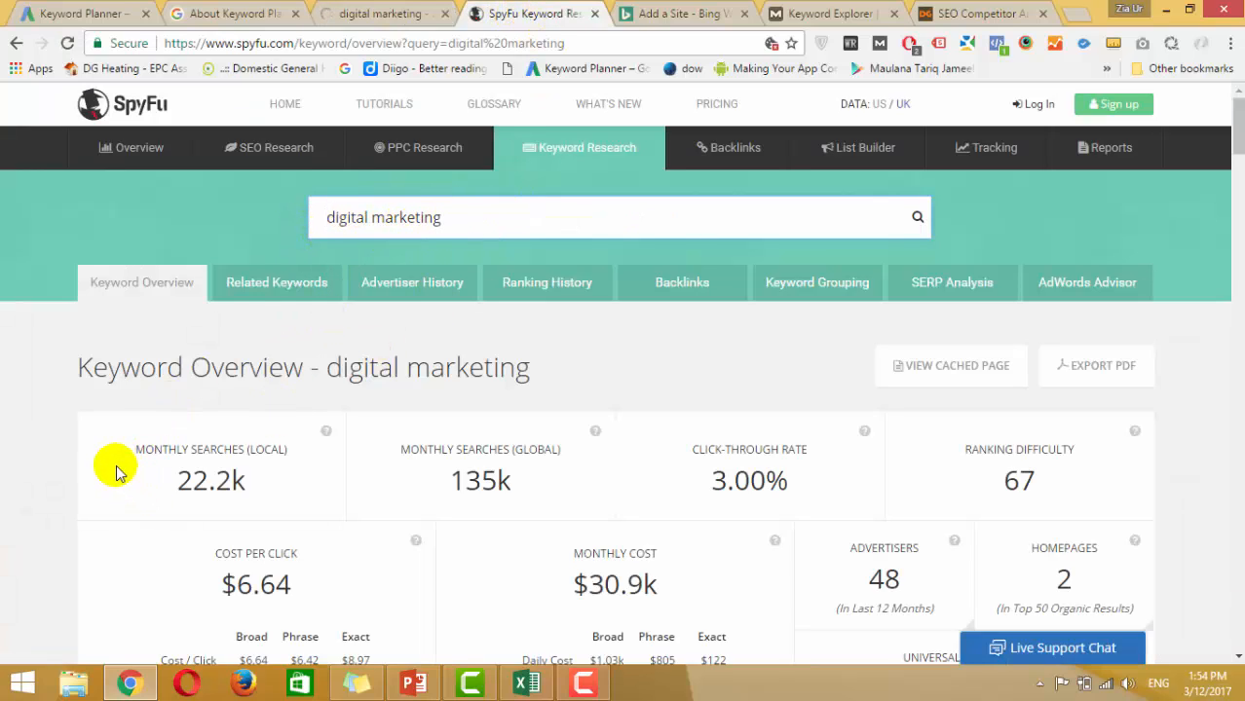
mouse_move(329, 435)
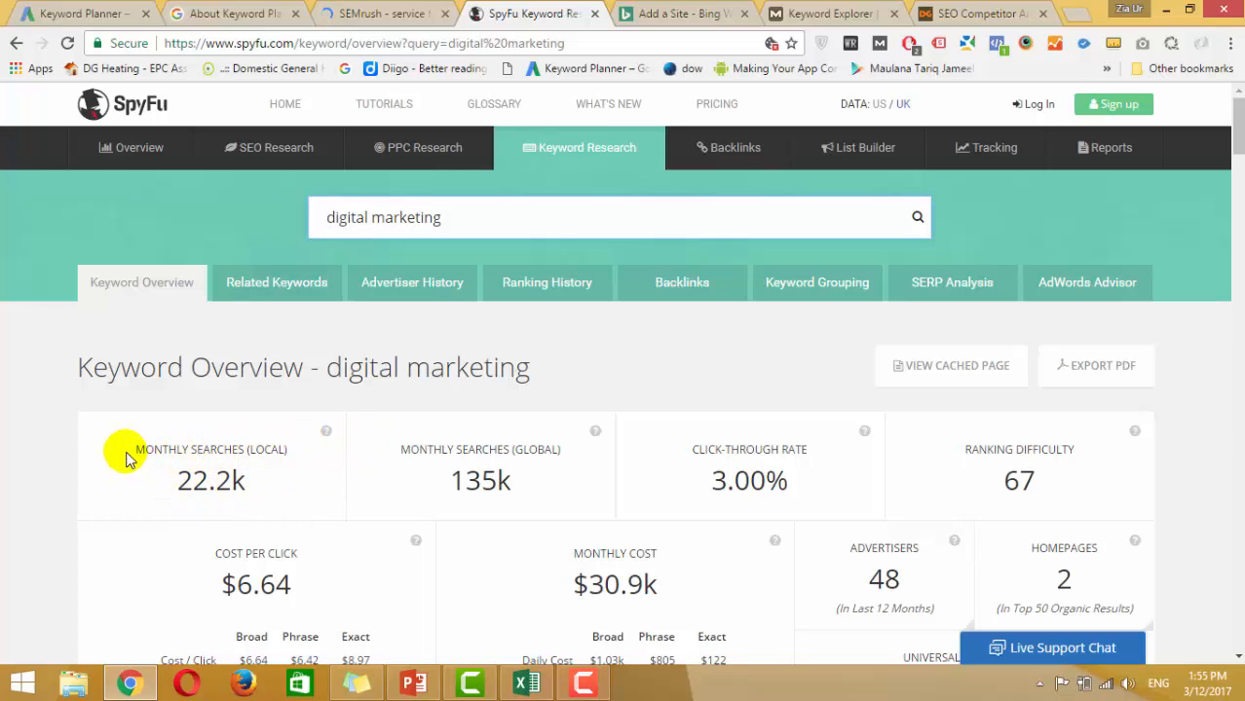
- Compare the local and global monthly searches figures in the SpyFu overview for "digital marketing"
drag(135, 449, 288, 447)
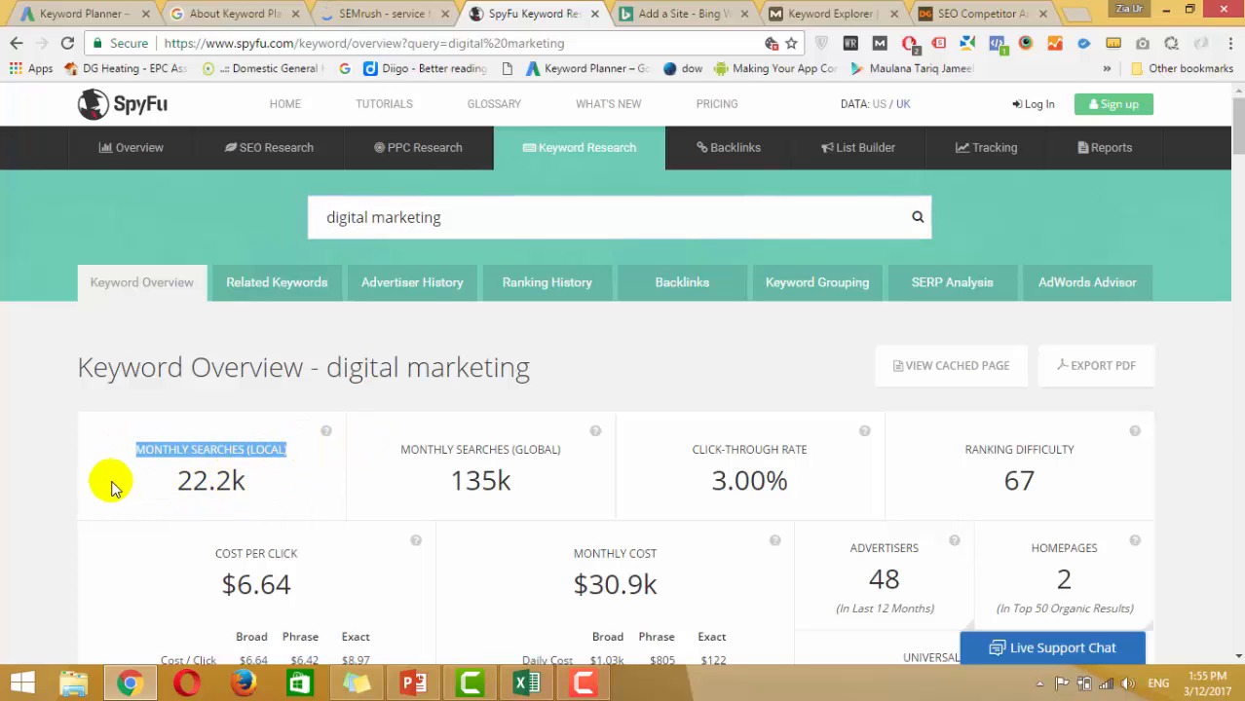
click(258, 449)
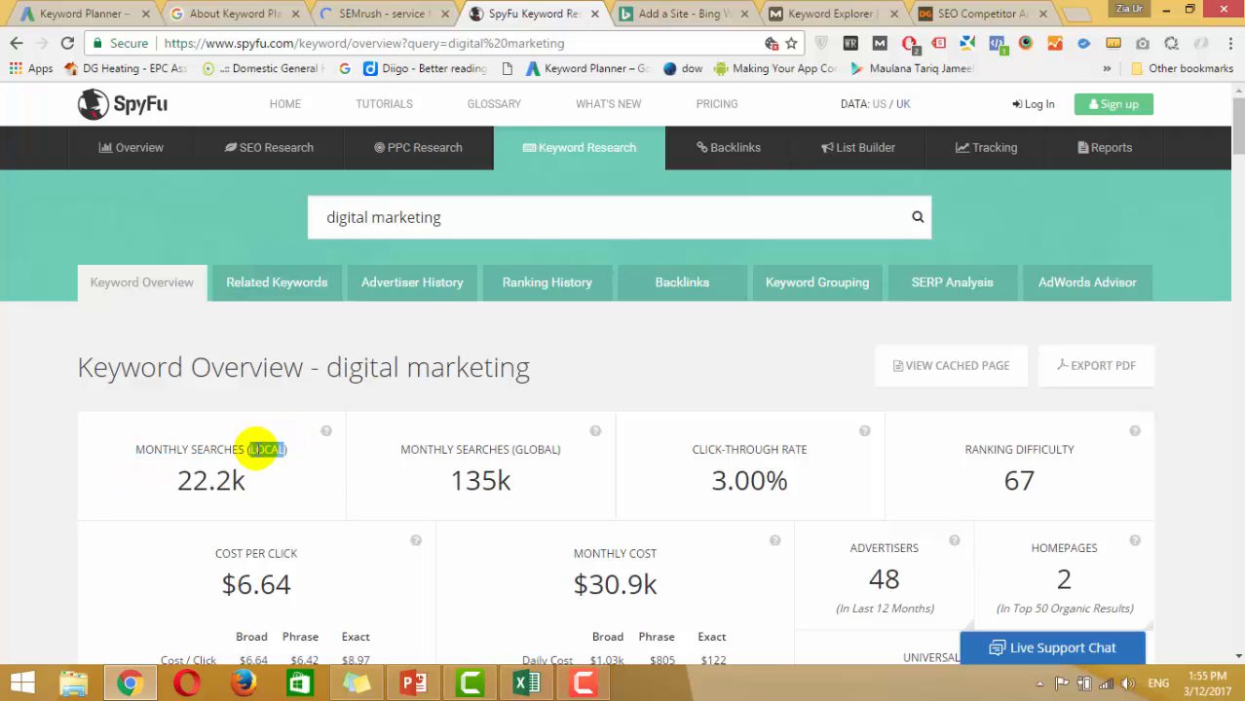
click(531, 449)
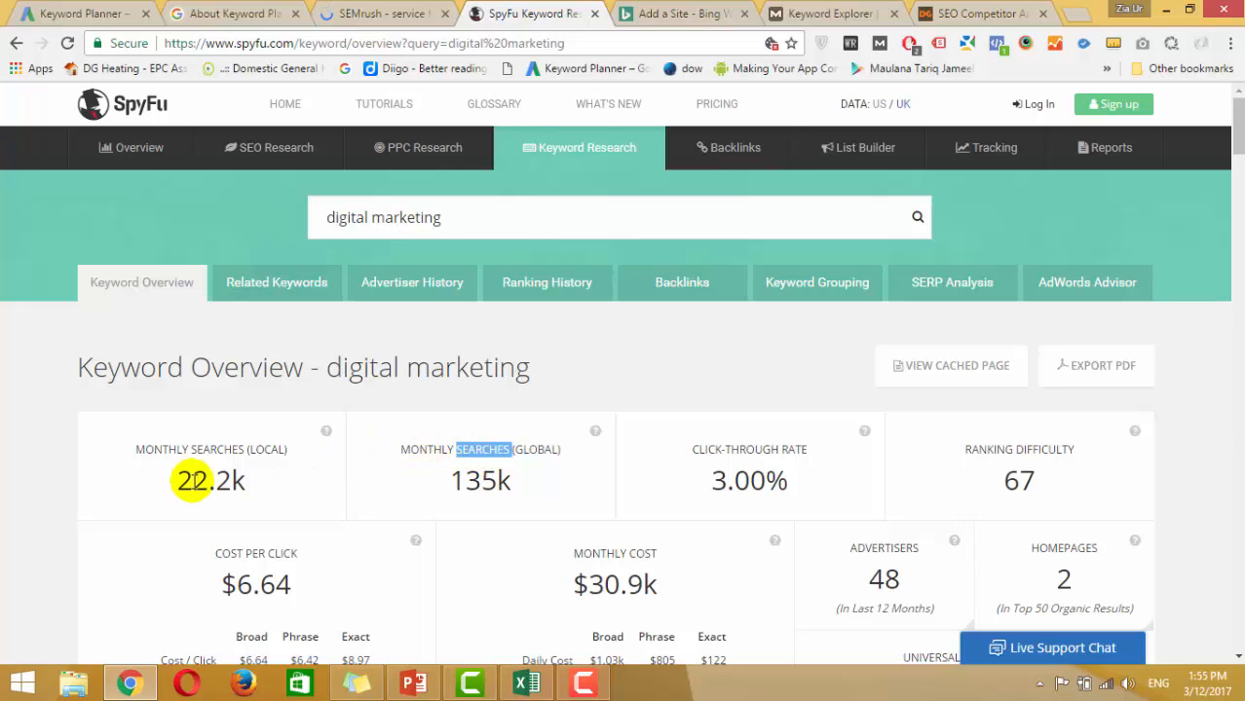
drag(287, 449, 247, 450)
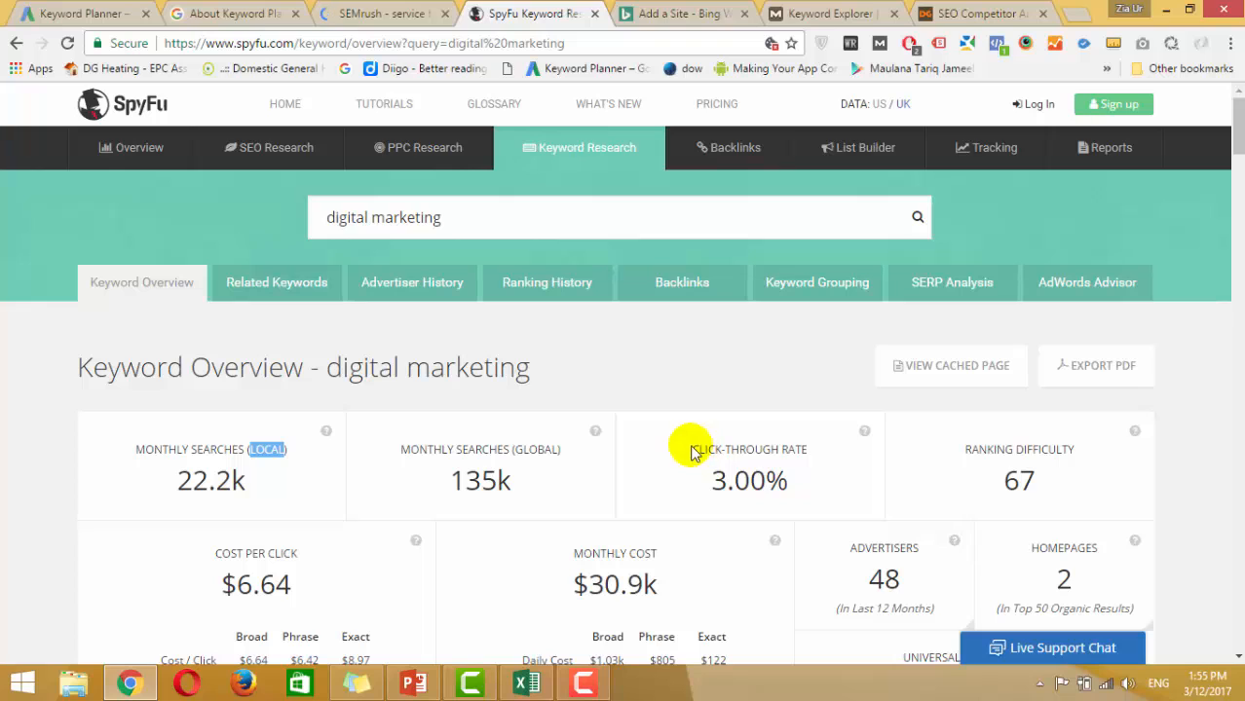
- Examine the click-through rate and ranking difficulty figures in the SpyFu keyword overview
drag(691, 451, 808, 449)
click(769, 444)
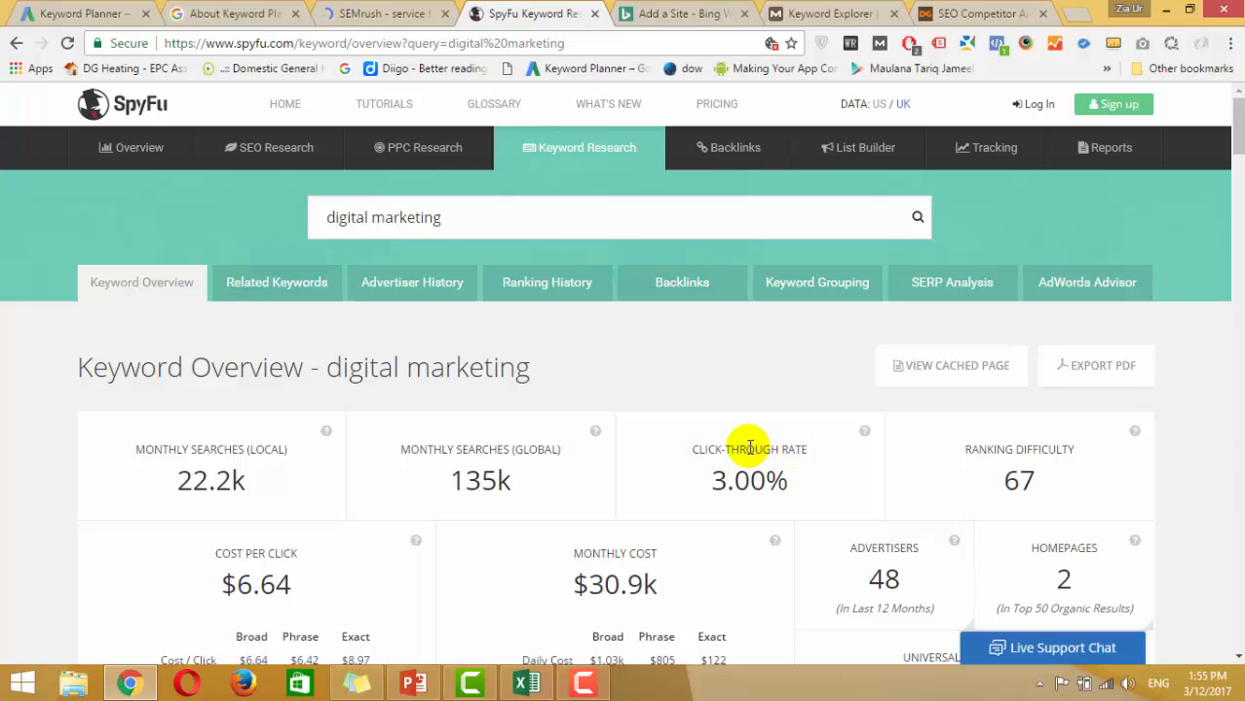
double_click(750, 440)
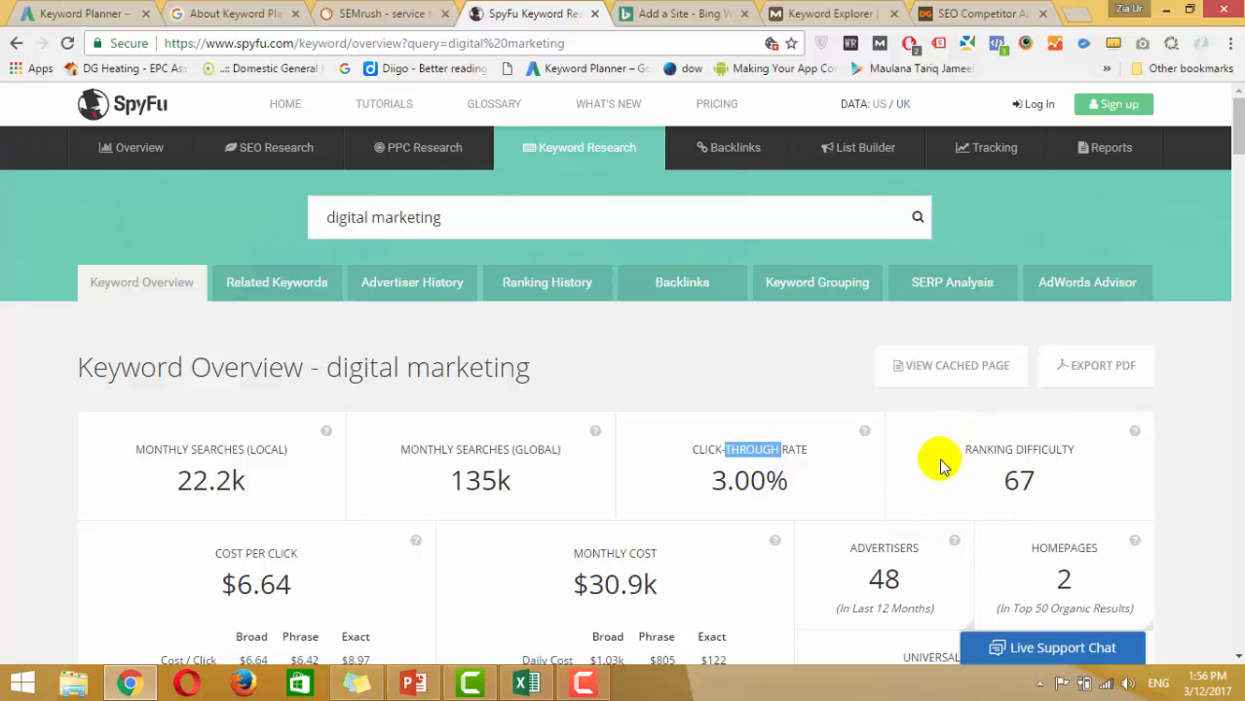
click(978, 451)
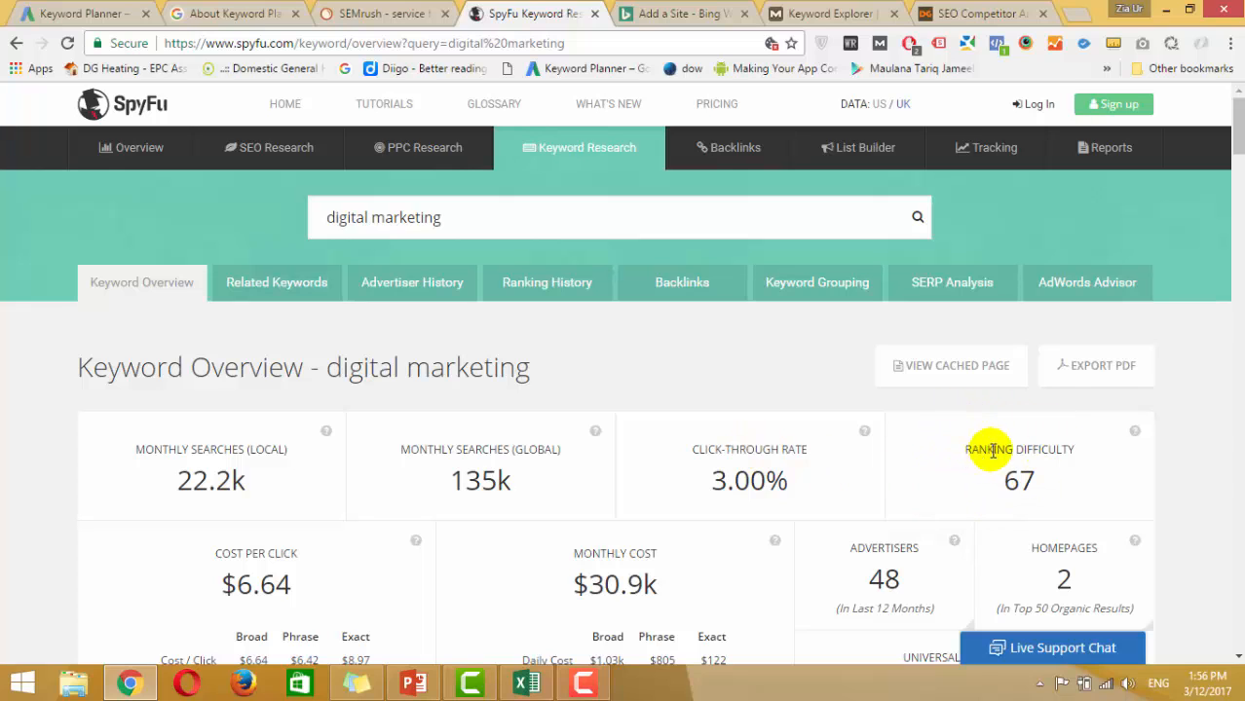
drag(964, 455, 1055, 446)
double_click(1055, 446)
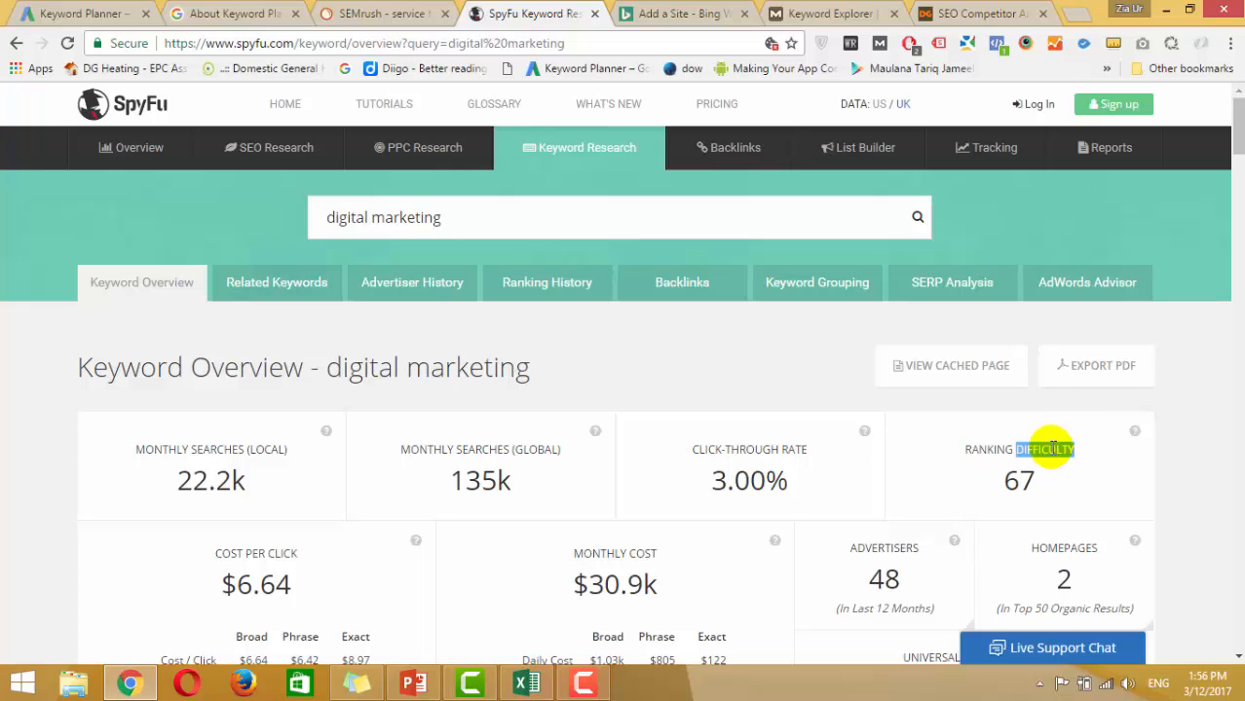
double_click(1000, 449)
double_click(1039, 451)
click(1006, 448)
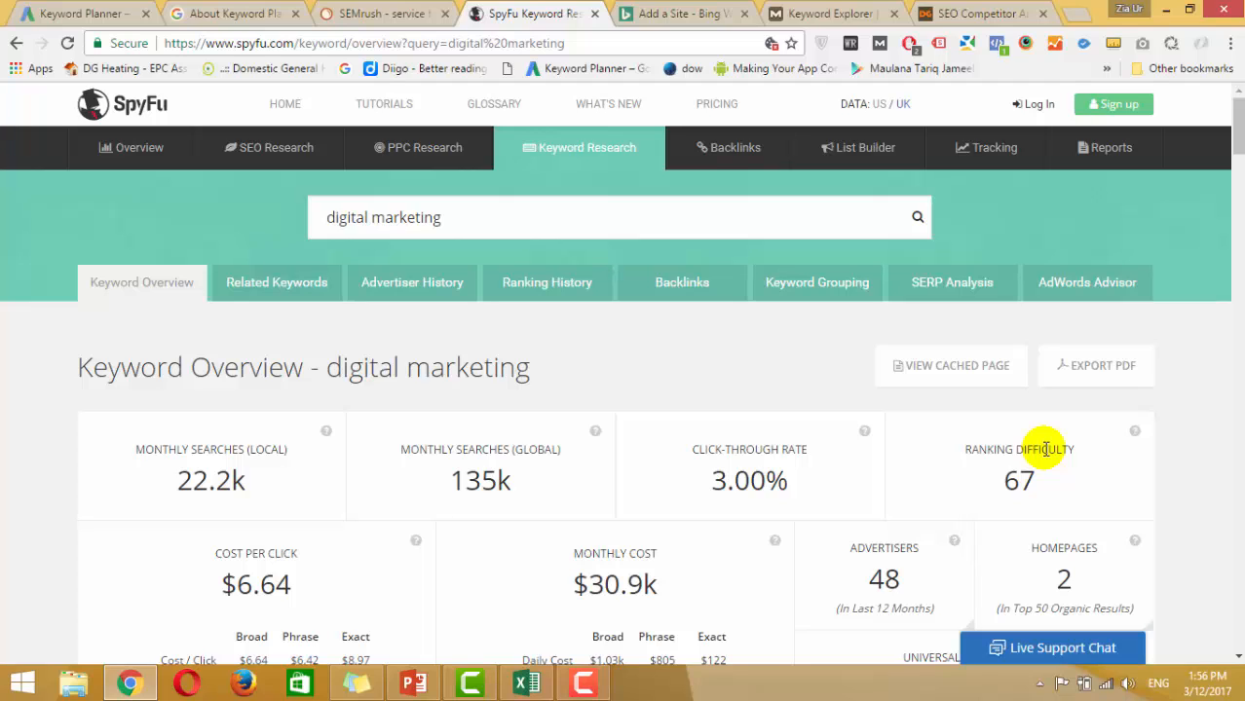
- Examine the cost per click and monthly cost figures for "digital marketing" on SpyFu
scroll(10, 458, down, 2)
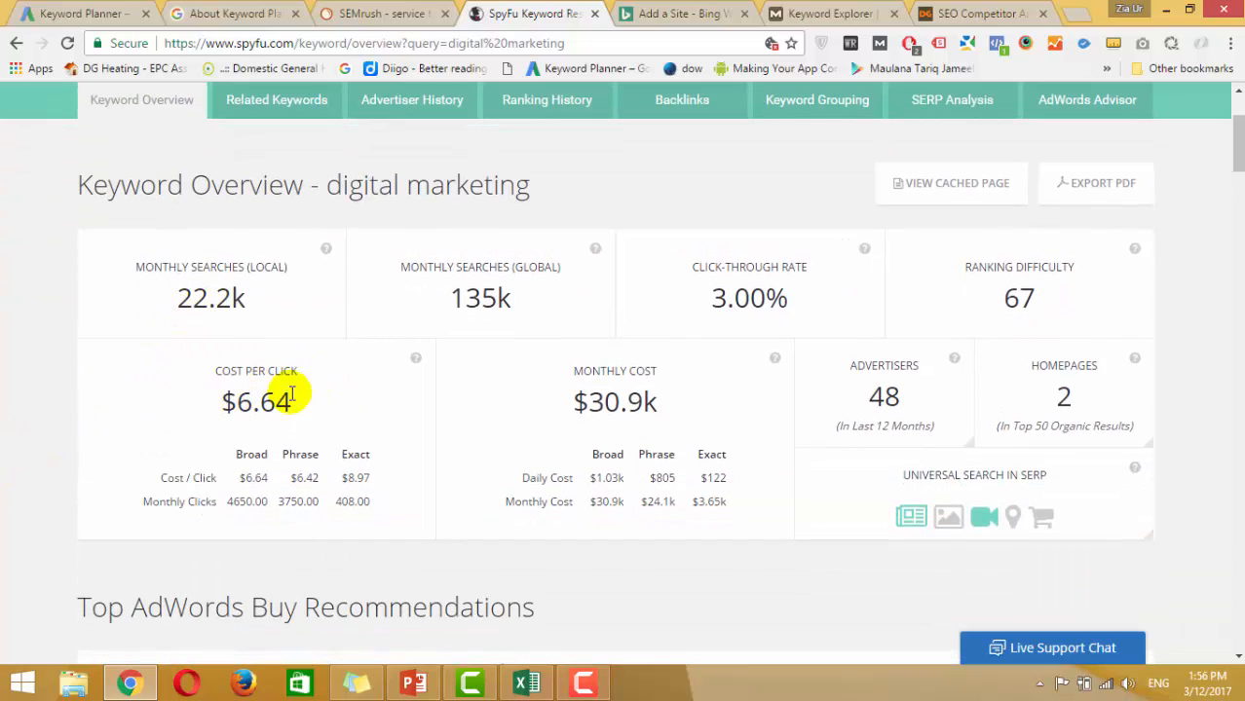
double_click(227, 370)
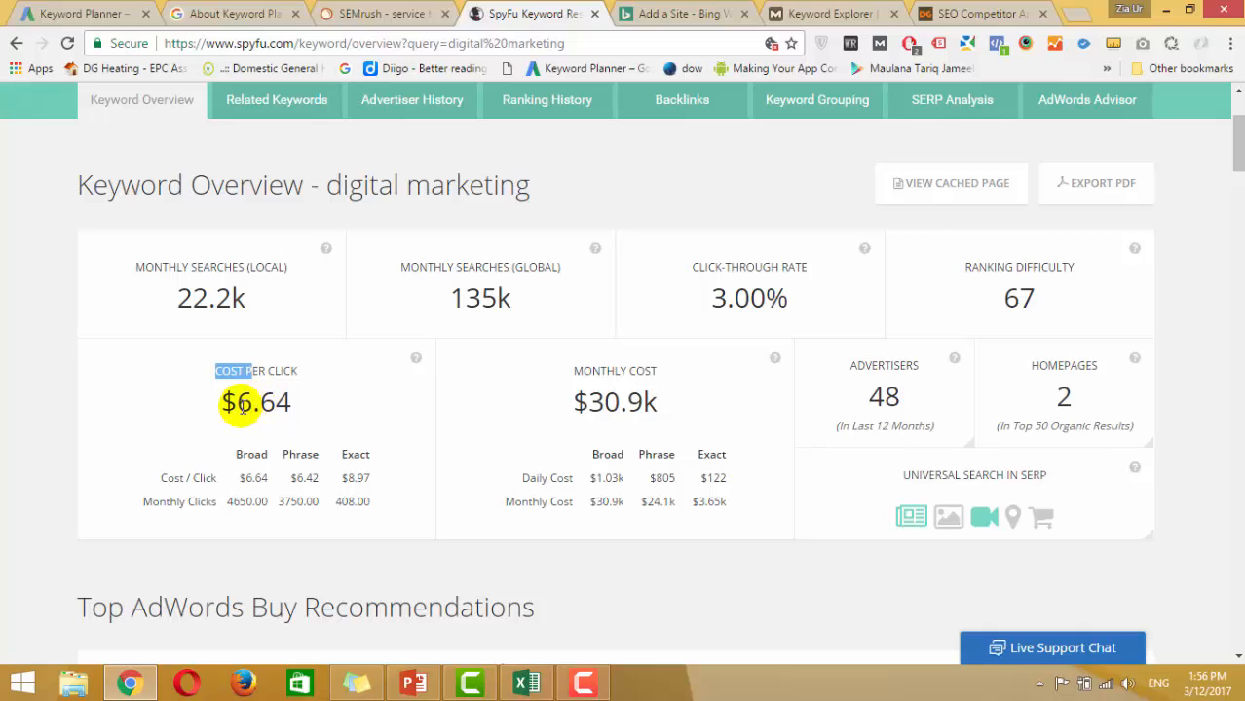
drag(237, 401, 277, 402)
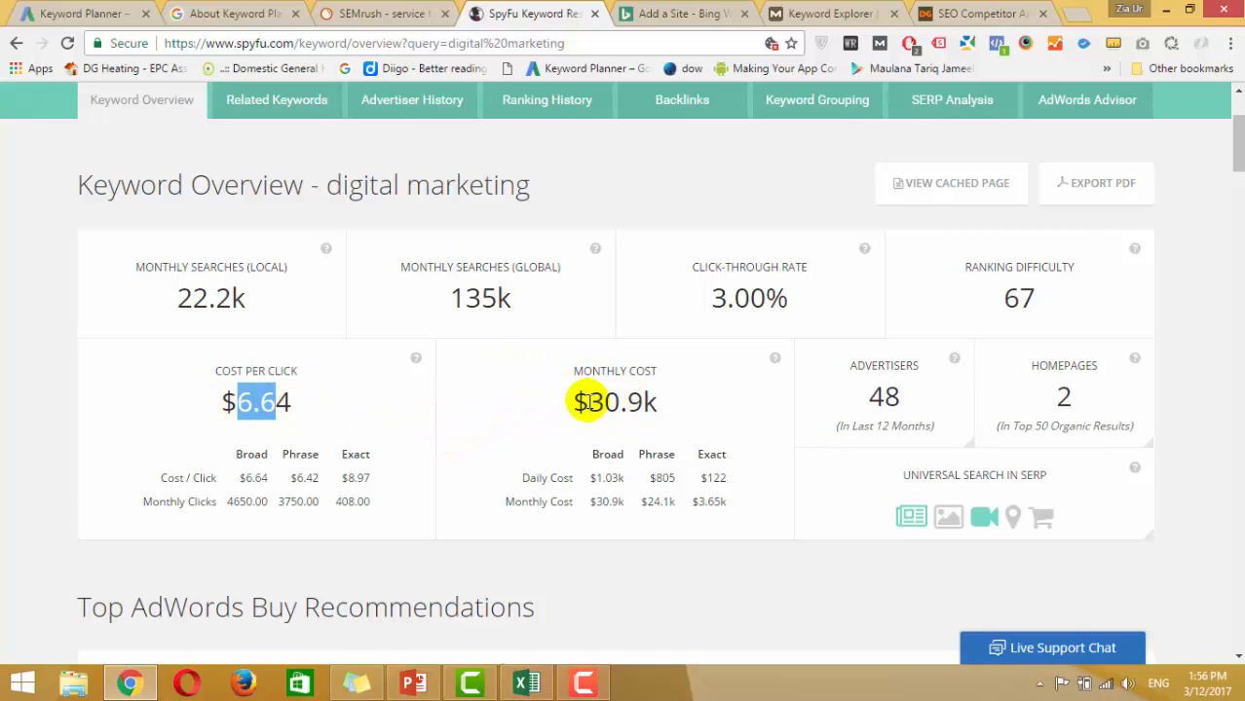
drag(588, 401, 620, 399)
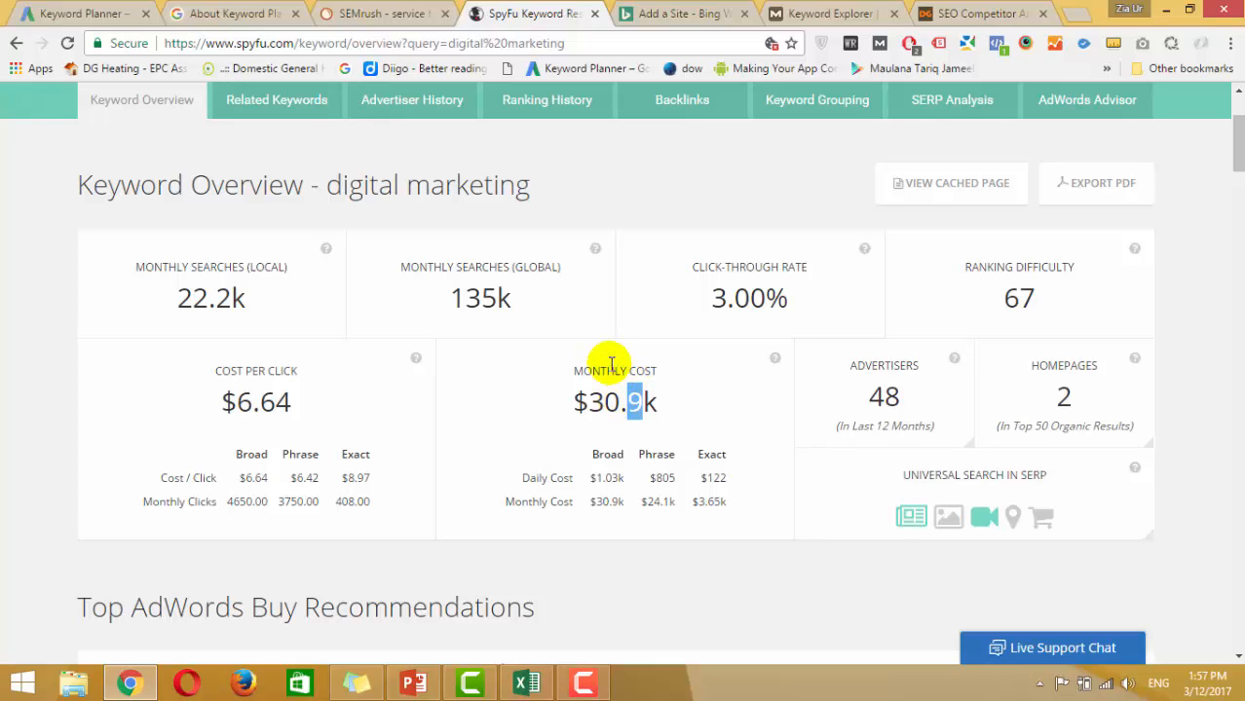
double_click(622, 370)
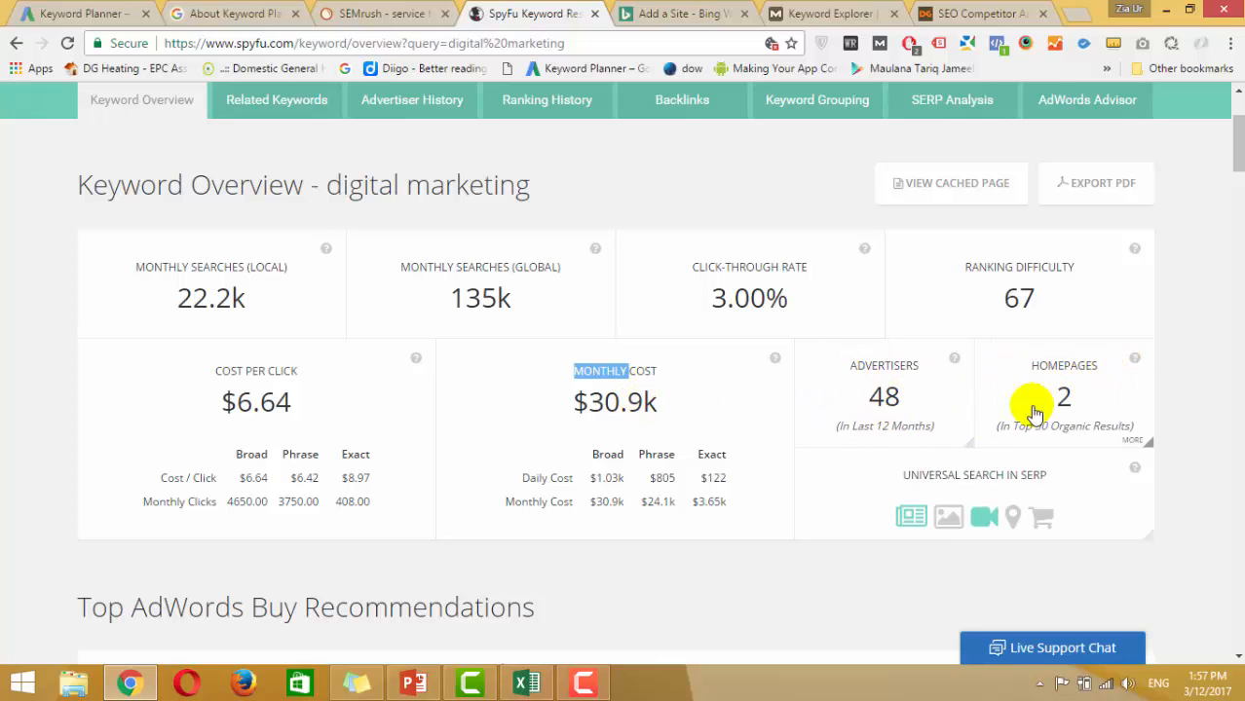
- Look through SpyFu's AdWords buy recommendations and return to the "digital marketing" keyword overview heading
scroll(84, 404, down, 8)
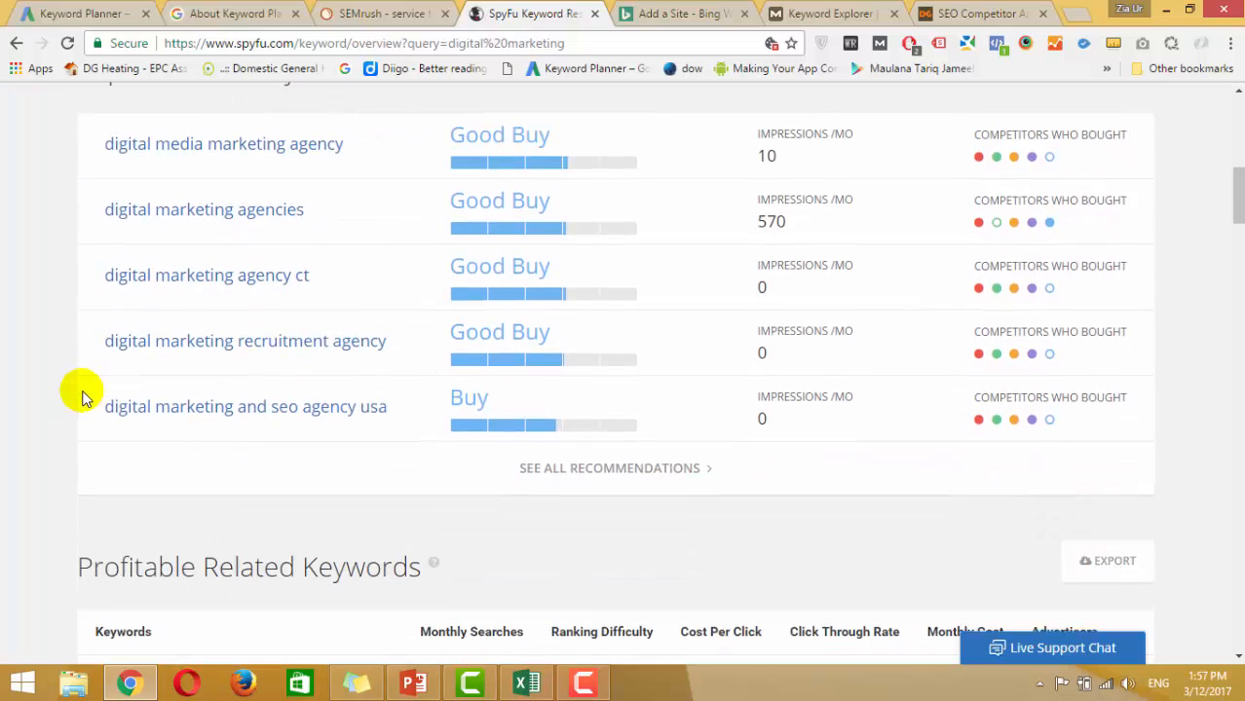
scroll(73, 409, up, 10)
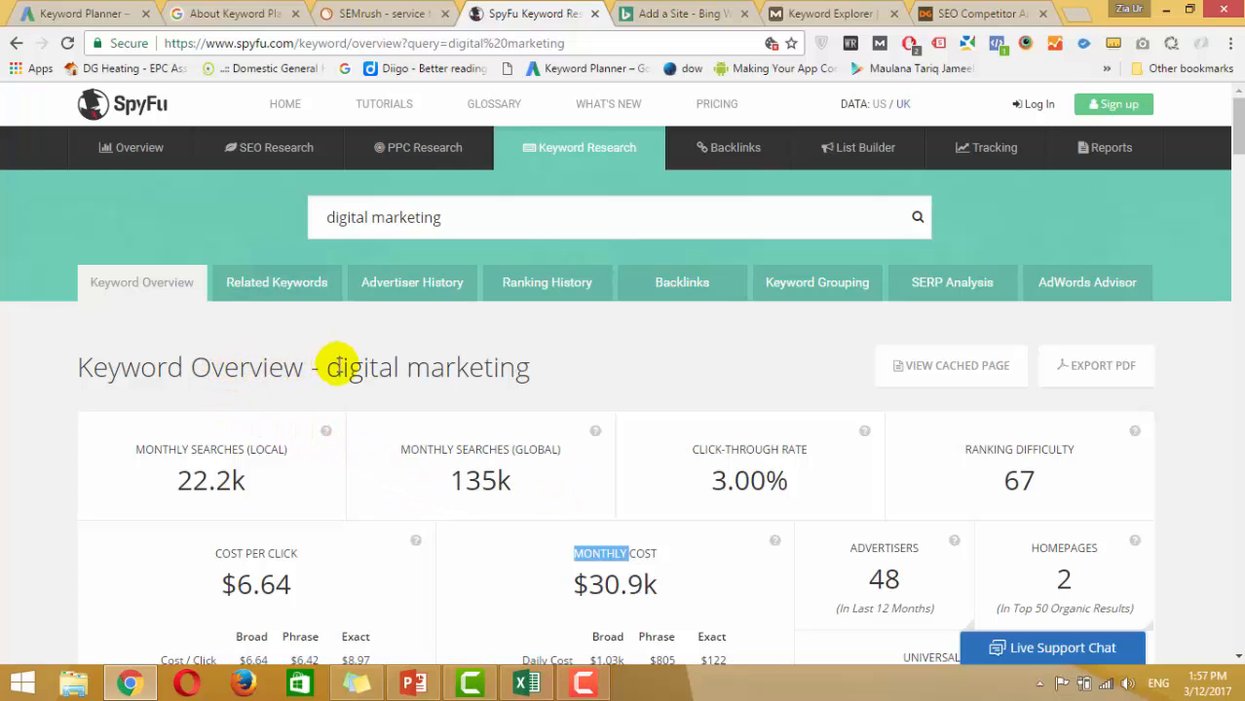
click(341, 368)
double_click(404, 376)
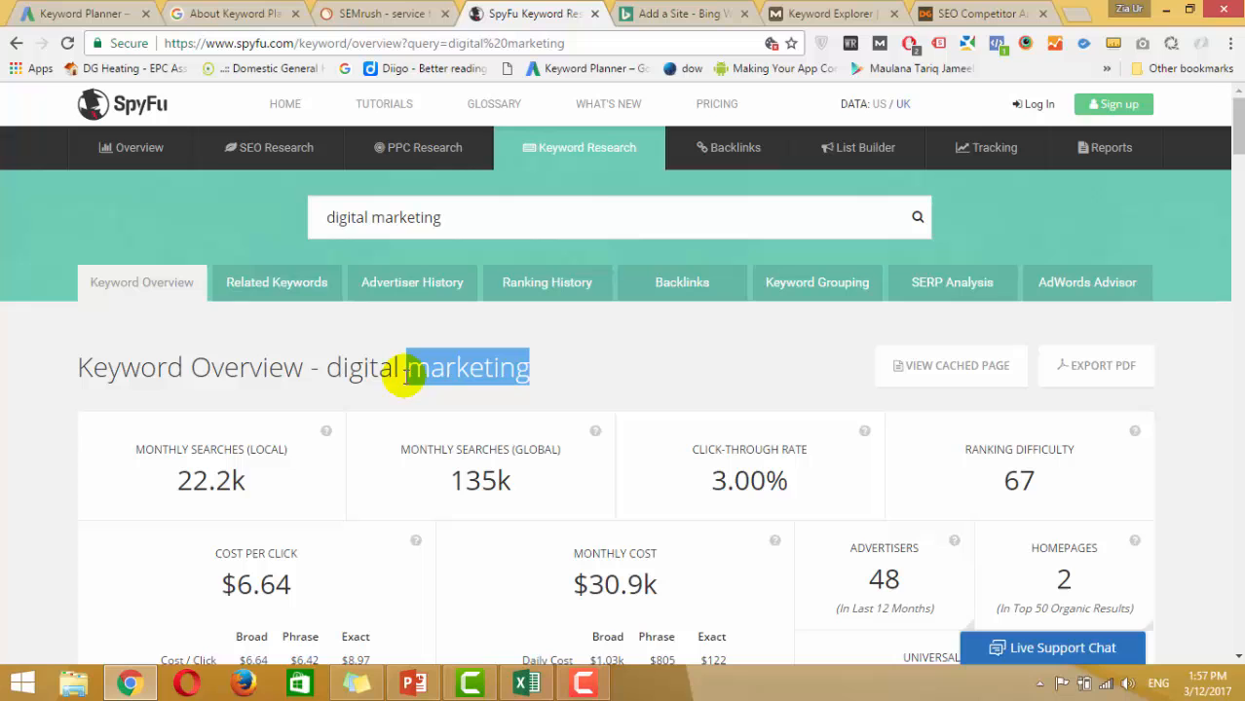
click(194, 370)
double_click(128, 370)
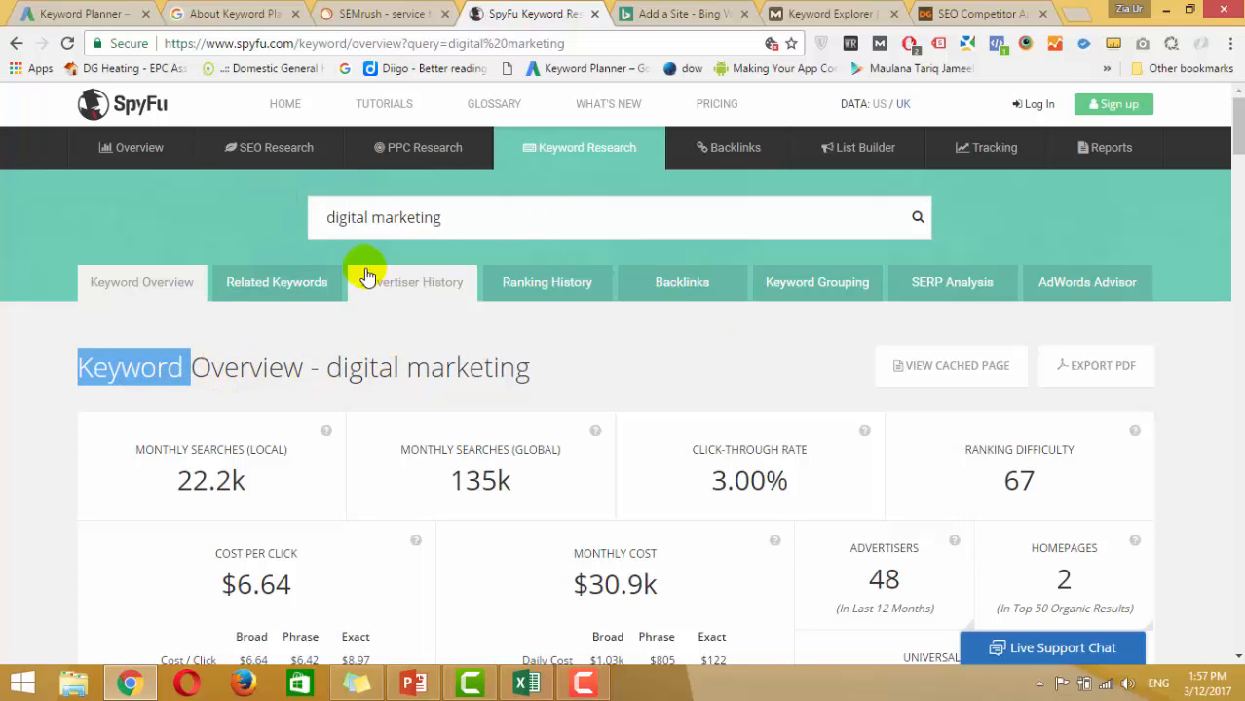
- Search SEMrush for the keyword "digital marketing" with the US database and open its results page
click(394, 14)
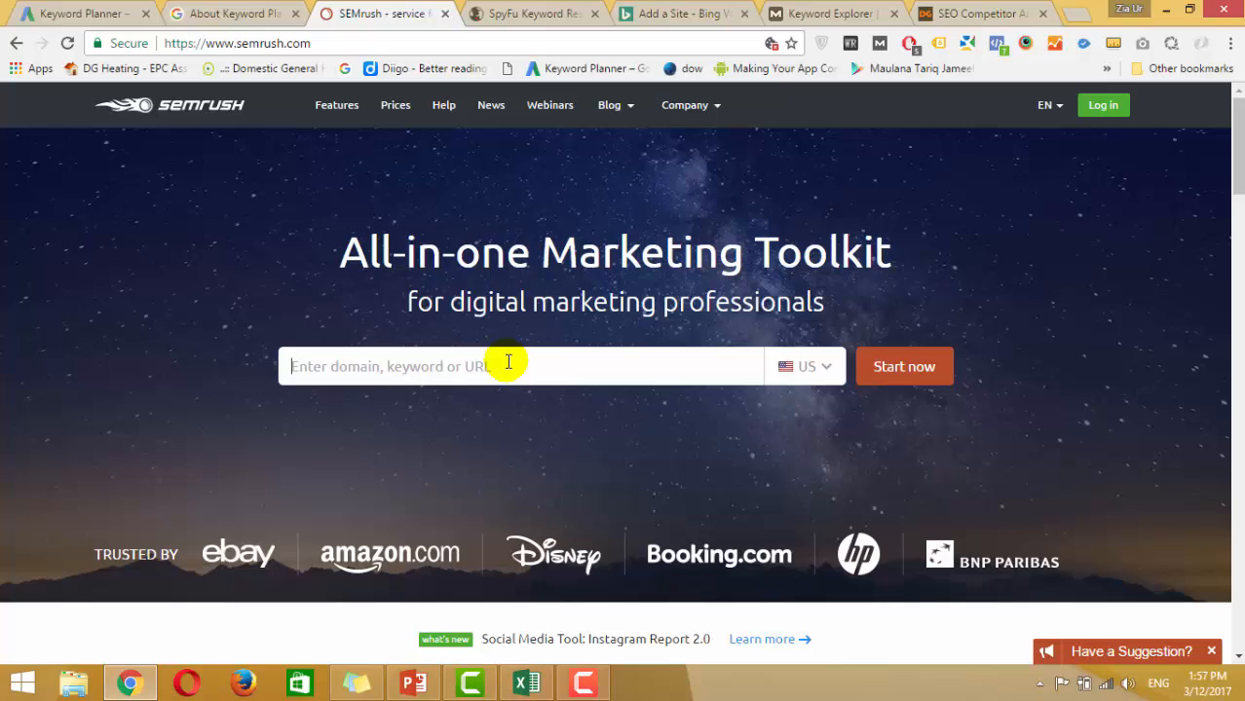
text(digital mar)
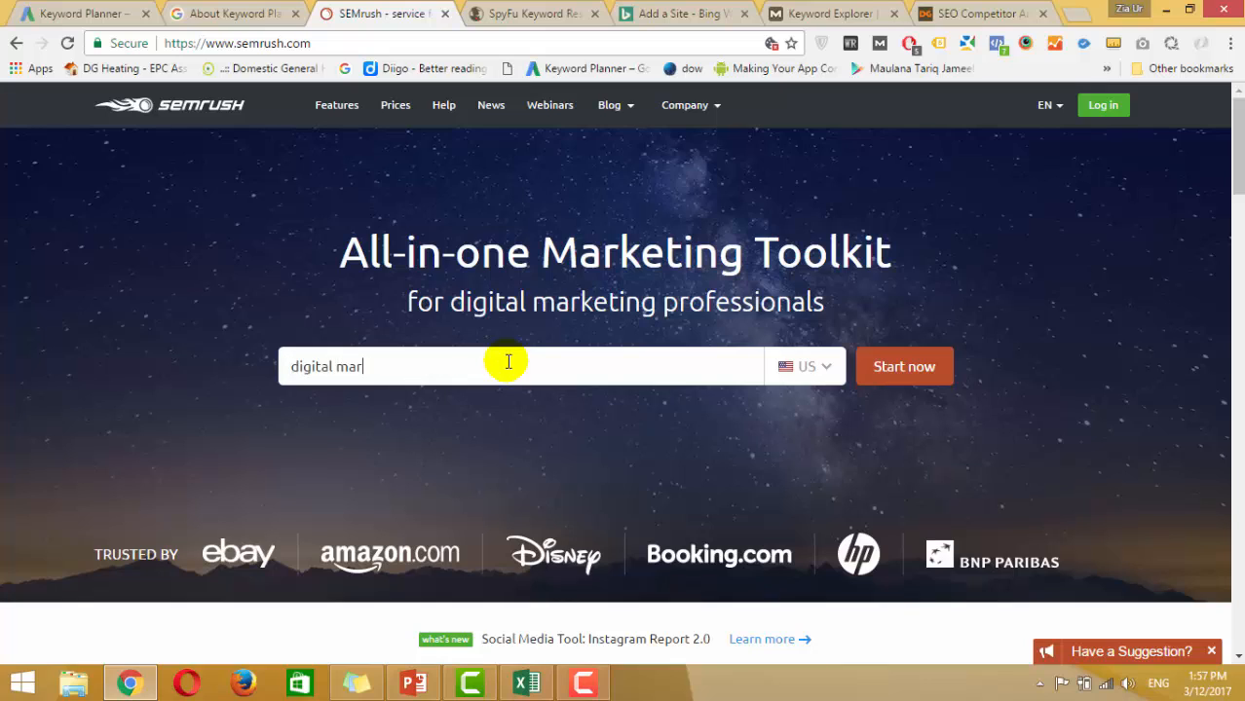
text(ketint)
click(896, 382)
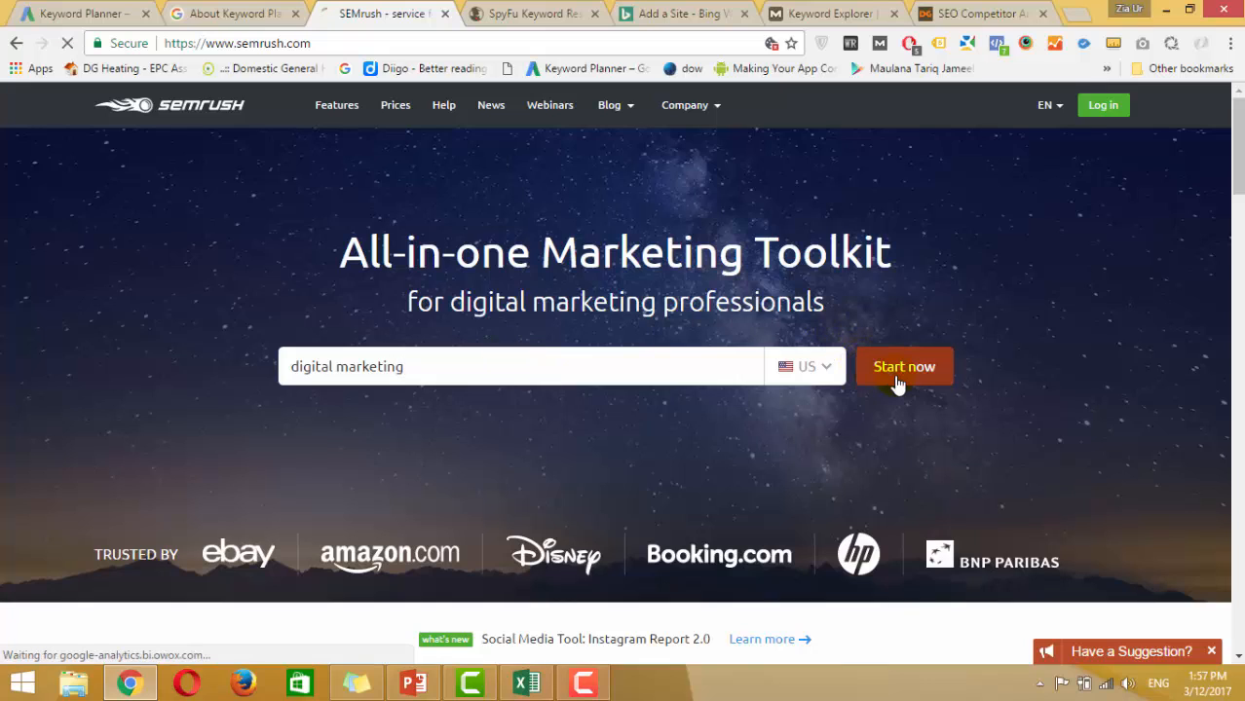
click(661, 18)
click(510, 14)
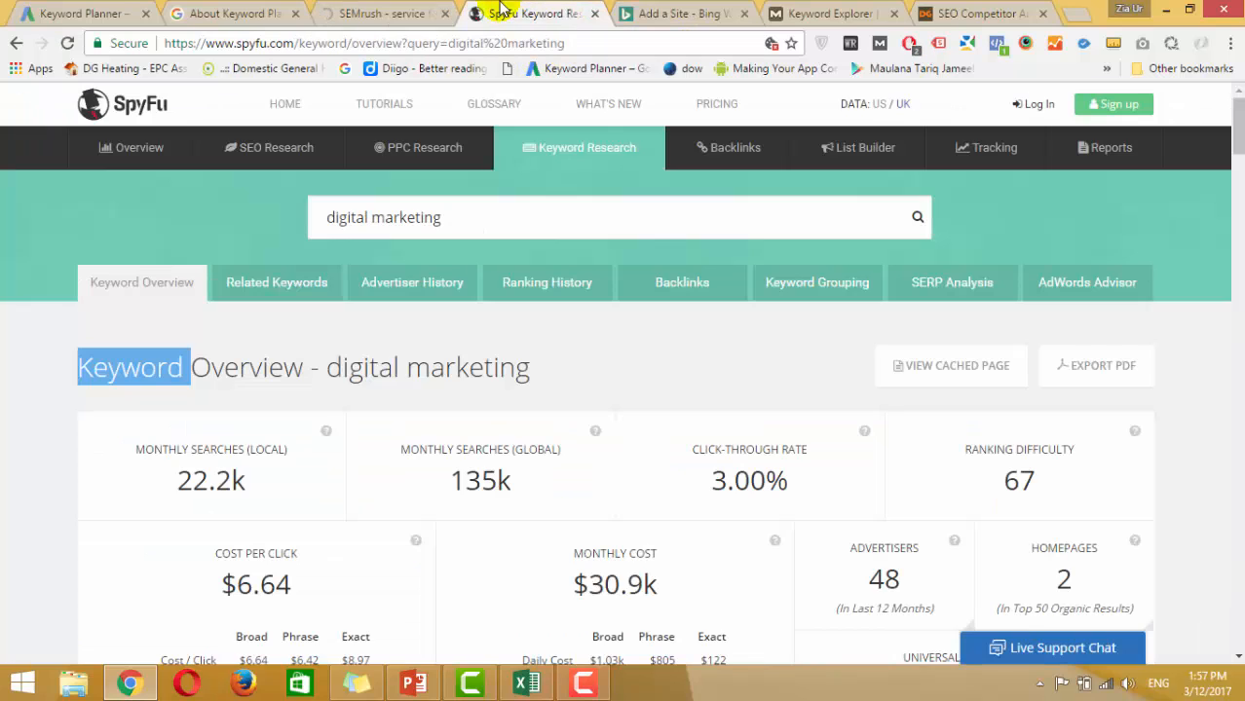
click(370, 14)
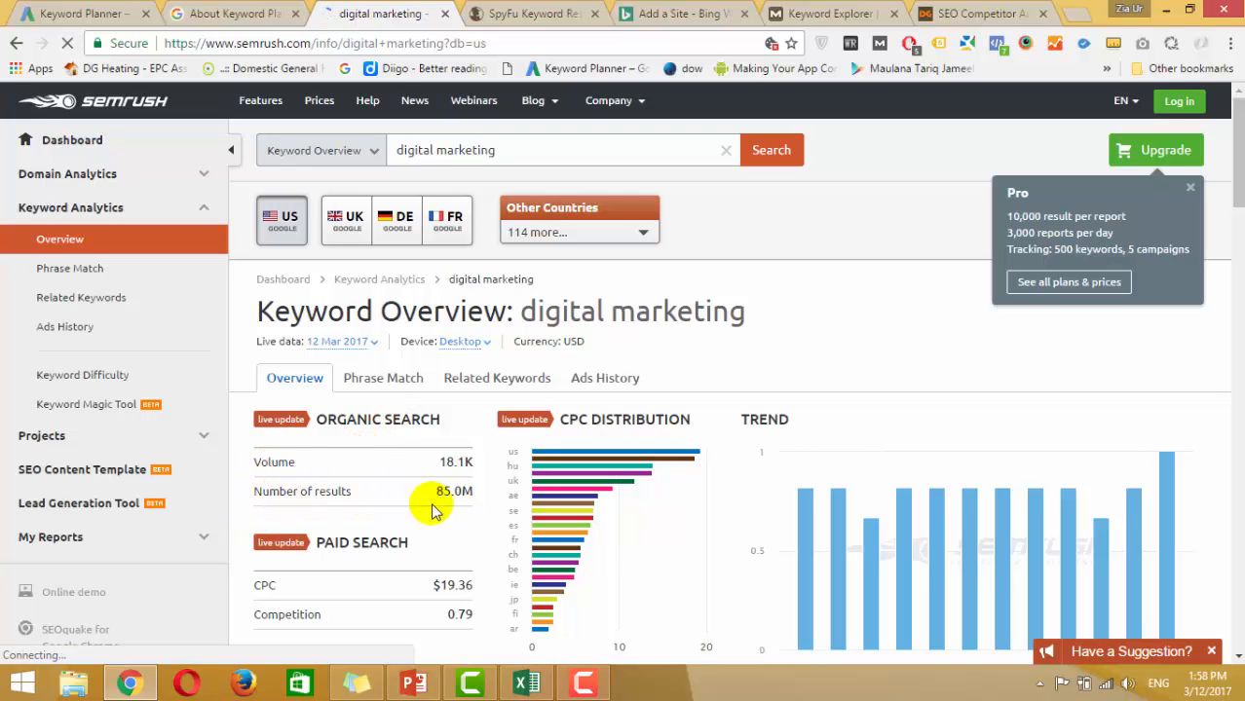
- Review the SEMrush overview for "digital marketing": paid search competition, CPC distribution, trend, phrase match and related keywords, organic results and ads
scroll(403, 523, down, 1)
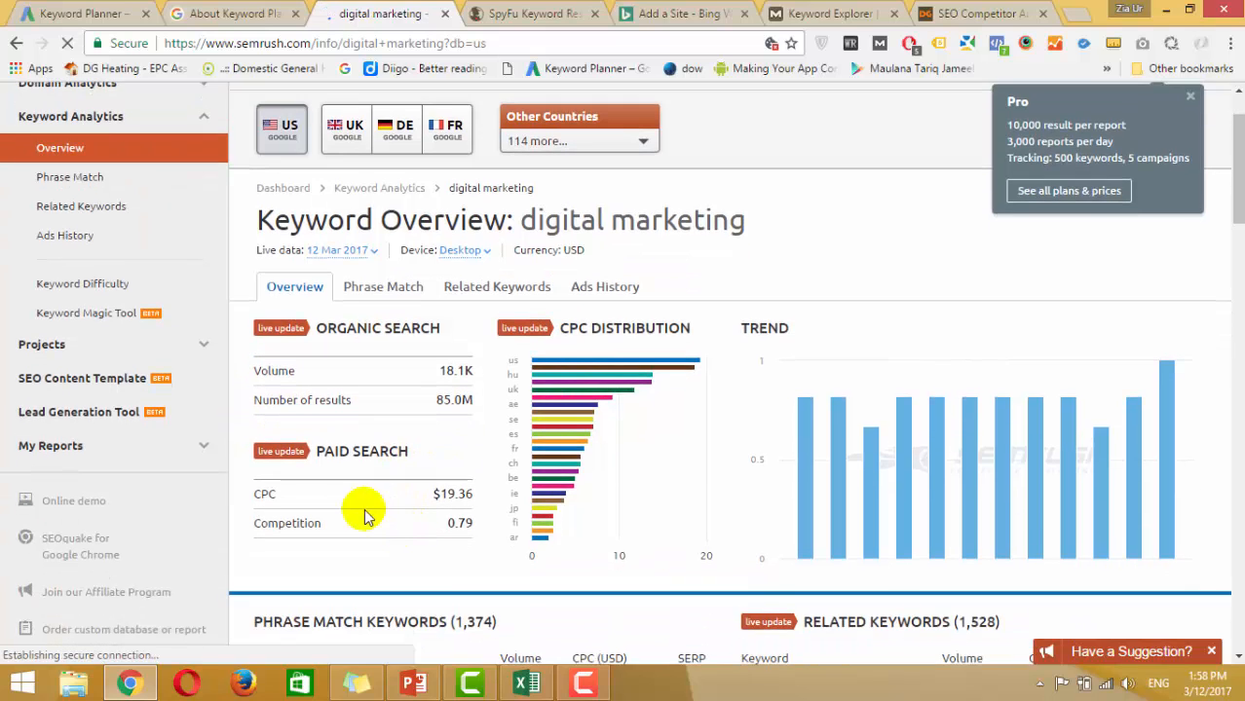
double_click(459, 523)
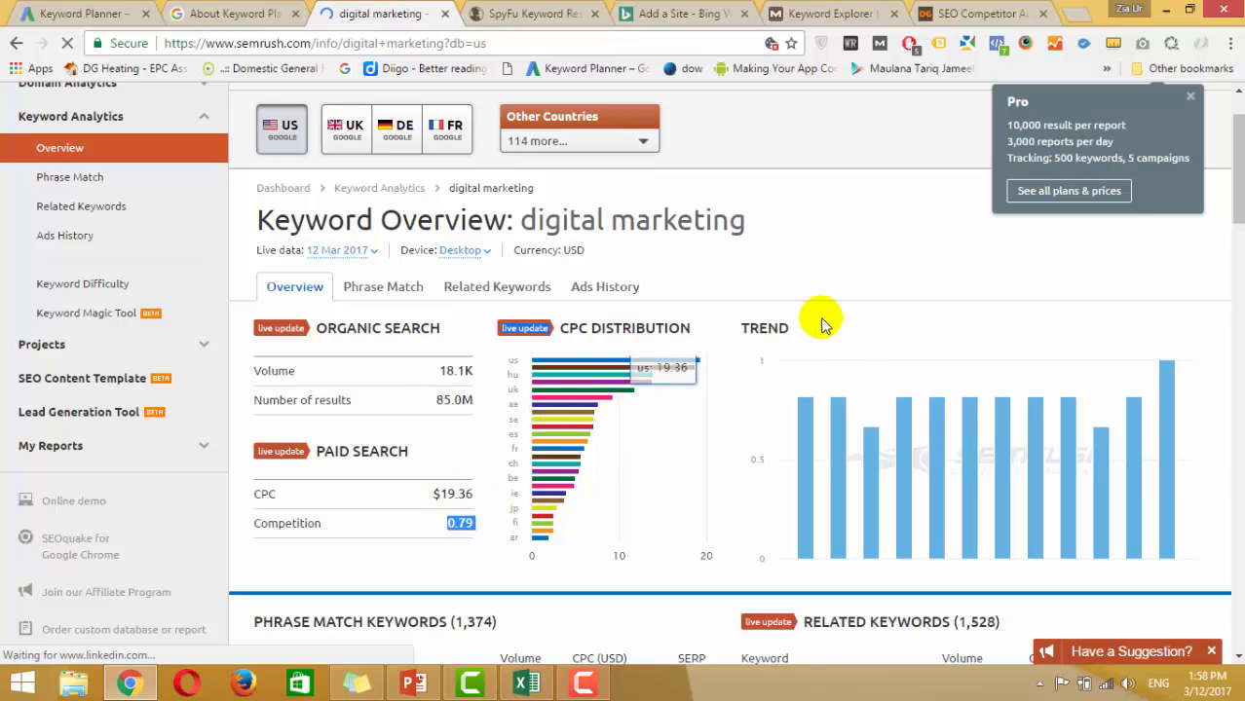
scroll(1017, 454, down, 5)
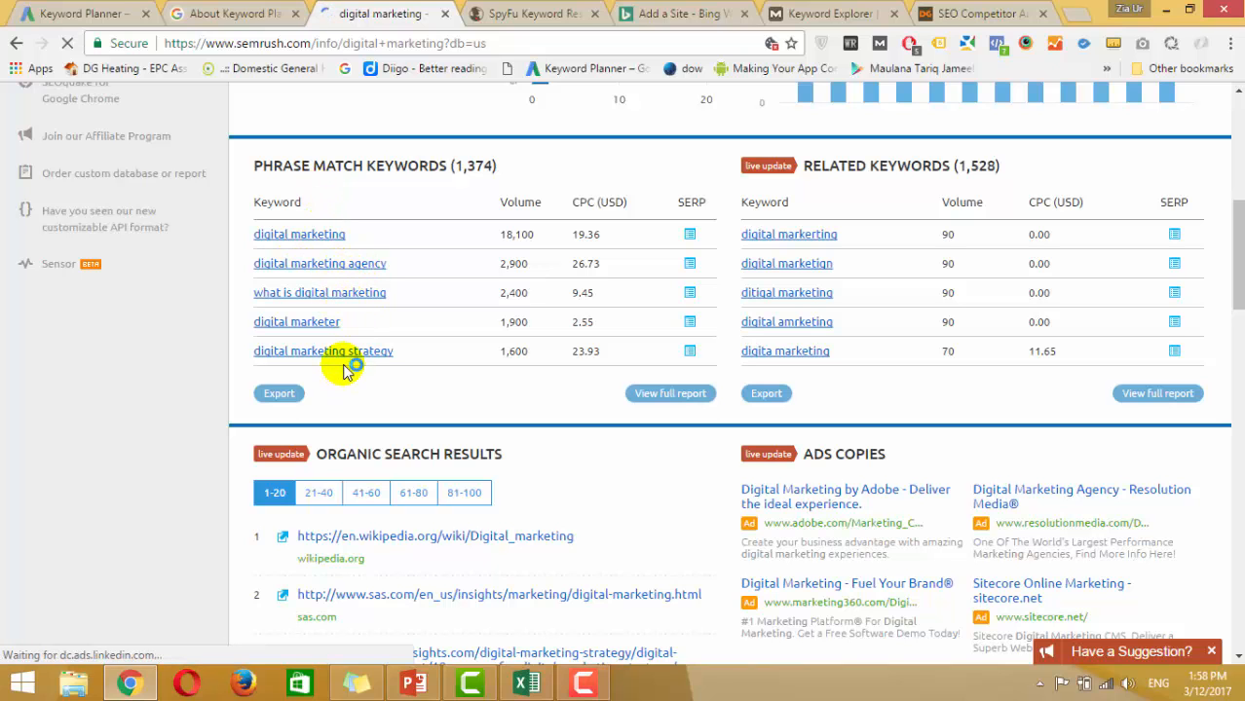
scroll(345, 365, down, 3)
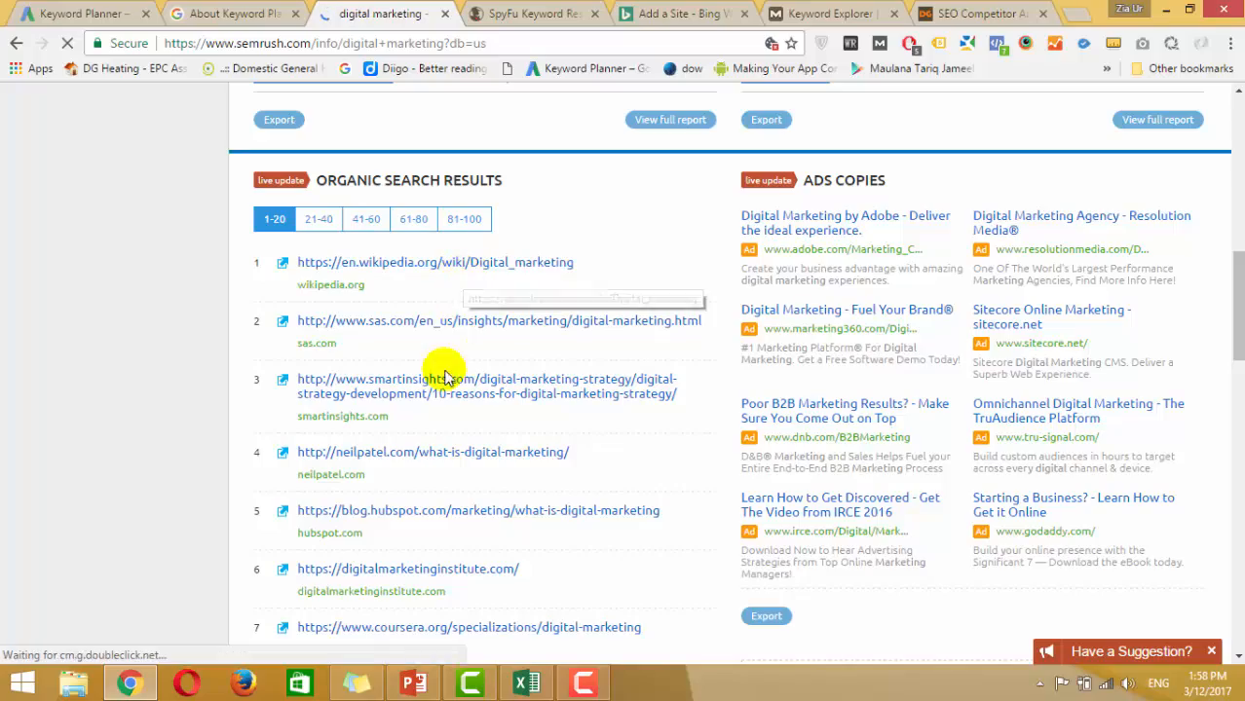
scroll(453, 467, down, 6)
scroll(458, 450, down, 7)
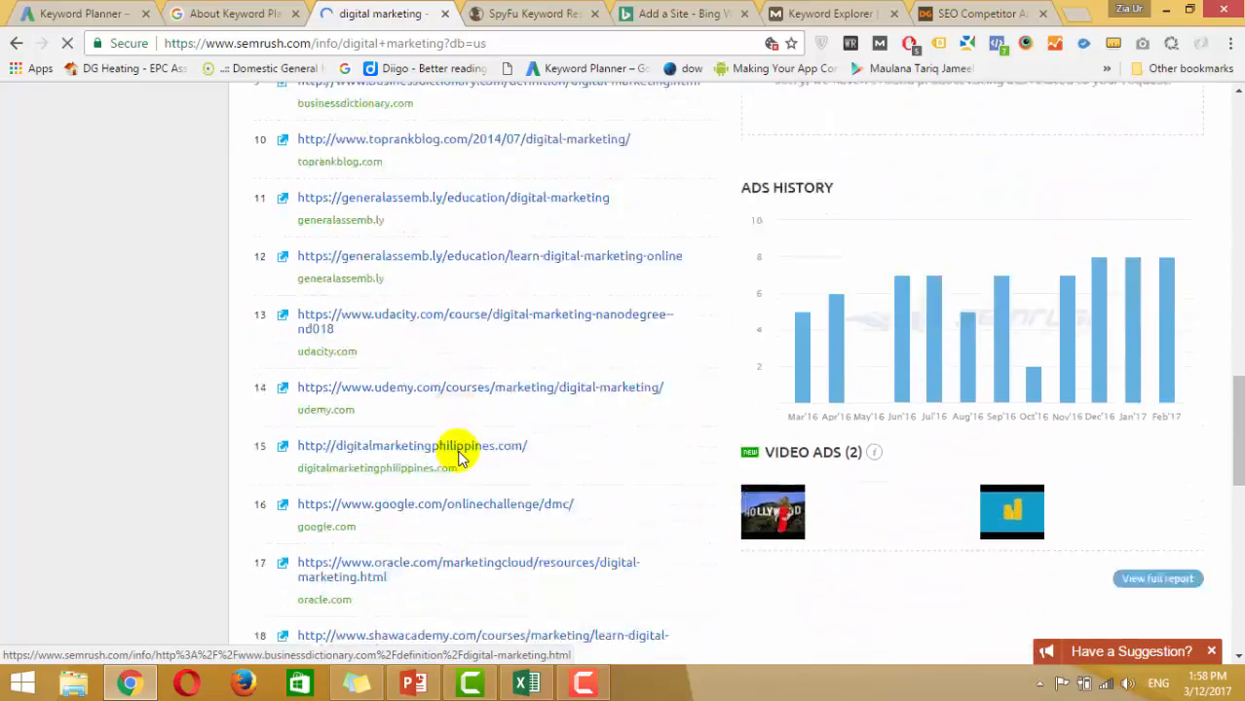
scroll(397, 569, up, 10)
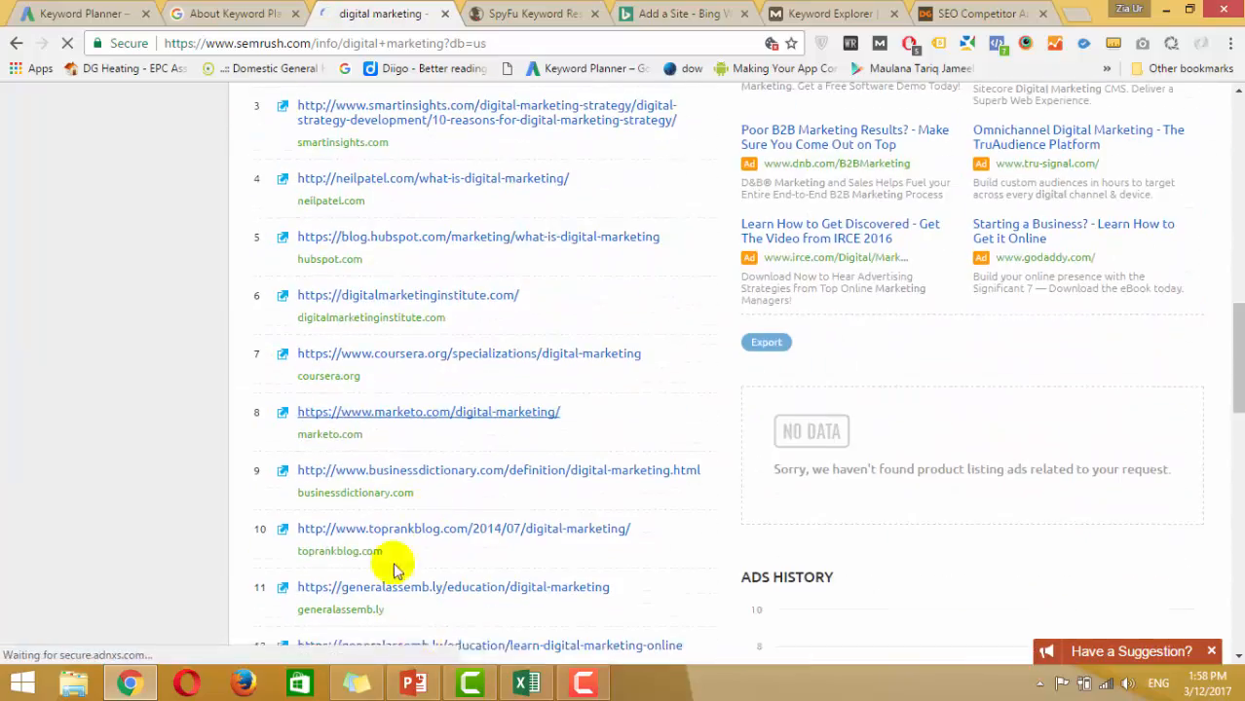
- Switch to the SEO tutorial presentation in PowerPoint and review slides 46 and 47 on keyword attributes and Excel sheet columns
click(414, 682)
click(129, 496)
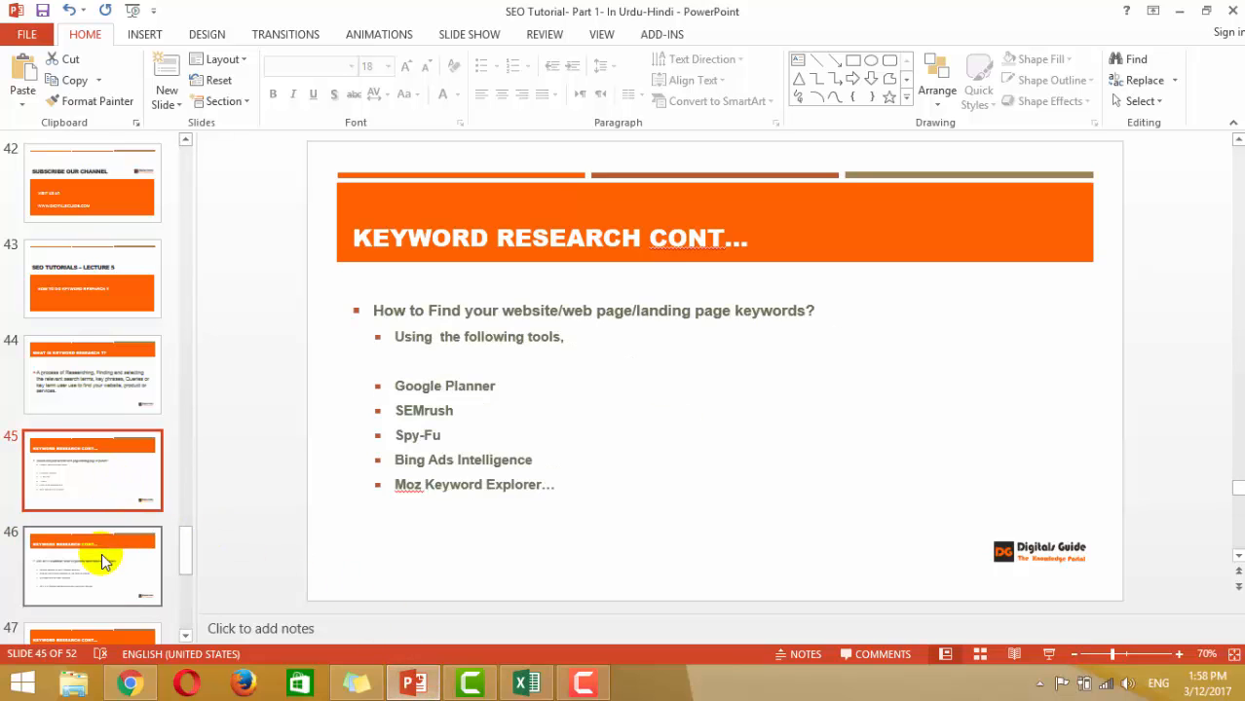
click(103, 556)
scroll(370, 438, down, 1)
scroll(370, 438, up, 2)
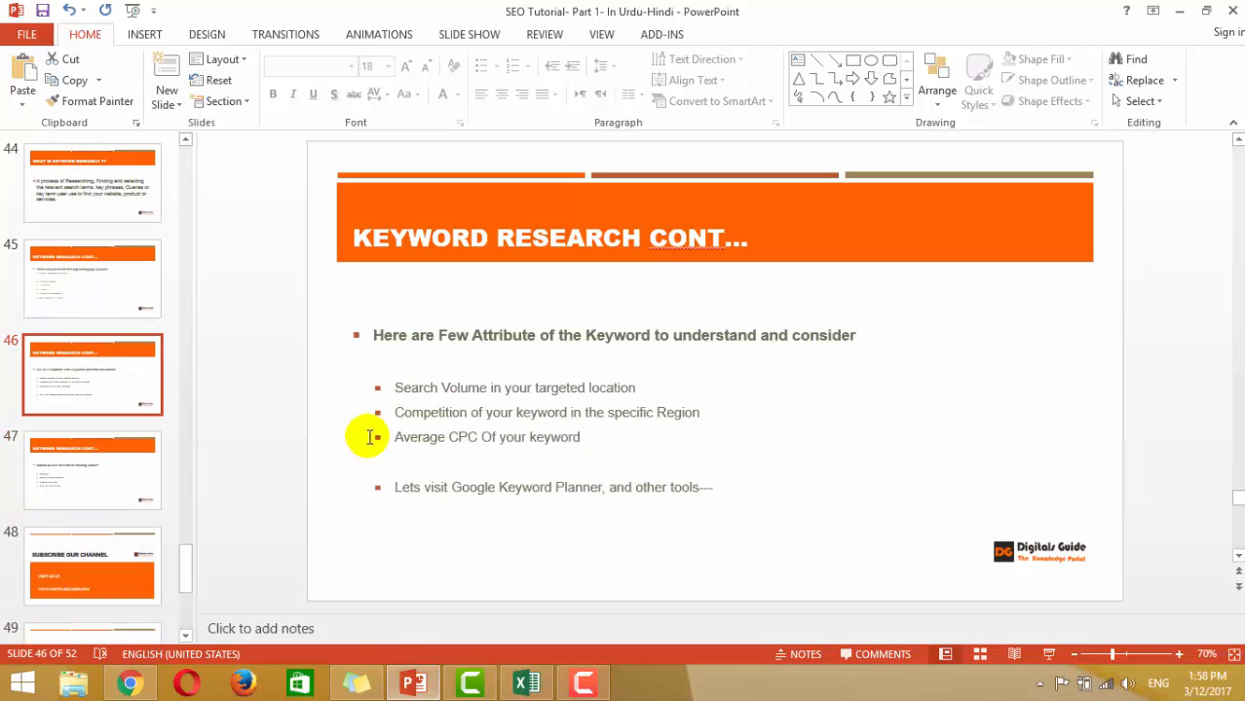
scroll(370, 438, down, 2)
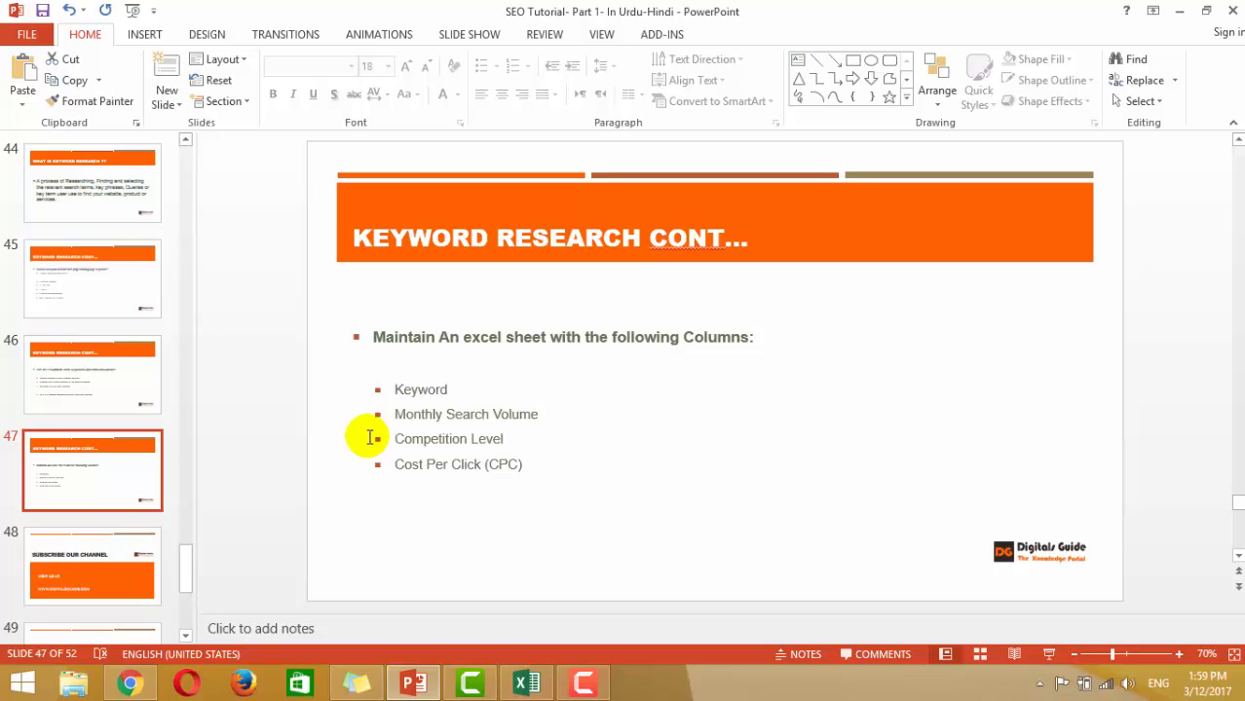